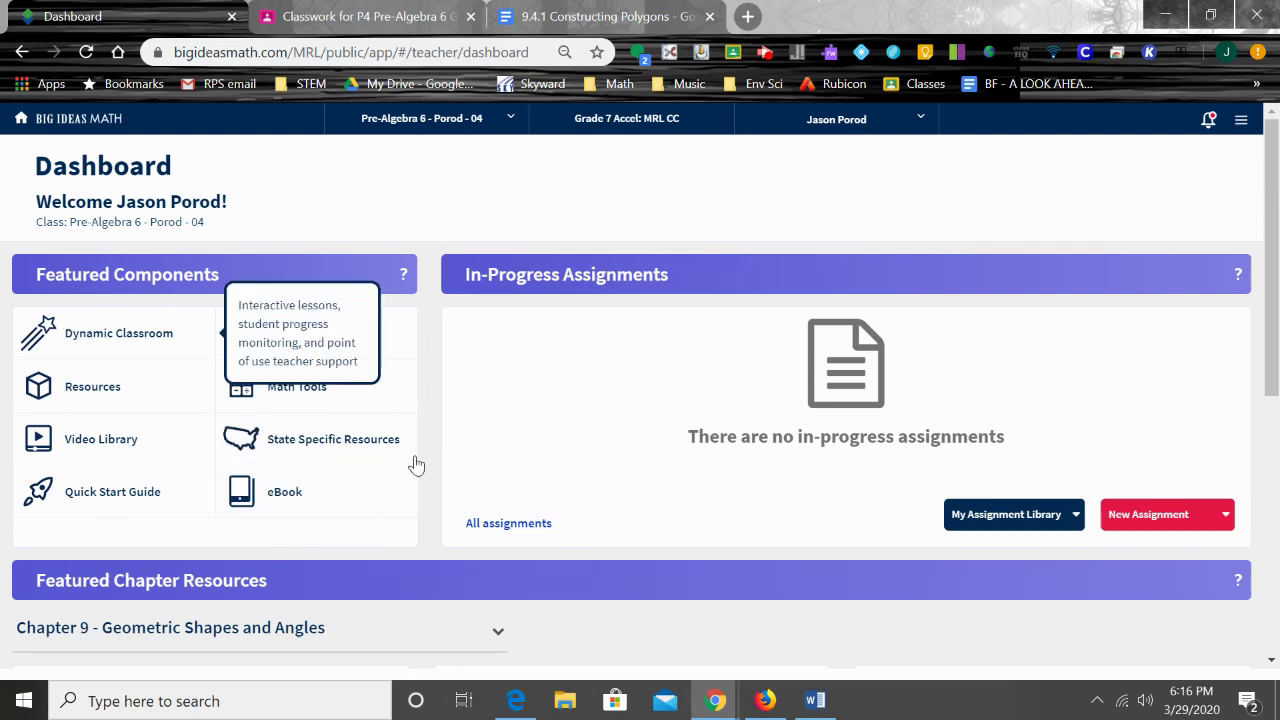
# Step: Go to the Big Ideas Math Math Tools page from the site navigation menu
pyautogui.scroll(-1, 497, 595)
pyautogui.scroll(-2, 497, 595)
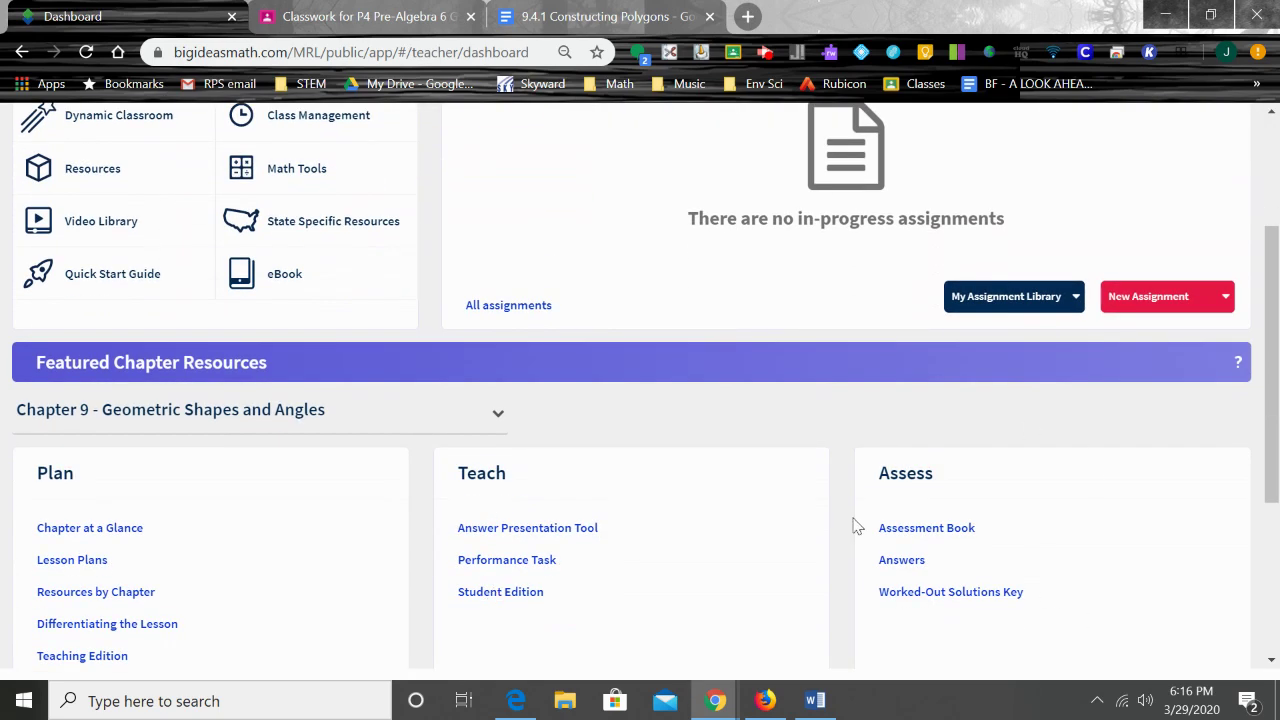
pyautogui.scroll(2, 672, 380)
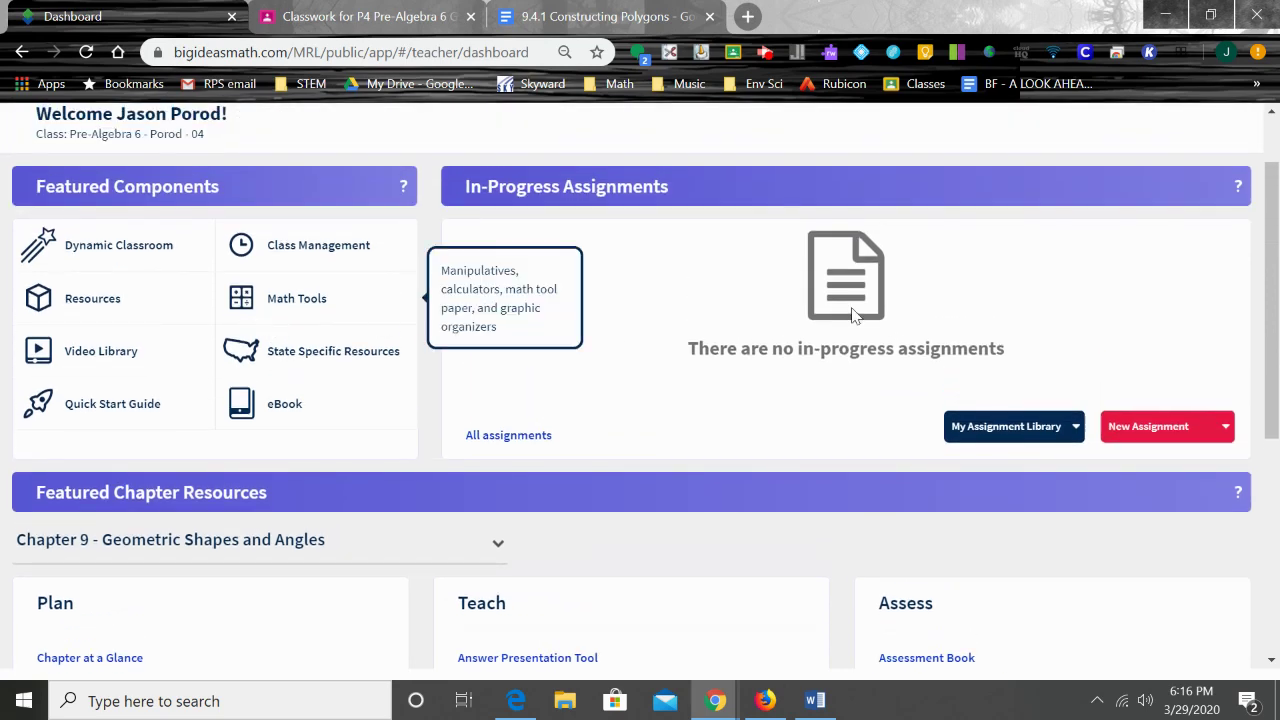
pyautogui.scroll(1, 857, 316)
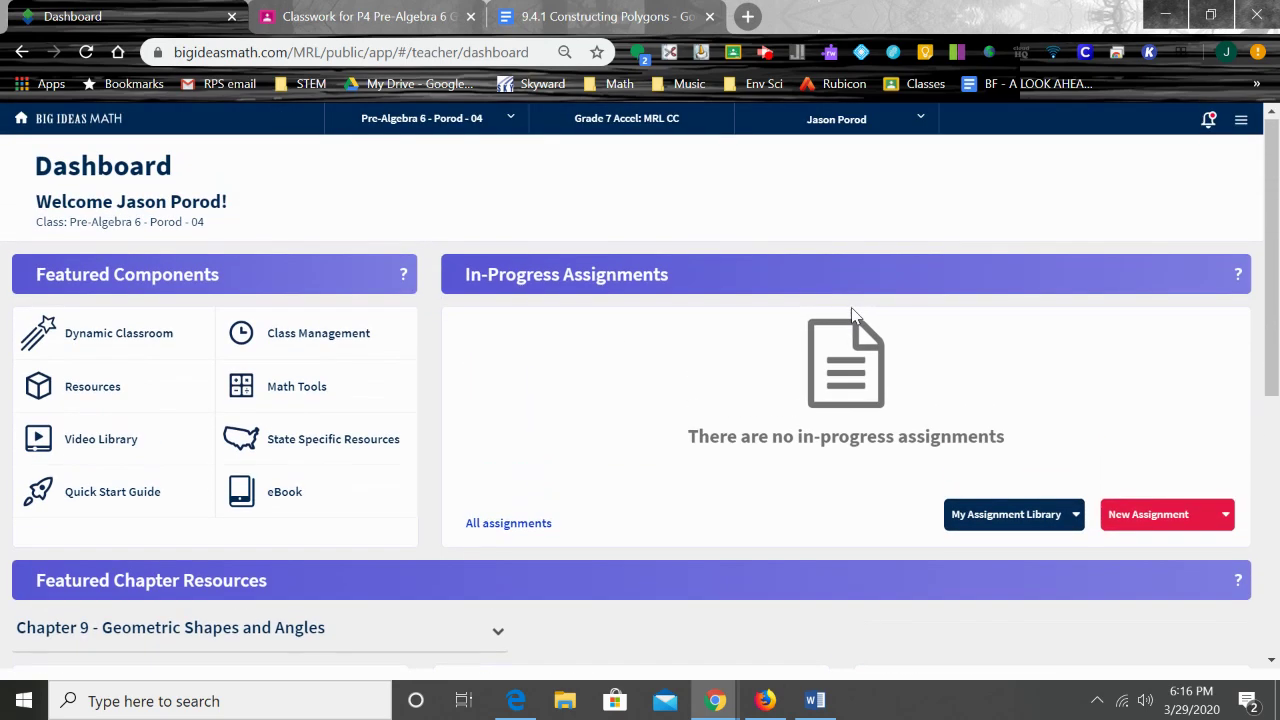
pyautogui.click(1240, 121)
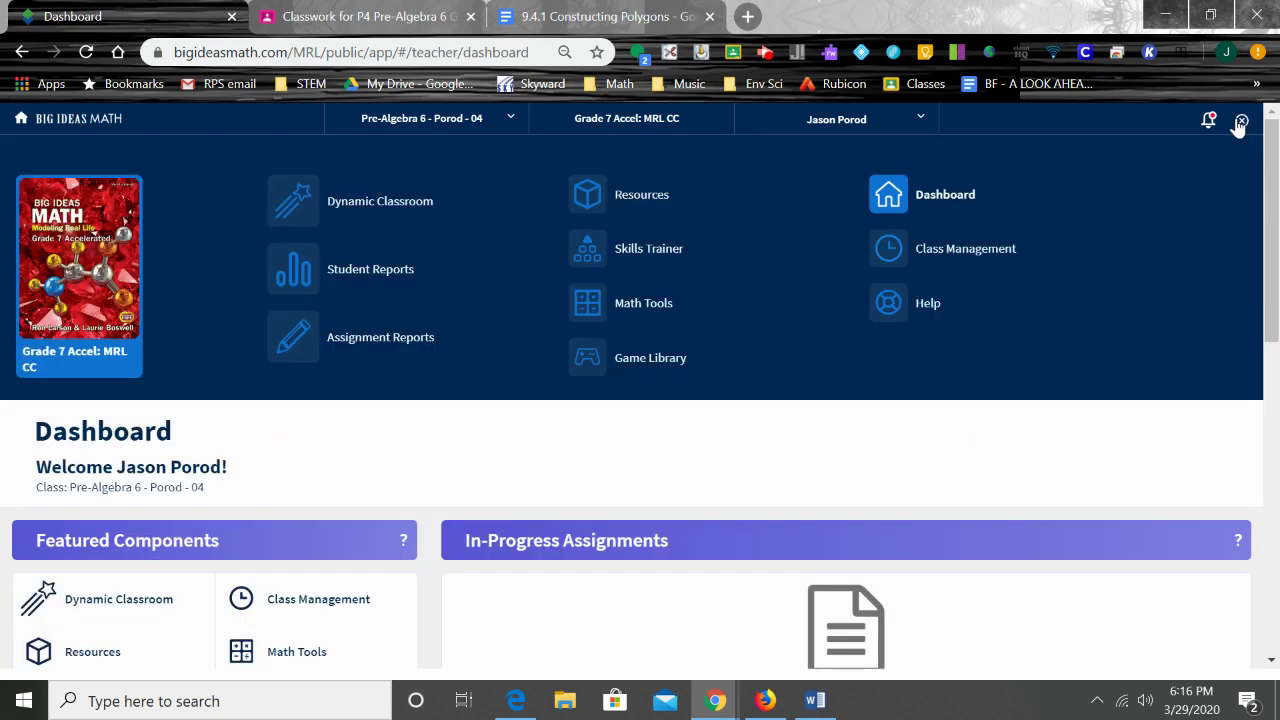
pyautogui.click(1241, 121)
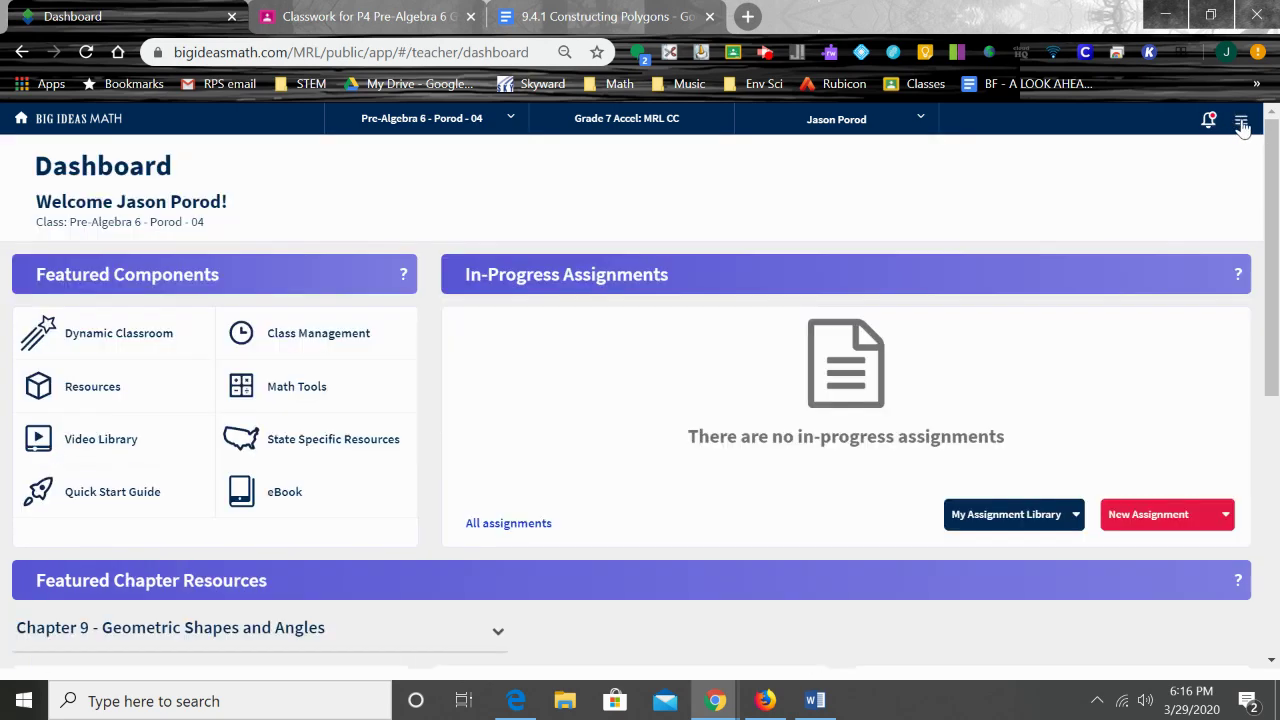
pyautogui.click(1241, 121)
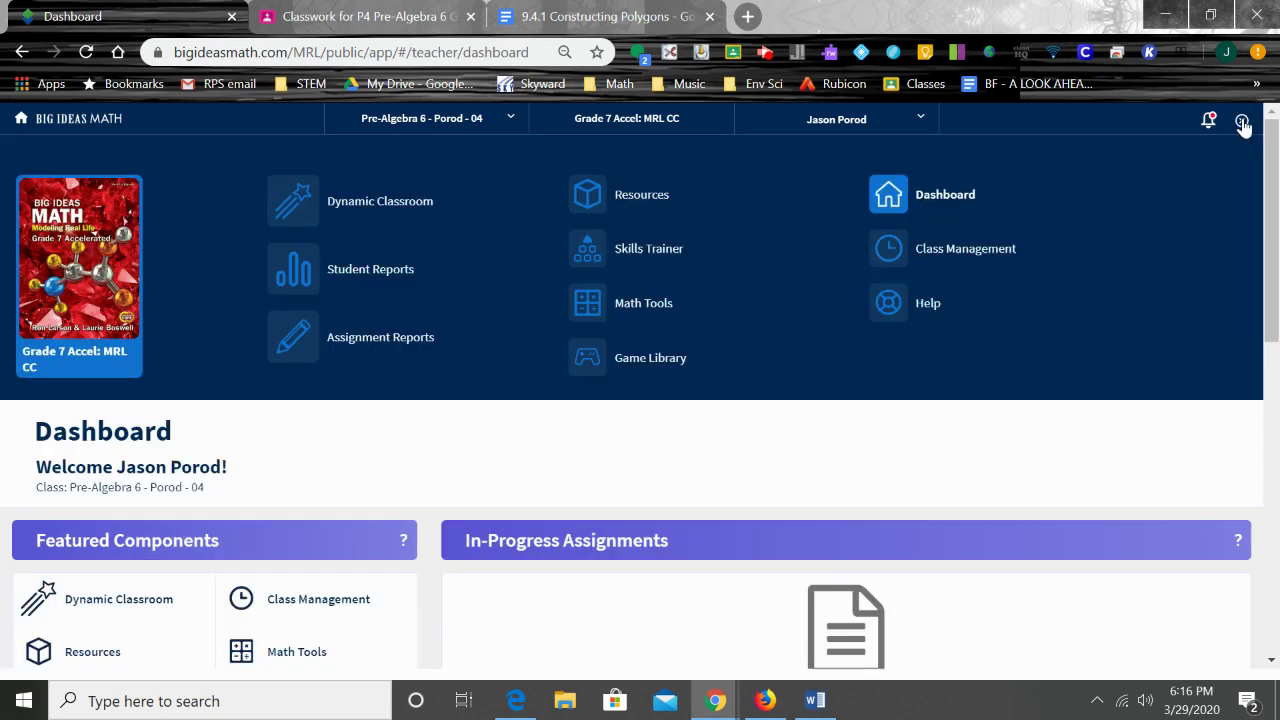
pyautogui.click(645, 305)
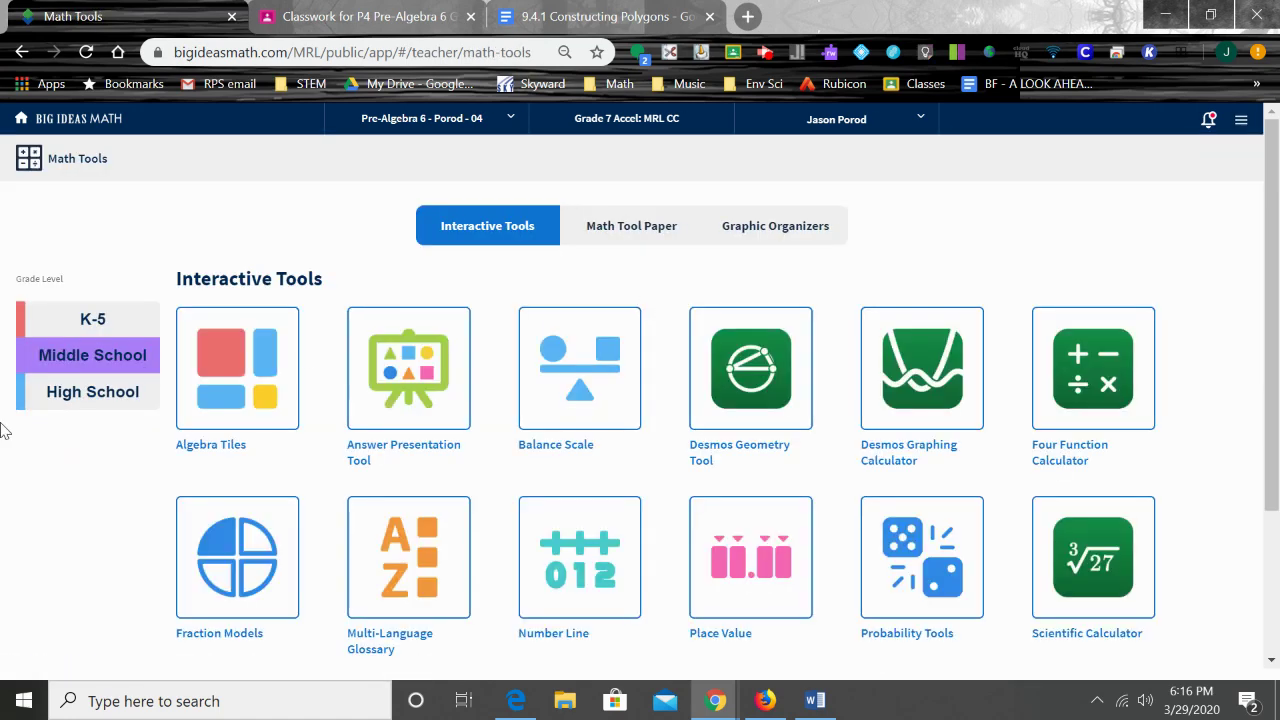
# Step: Browse the high school, K-5 and middle school filters, then the math tool paper and graphic organizer lists
pyautogui.click(90, 388)
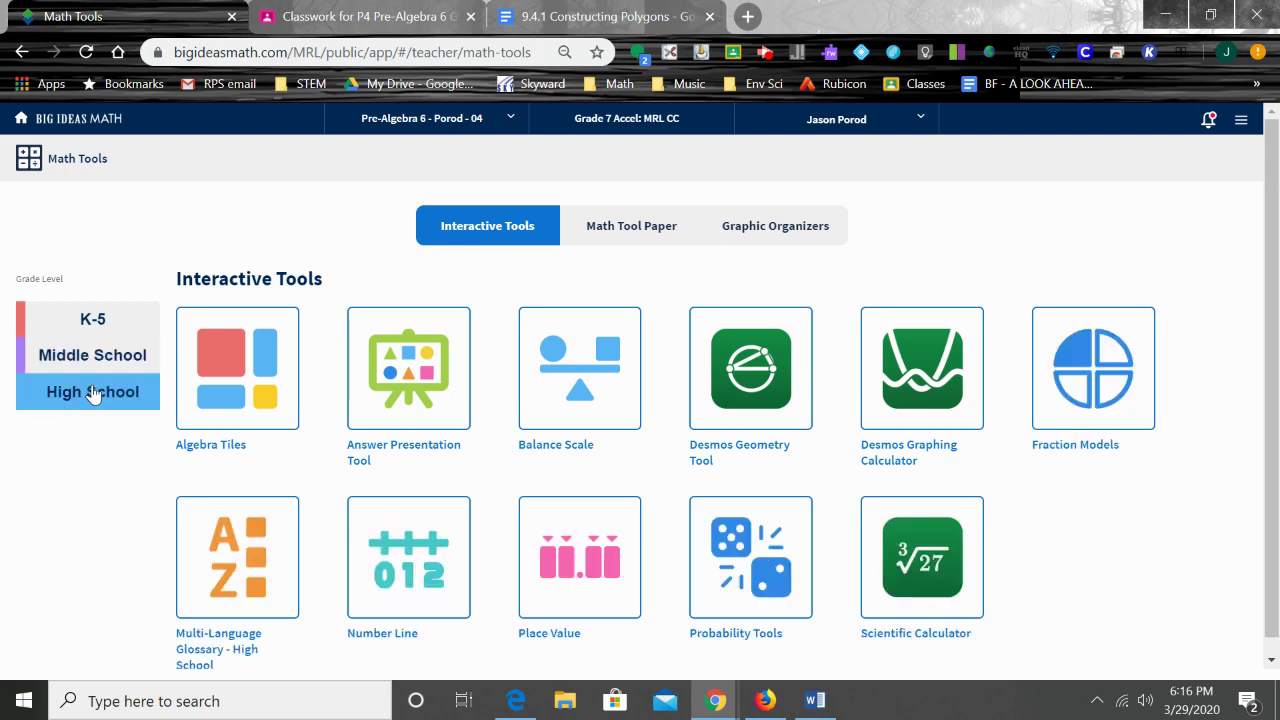
pyautogui.click(97, 331)
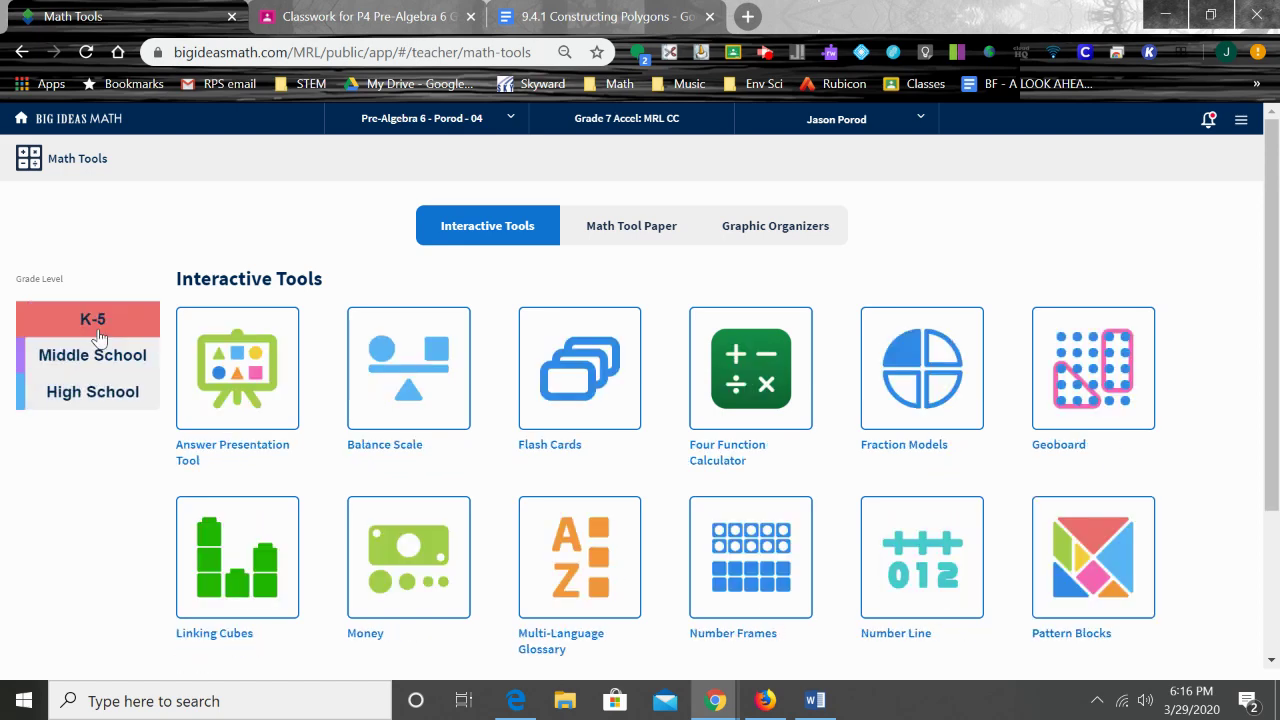
pyautogui.click(100, 352)
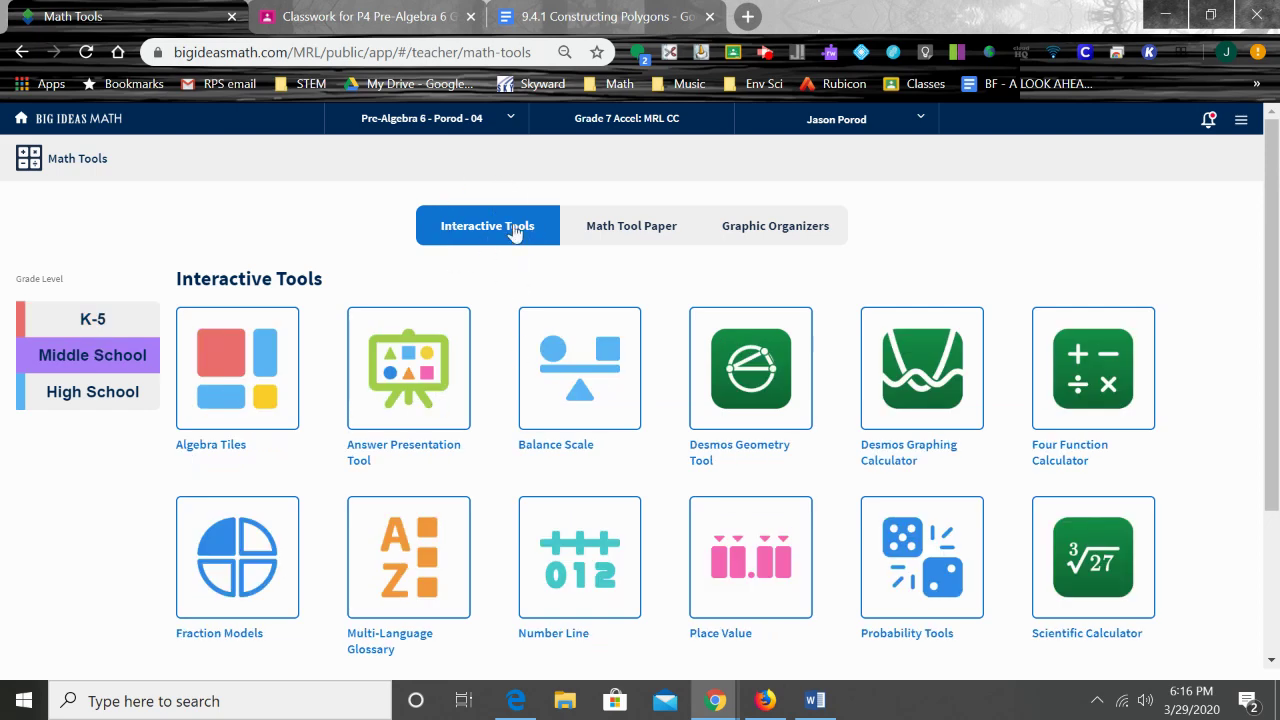
pyautogui.click(634, 234)
pyautogui.click(755, 230)
# Step: Open Desmos Geometry Tool, place two trial points, and delete them
pyautogui.click(486, 232)
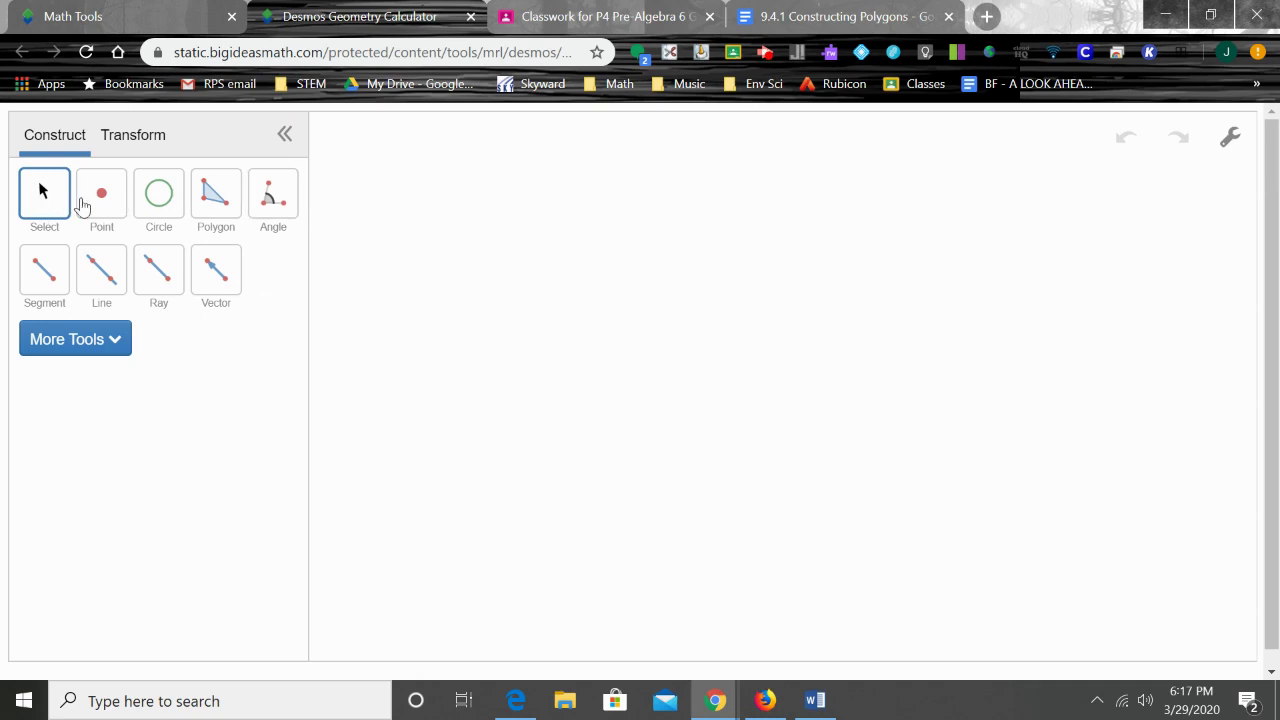
pyautogui.click(115, 205)
pyautogui.click(443, 247)
pyautogui.click(615, 347)
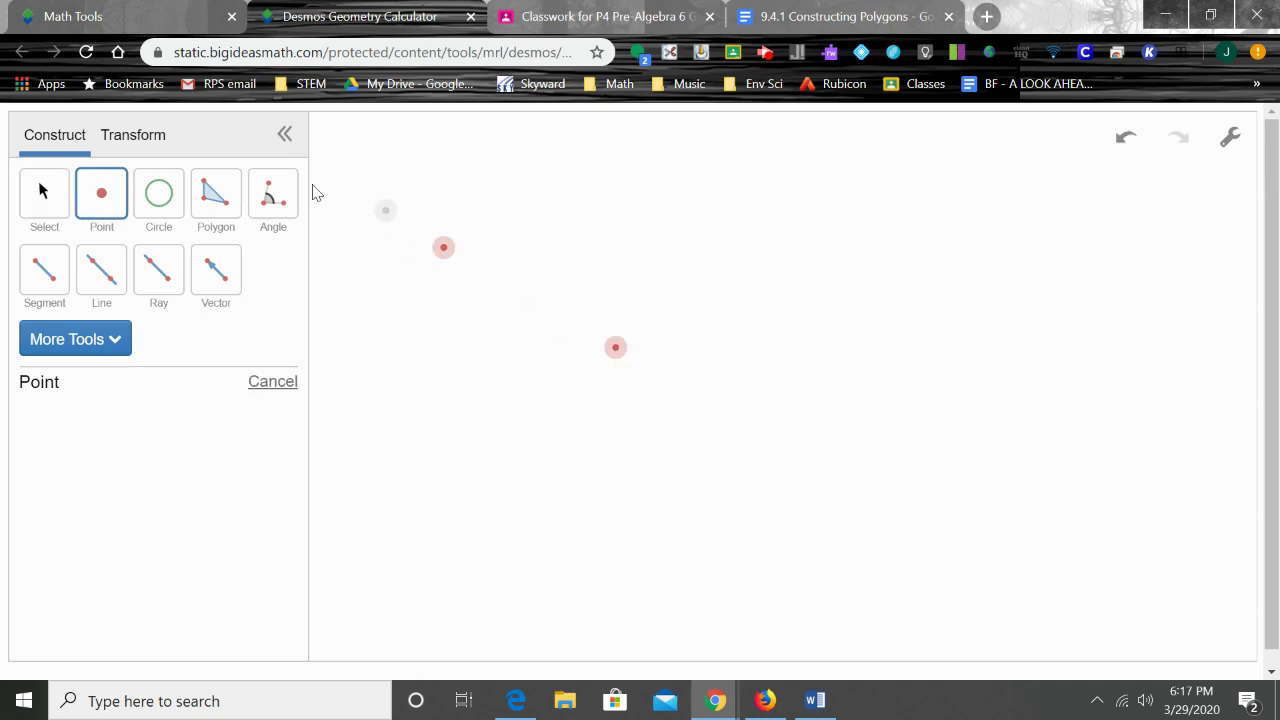
pyautogui.click(36, 207)
pyautogui.moveTo(505, 315); pyautogui.dragTo(737, 415)
pyautogui.press('Delete')
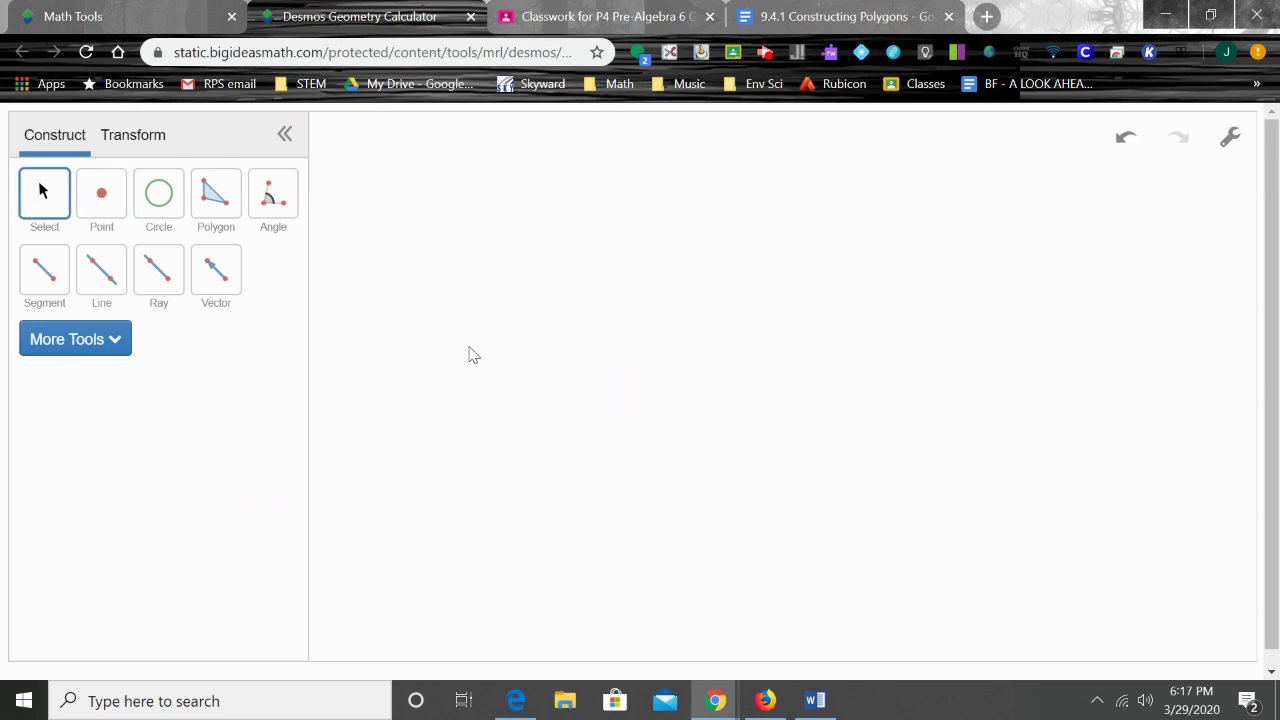
# Step: Draw a trial circle, then delete it along with its edge and centre points
pyautogui.click(164, 224)
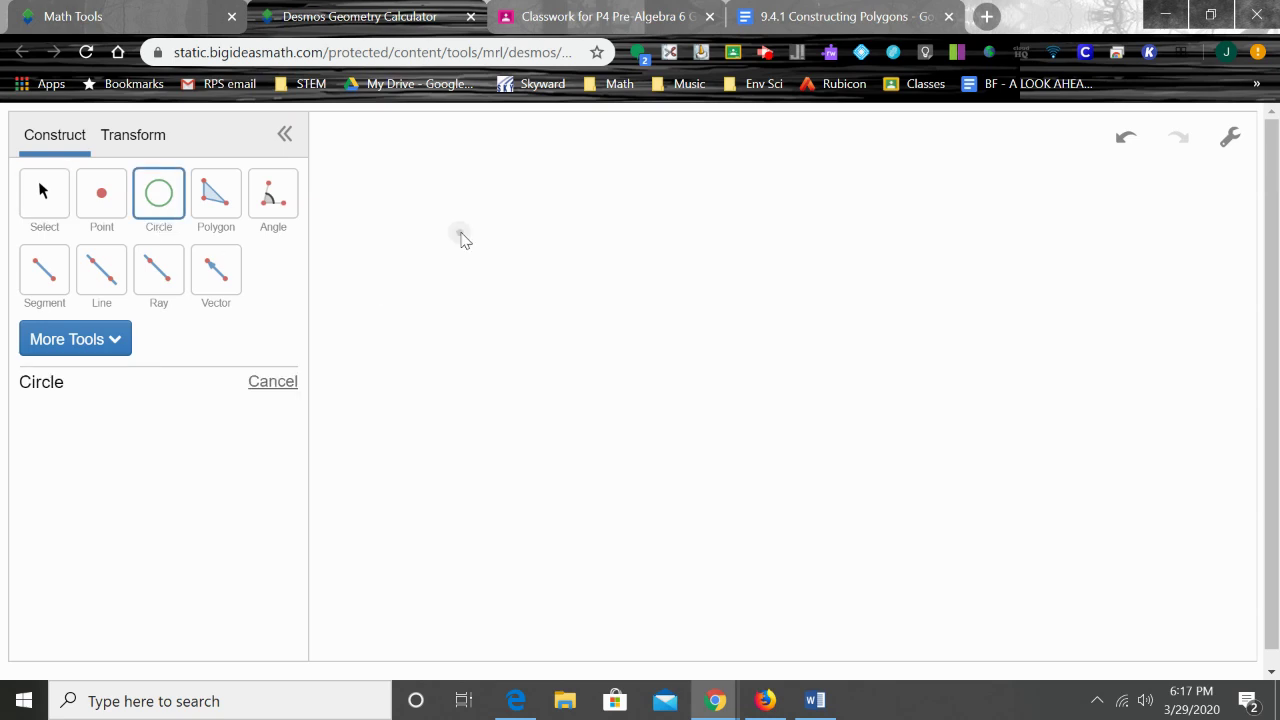
pyautogui.click(460, 231)
pyautogui.click(637, 372)
pyautogui.click(41, 218)
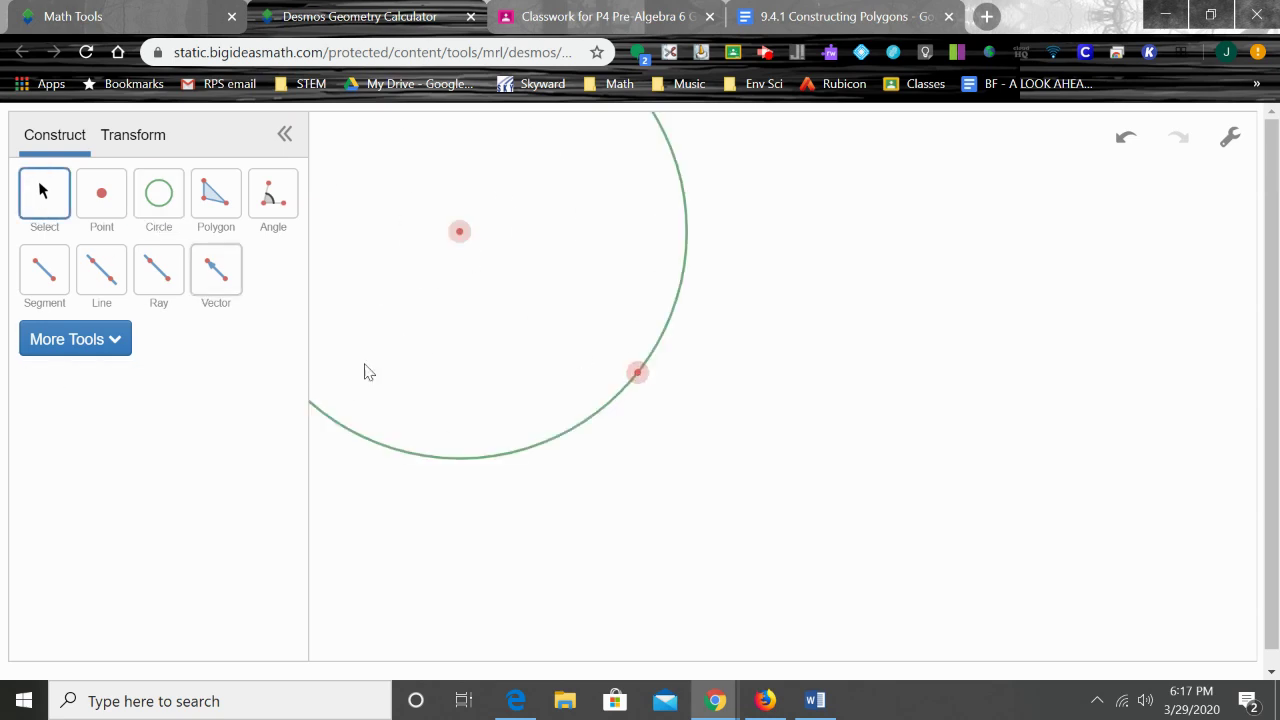
pyautogui.click(559, 435)
pyautogui.press('Delete')
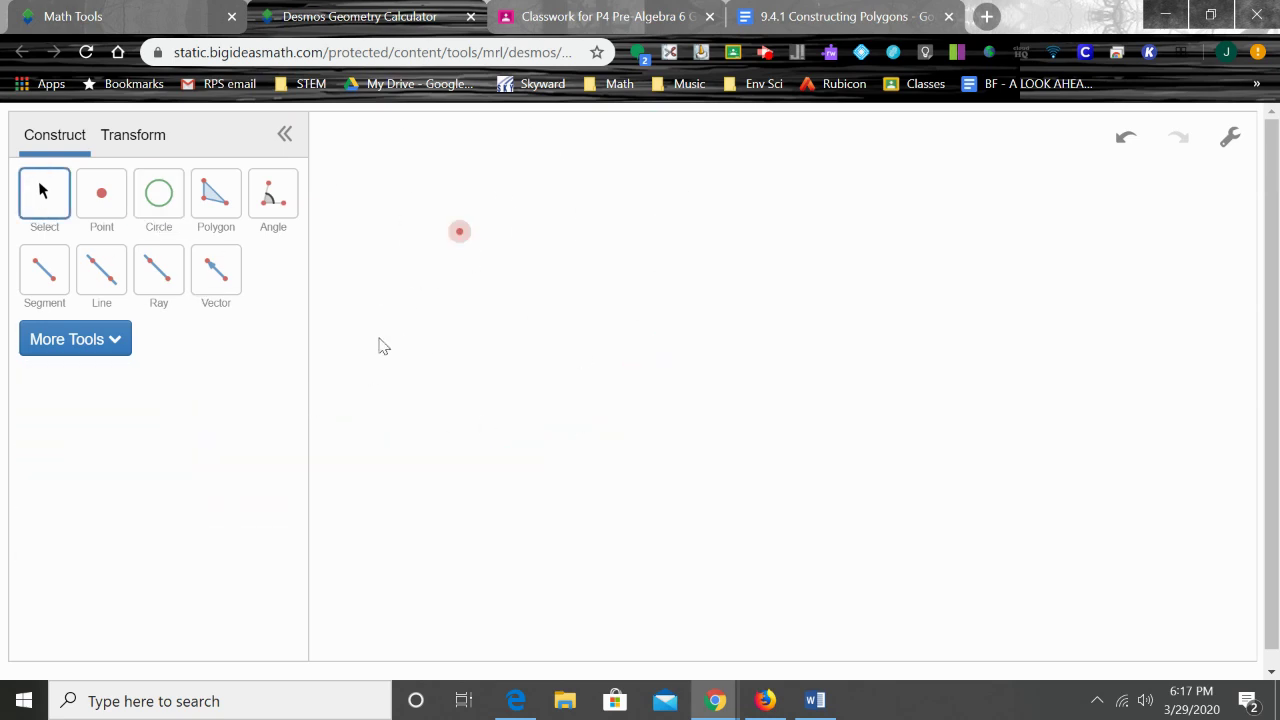
pyautogui.click(460, 231)
pyautogui.press('Delete')
# Step: Measure a 90° angle from a top point, a vertex below it, and a right point
pyautogui.click(268, 196)
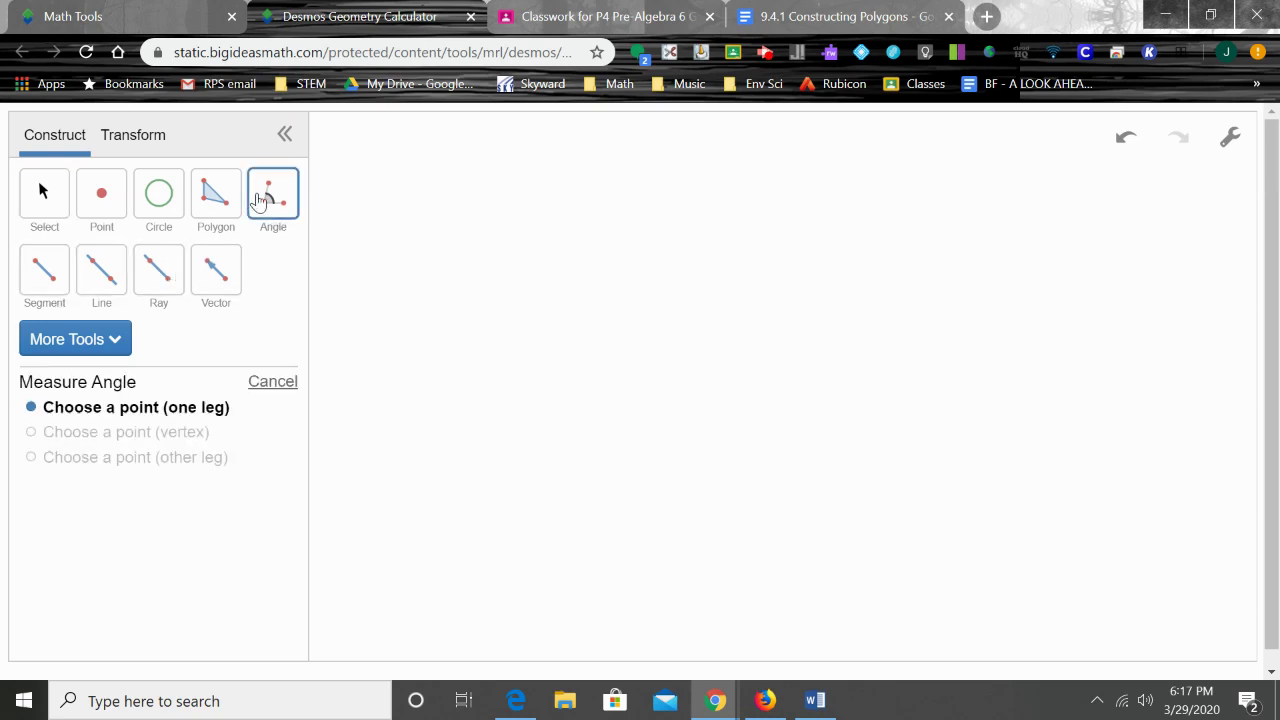
pyautogui.click(472, 193)
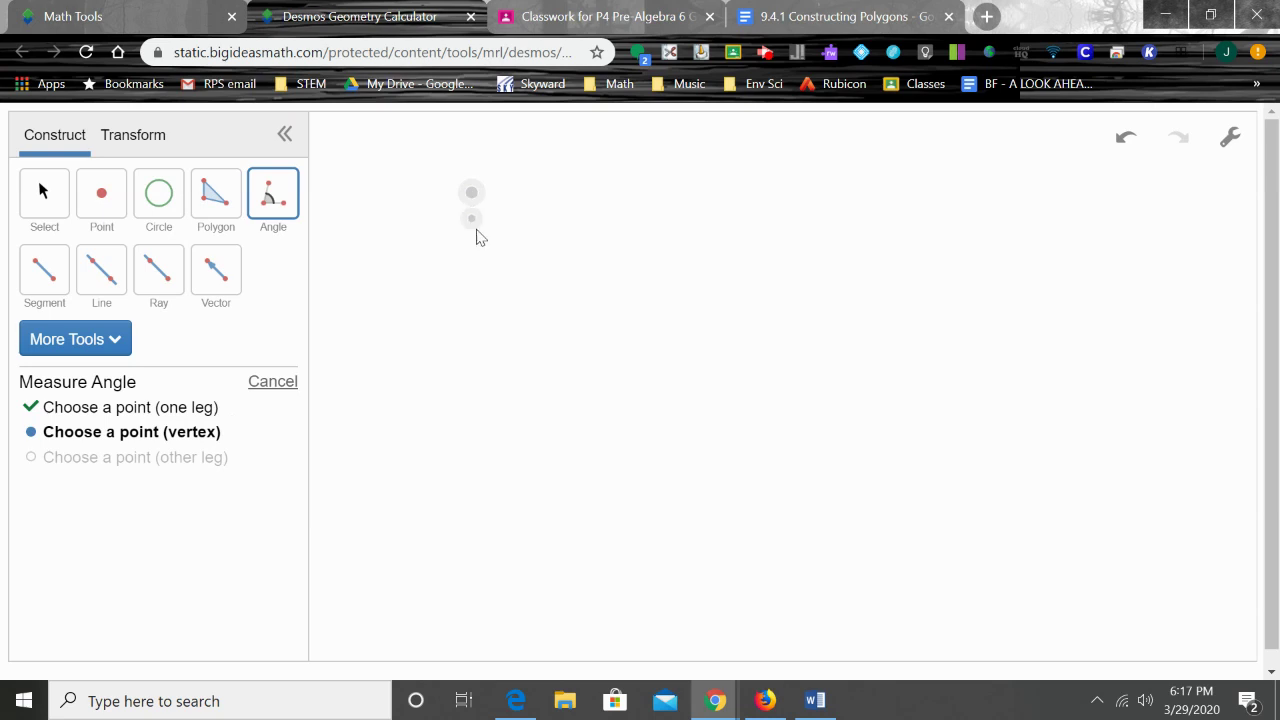
pyautogui.click(469, 339)
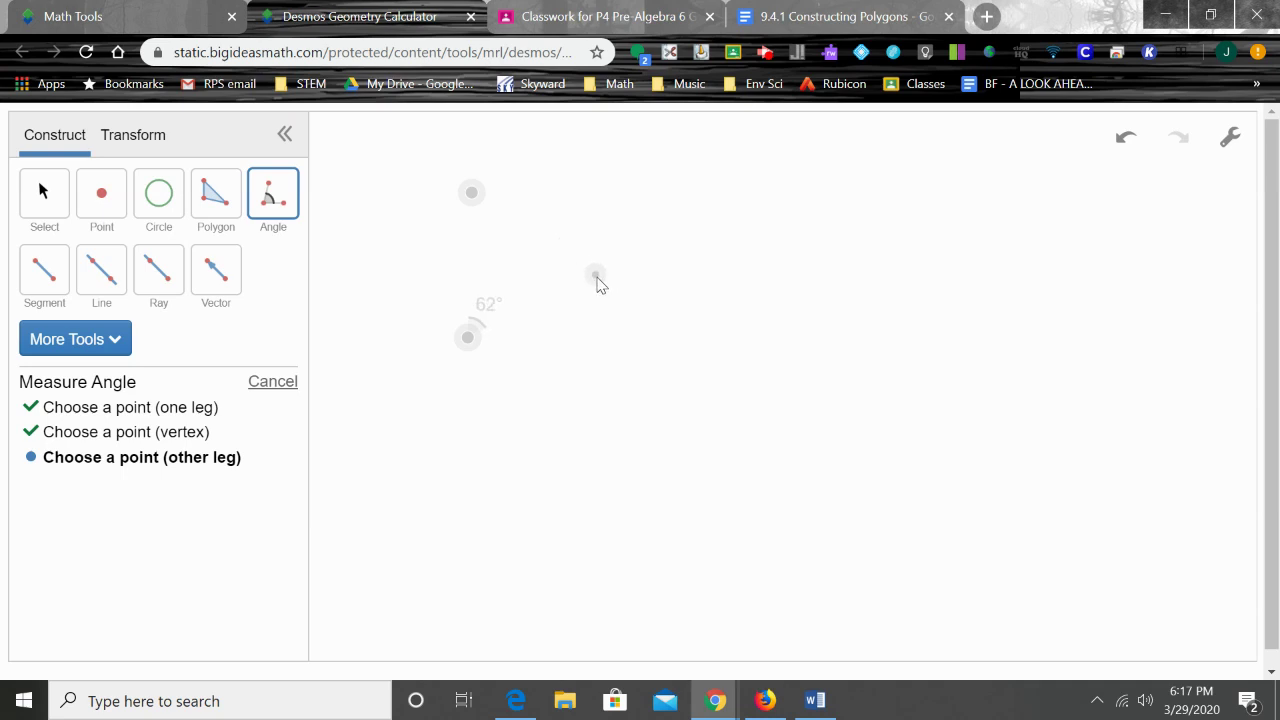
pyautogui.click(652, 342)
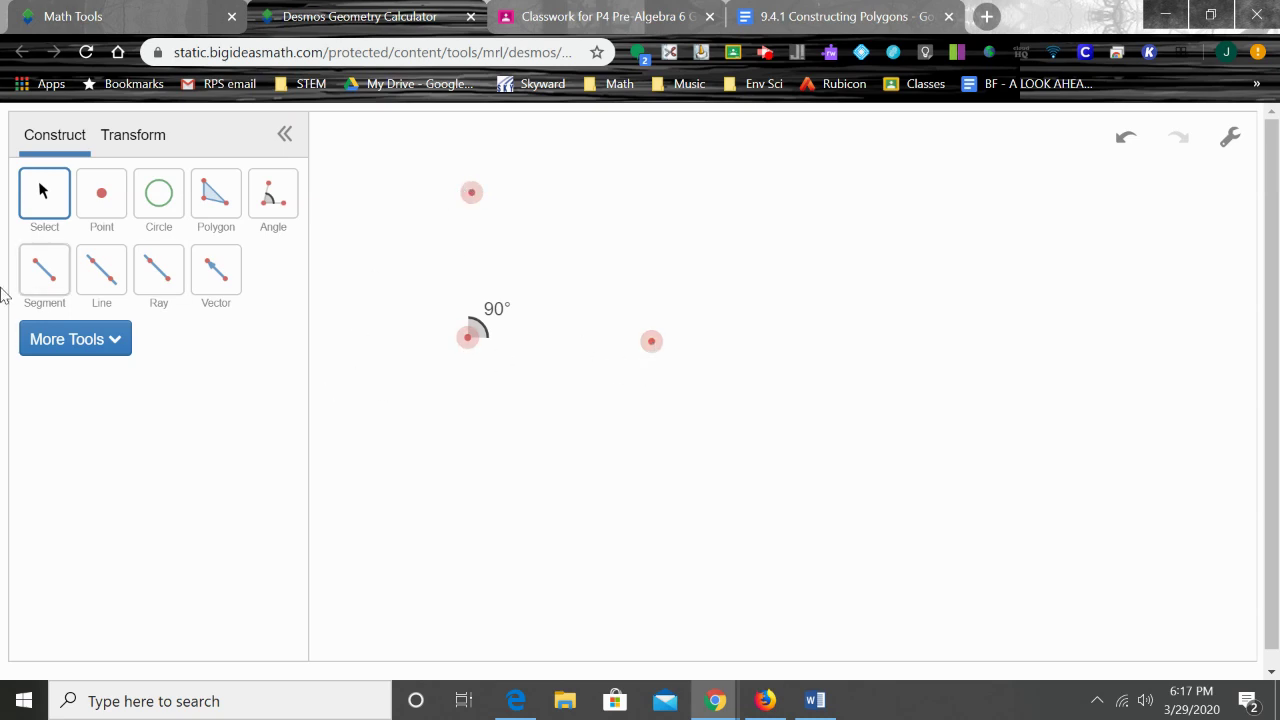
# Step: Draw segments from the top point to the vertex and from the vertex to the right point
pyautogui.click(37, 276)
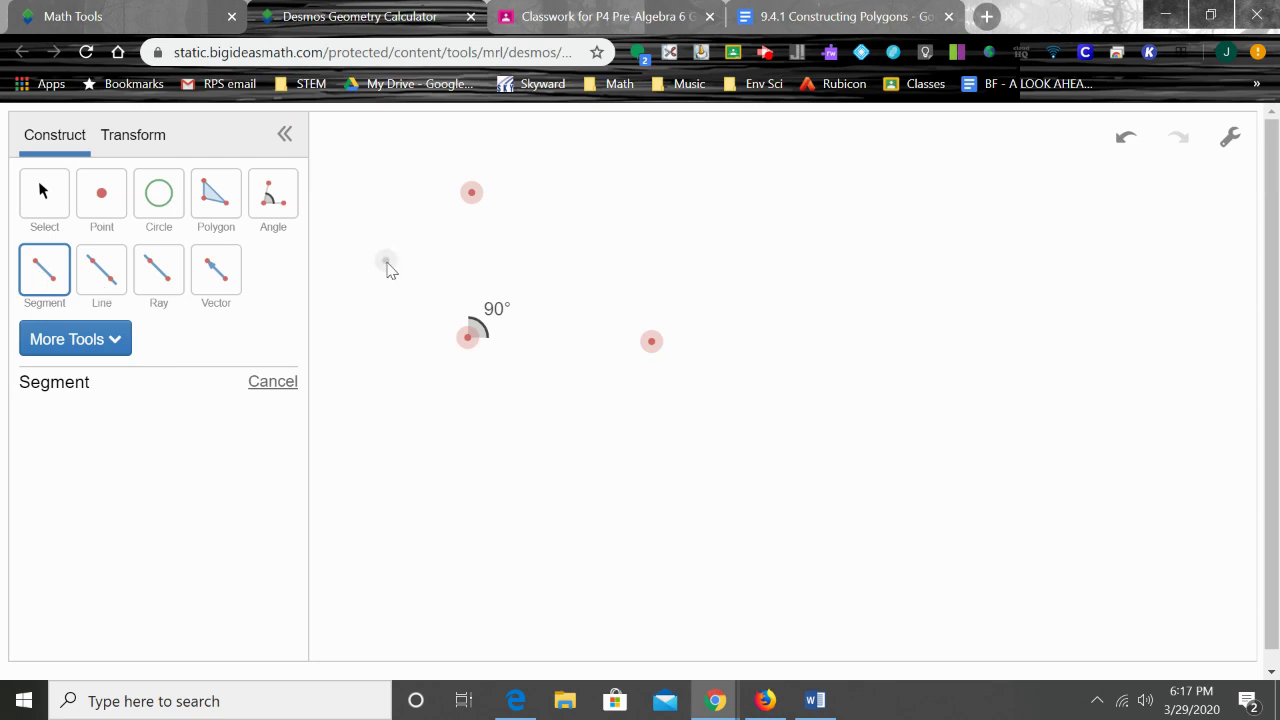
pyautogui.click(471, 192)
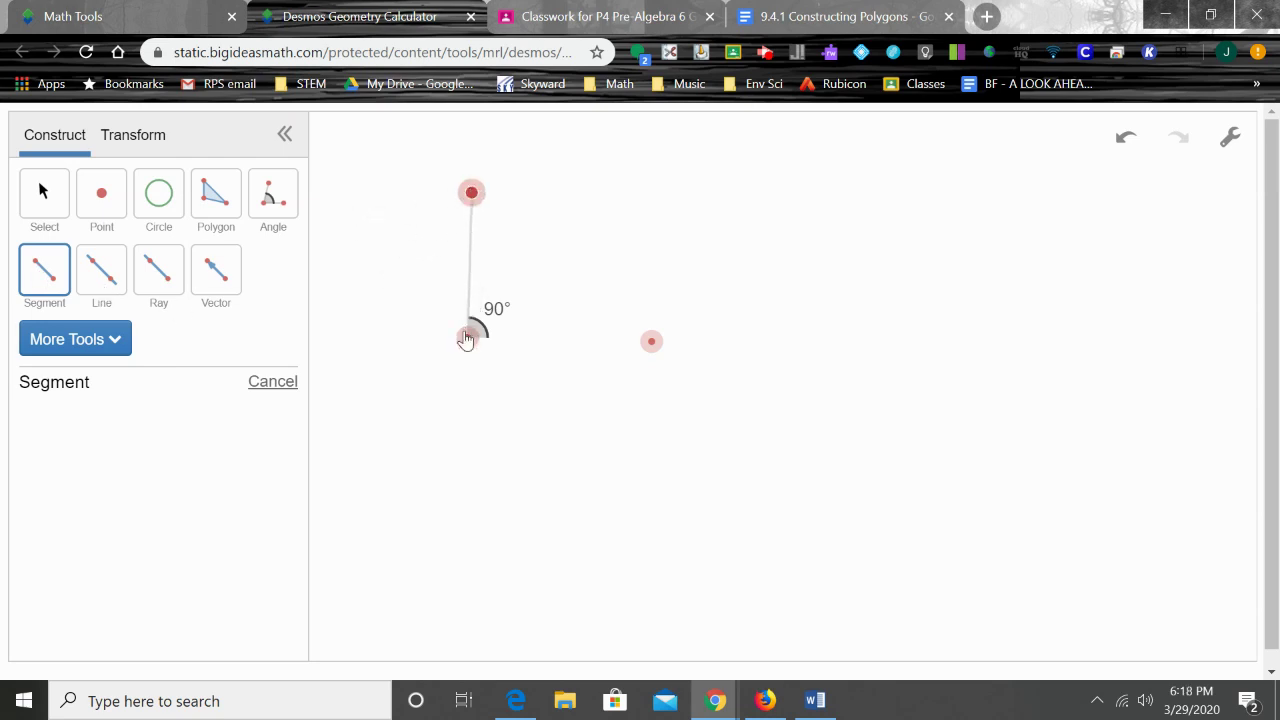
pyautogui.click(467, 339)
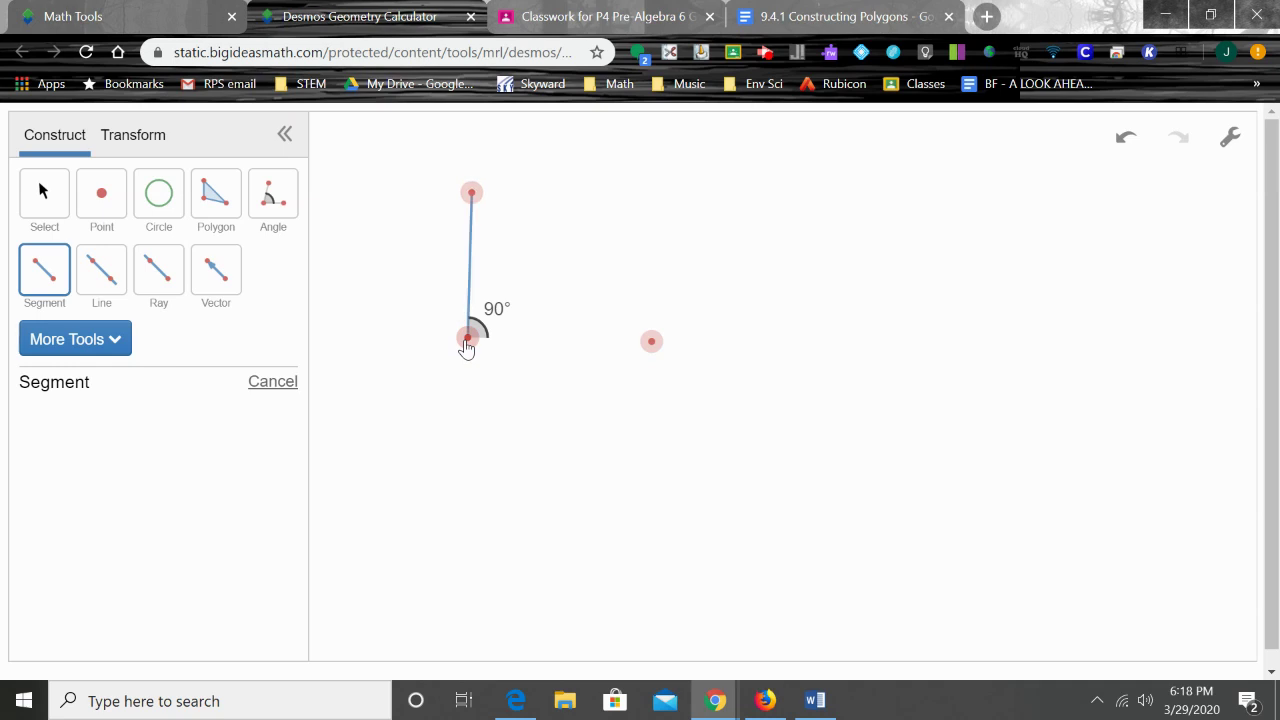
pyautogui.click(467, 339)
pyautogui.click(651, 341)
pyautogui.click(43, 196)
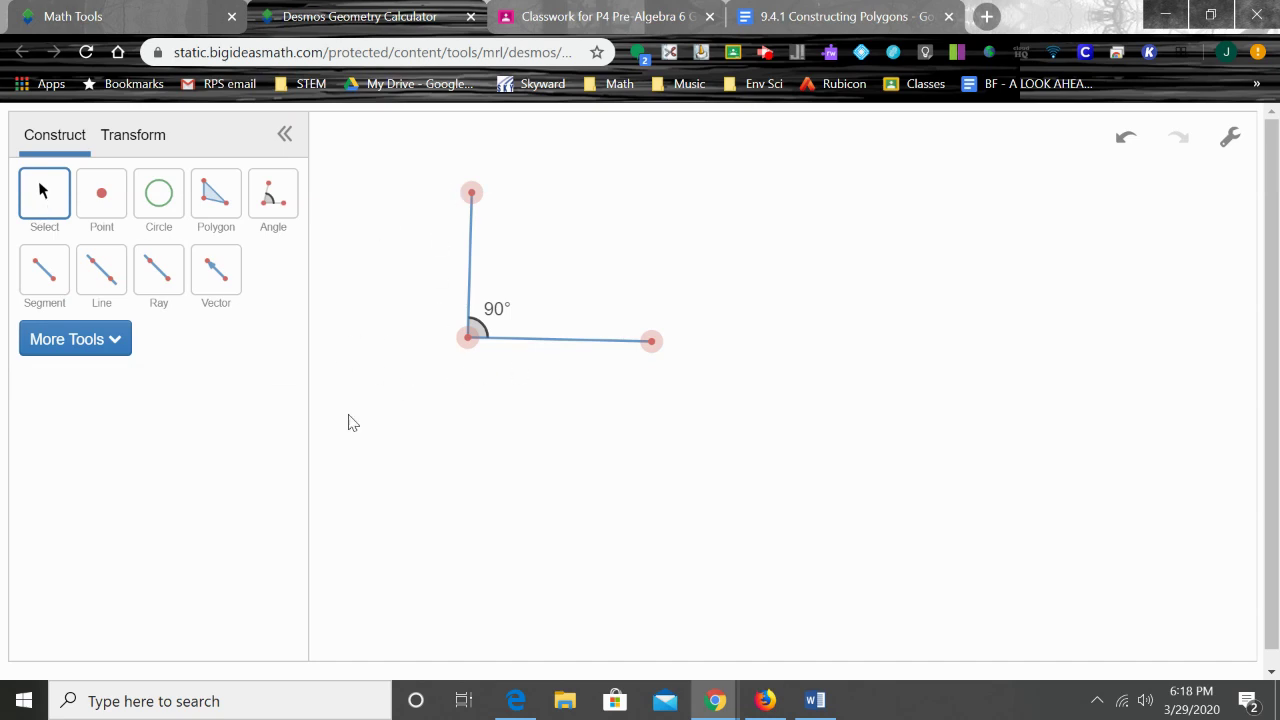
# Step: Measure a 30° angle on the right side of the canvas
pyautogui.click(270, 193)
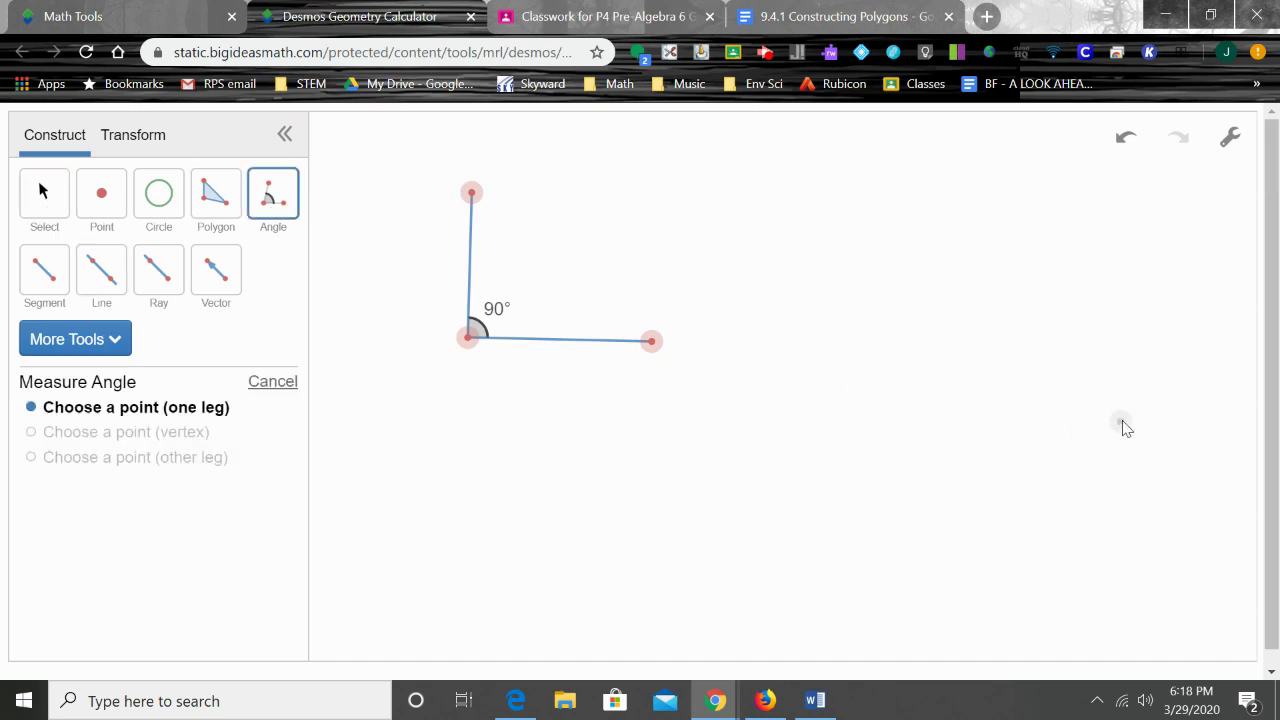
pyautogui.click(1011, 223)
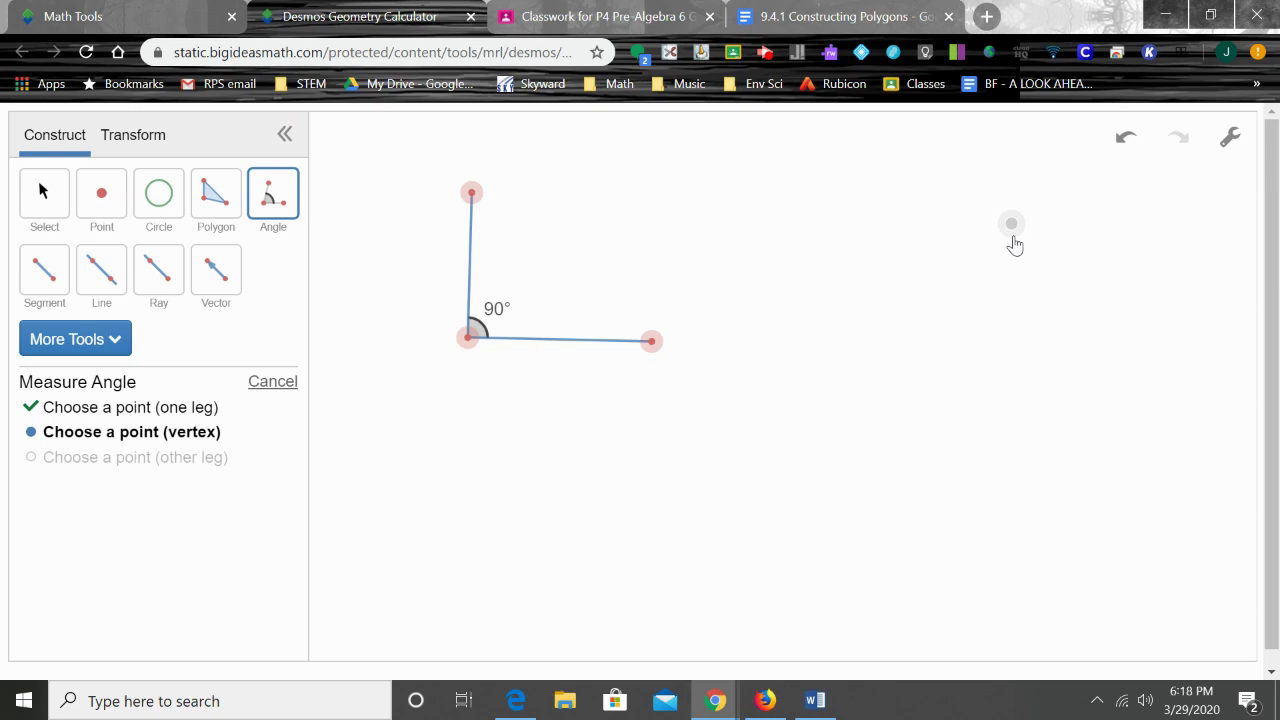
pyautogui.click(1020, 390)
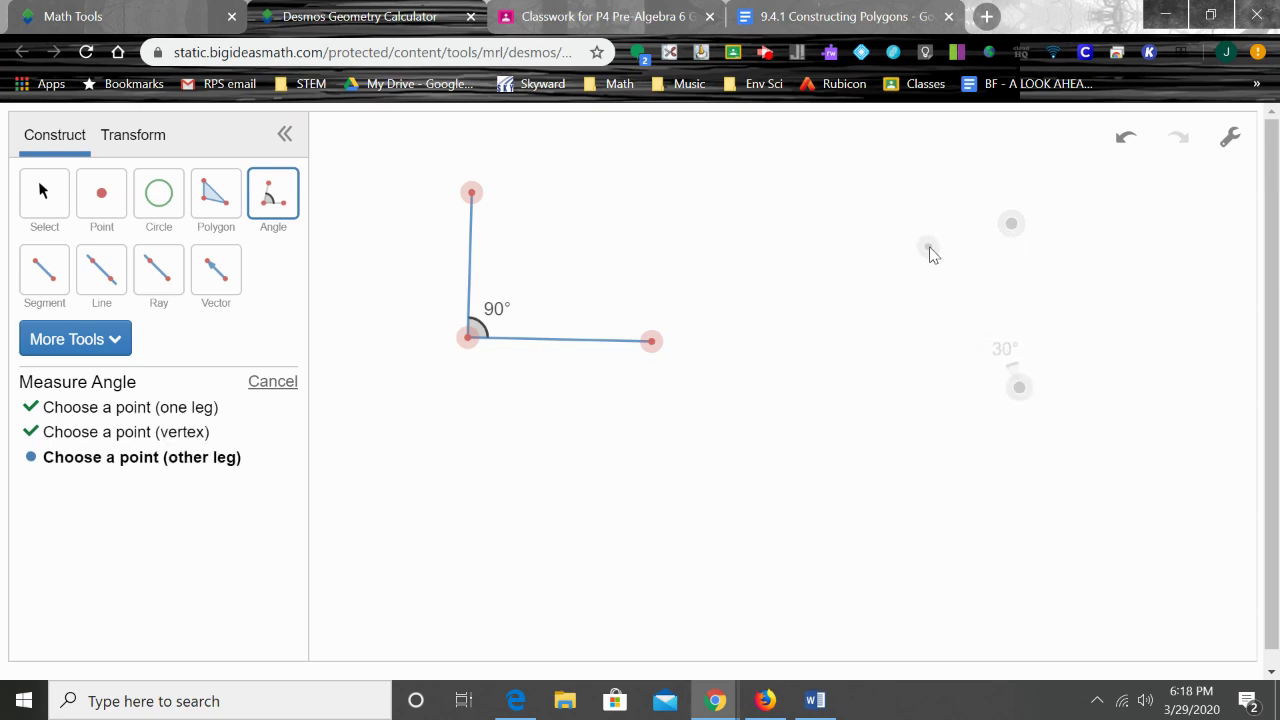
pyautogui.click(929, 249)
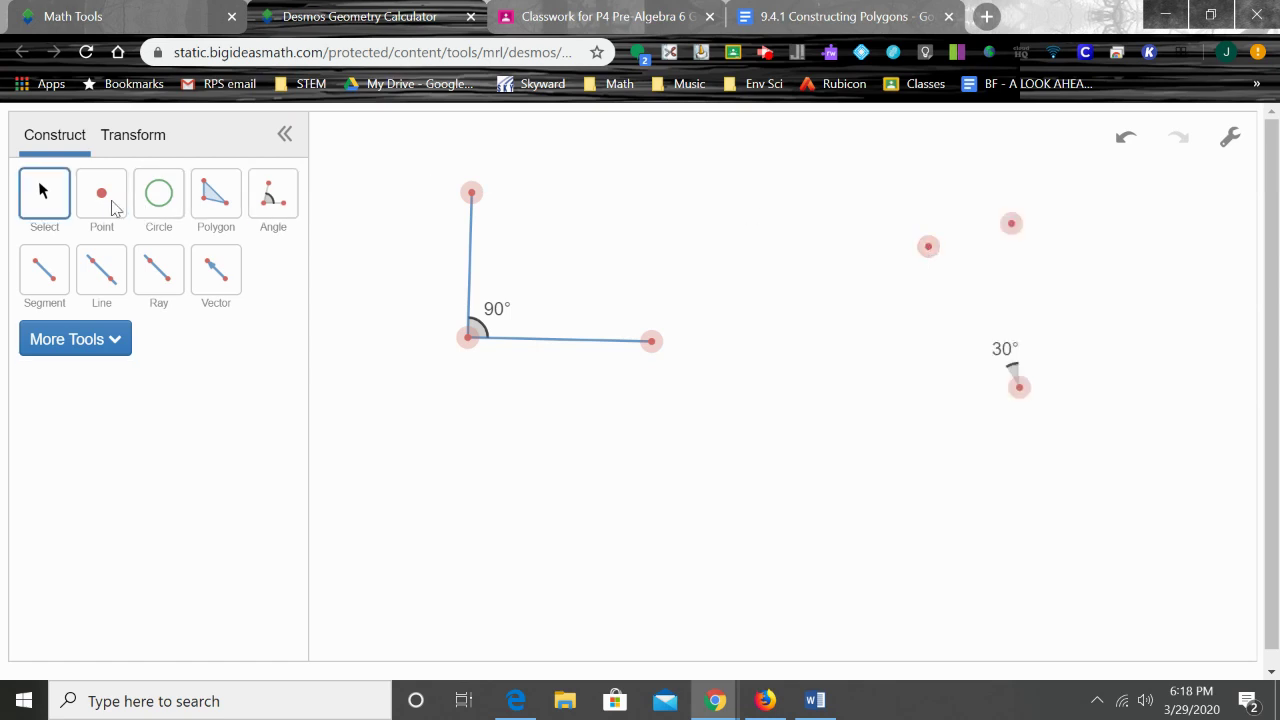
# Step: Draw segments joining the upper and left points to the 30° vertex, plus one stray free segment
pyautogui.click(41, 265)
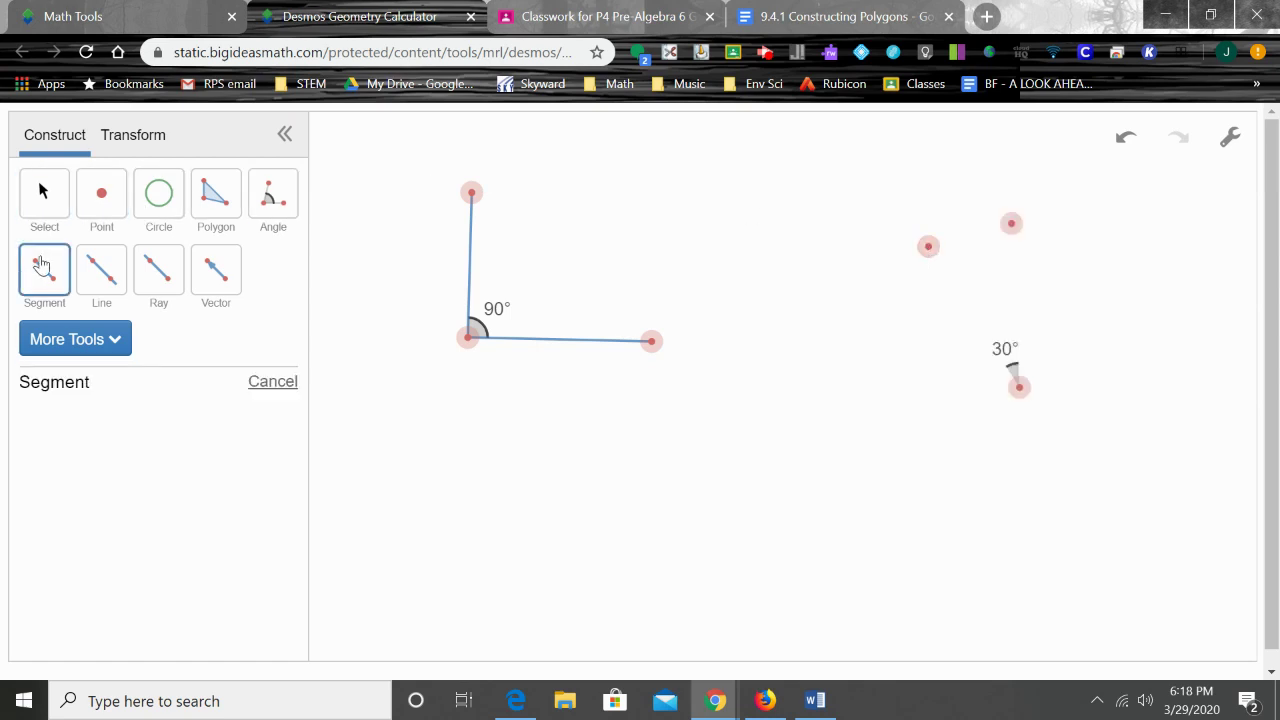
pyautogui.click(1012, 226)
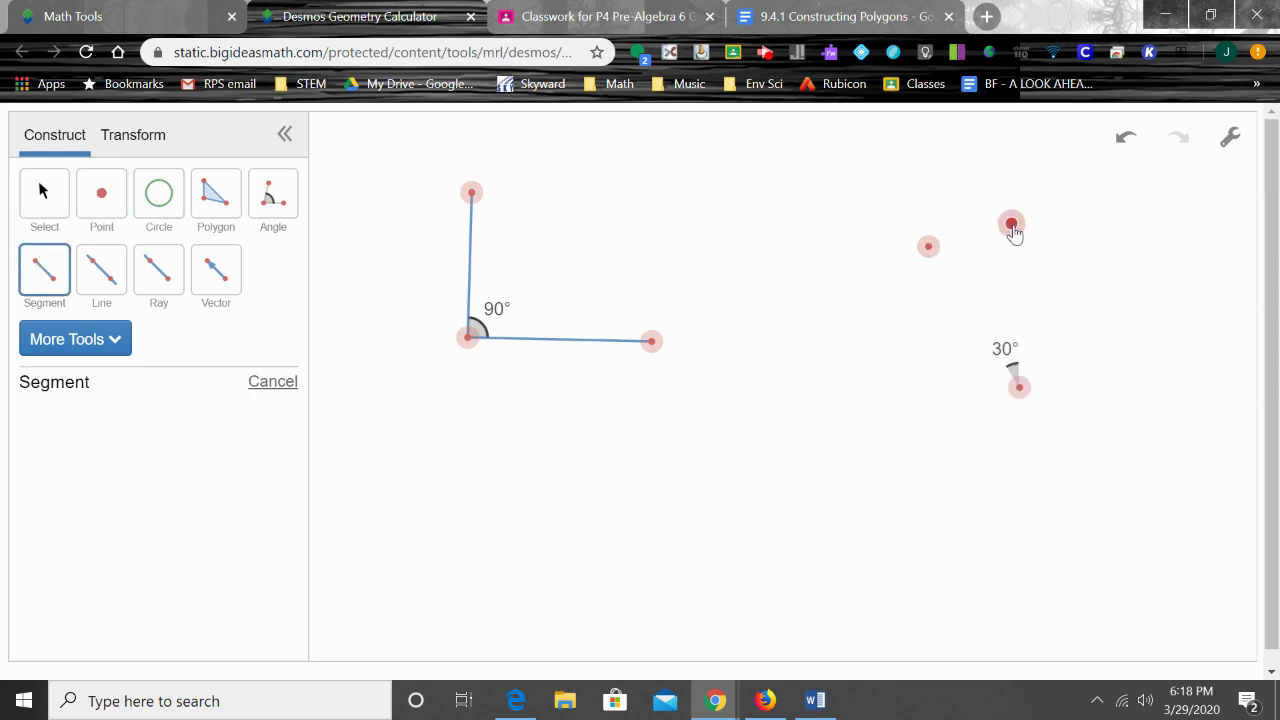
pyautogui.click(1022, 388)
pyautogui.click(841, 334)
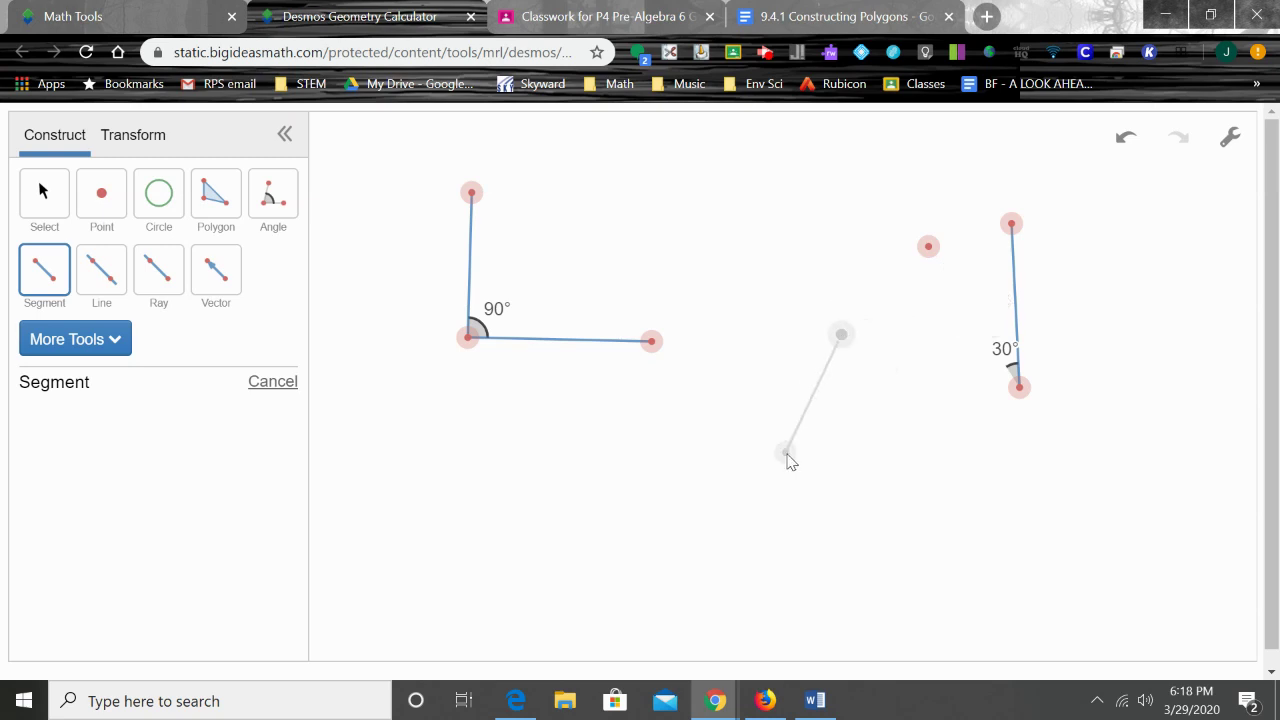
pyautogui.click(785, 452)
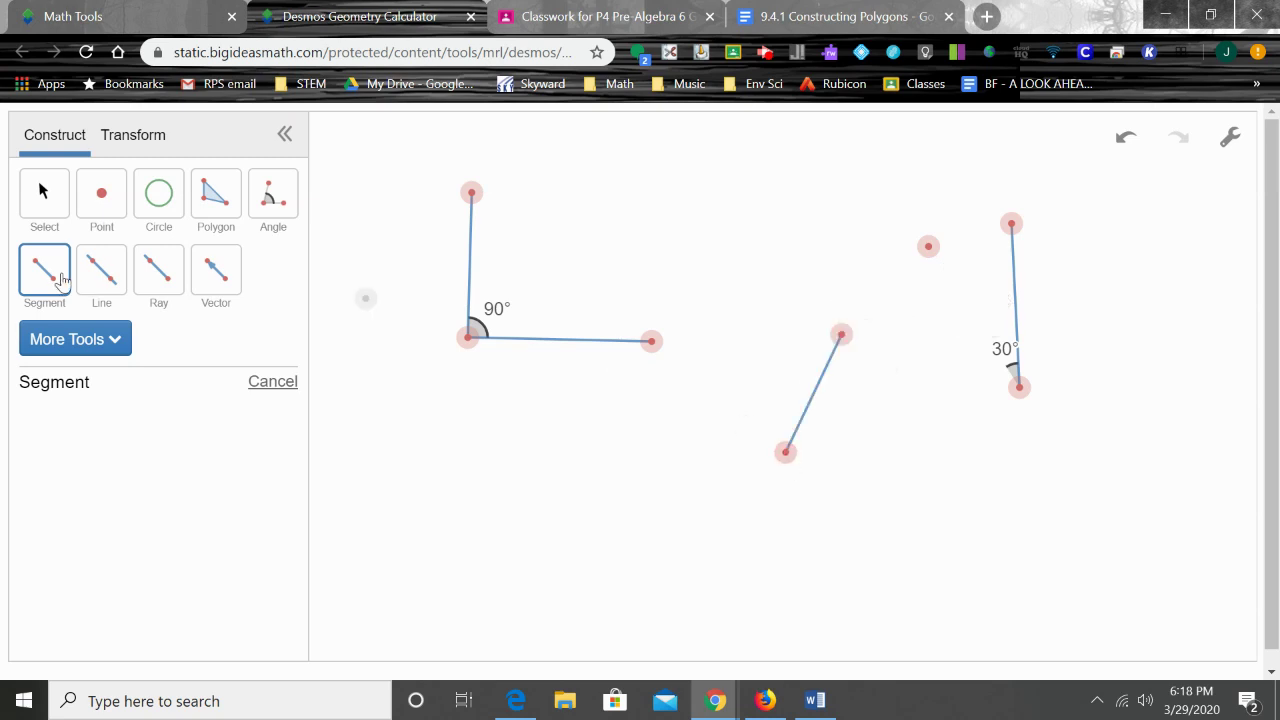
pyautogui.click(928, 246)
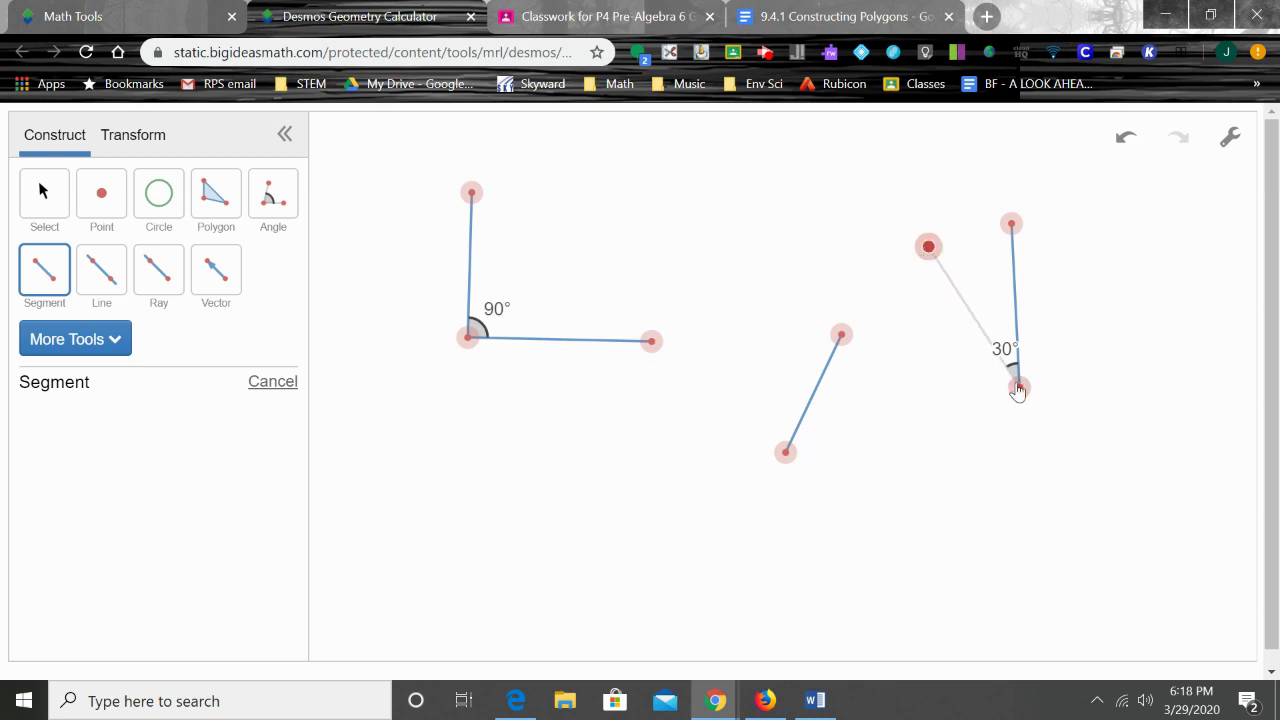
pyautogui.click(1019, 387)
# Step: Delete the stray segment and its two loose points, then select everything on the canvas
pyautogui.click(44, 192)
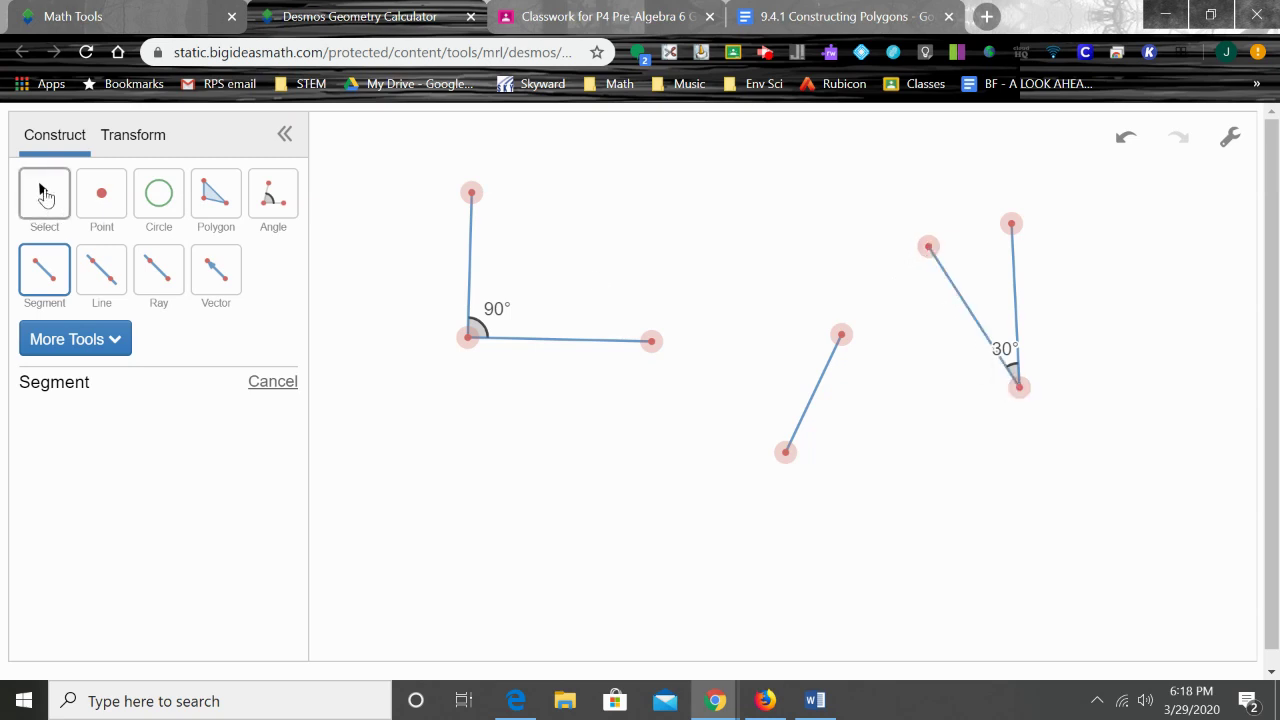
pyautogui.click(805, 412)
pyautogui.press('Delete')
pyautogui.moveTo(772, 320); pyautogui.dragTo(852, 508)
pyautogui.press('Delete')
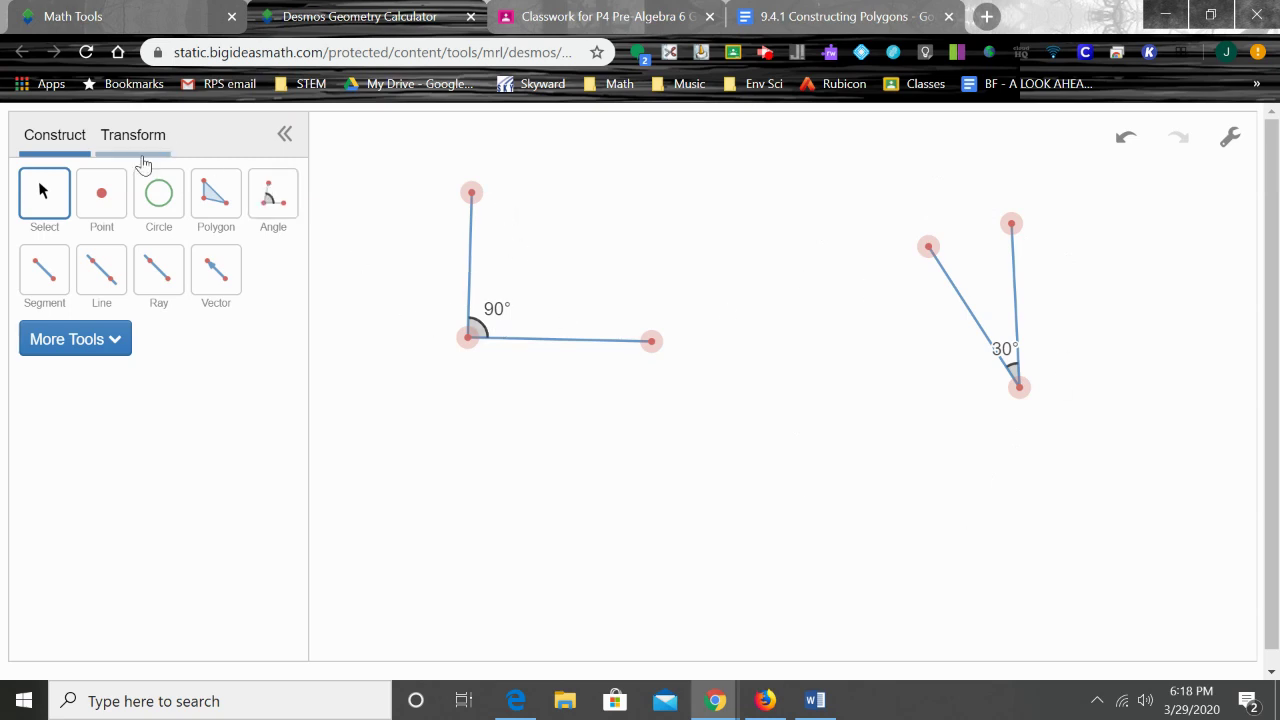
pyautogui.moveTo(393, 153); pyautogui.dragTo(1250, 494)
# Step: Clear the canvas and measure a new 90° angle with the vertex directly below the first point
pyautogui.press('Delete')
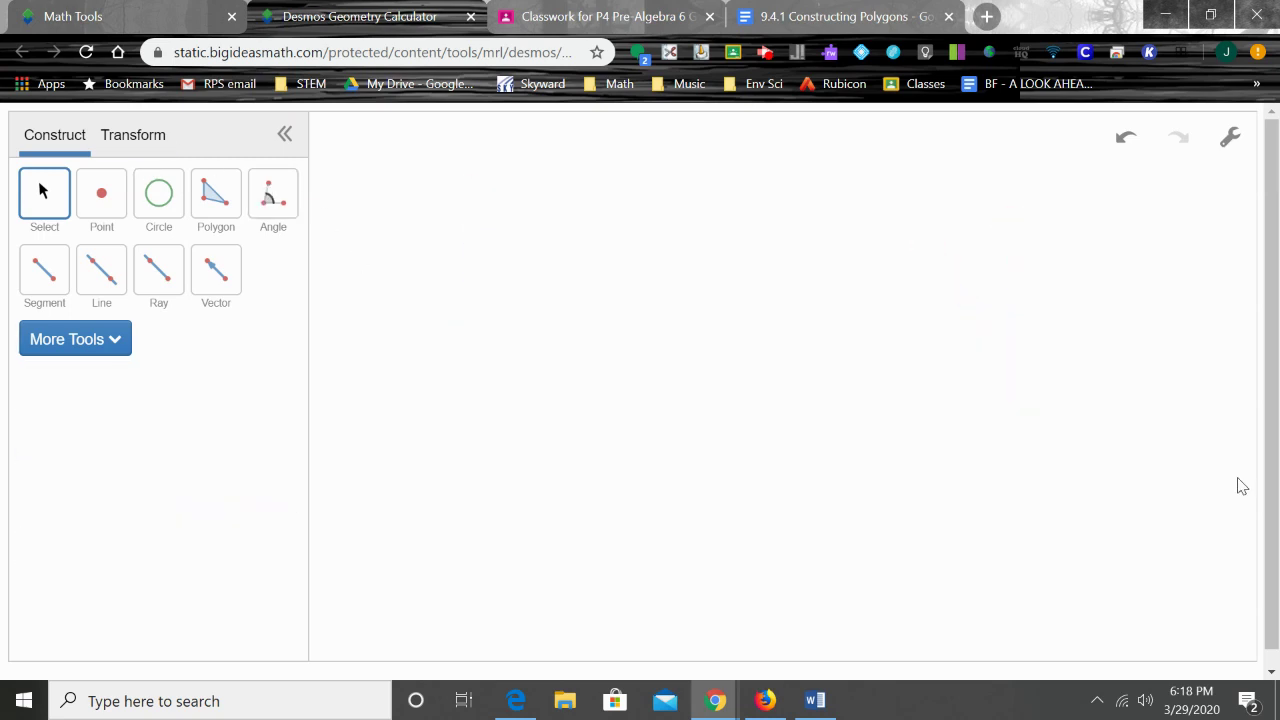
pyautogui.click(270, 203)
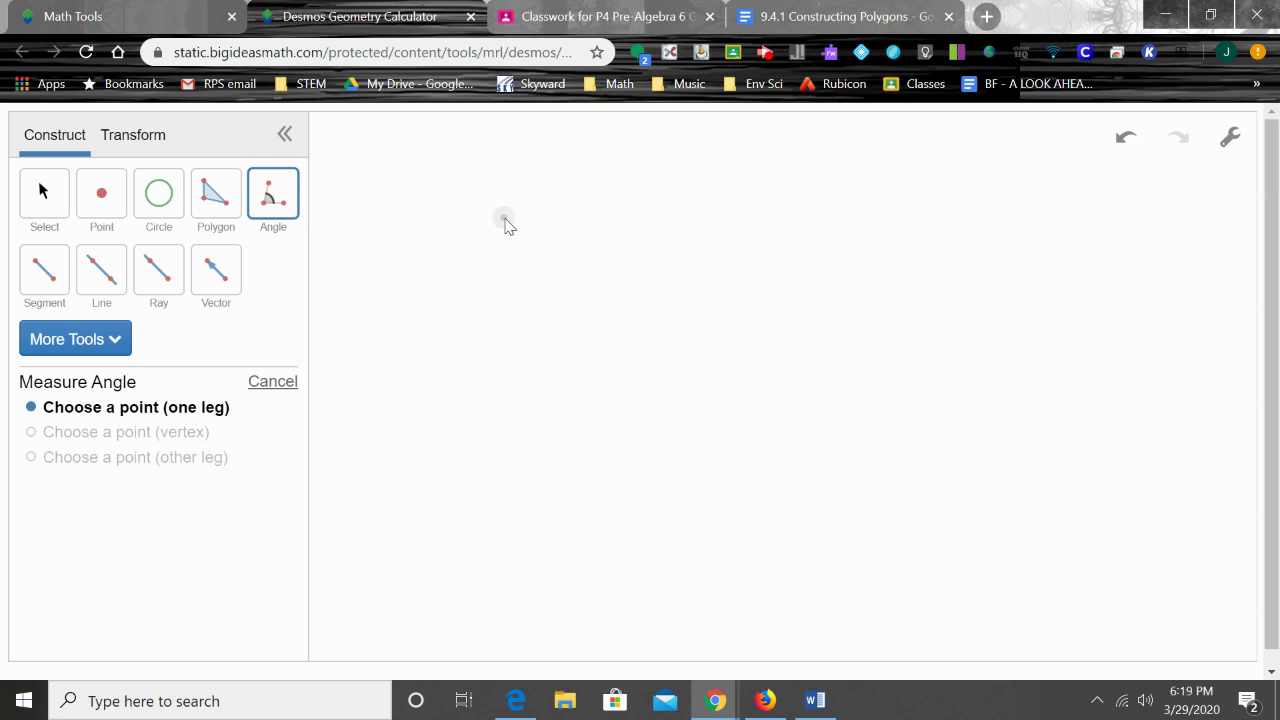
pyautogui.click(504, 218)
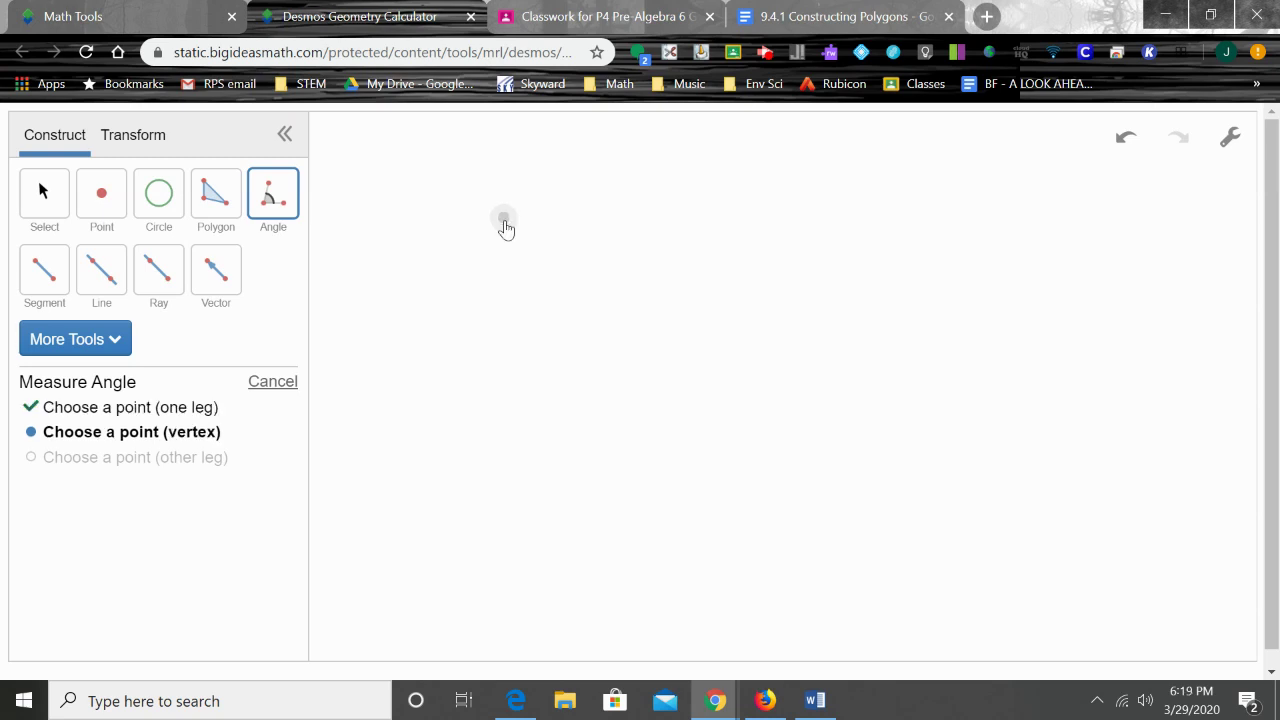
pyautogui.click(504, 392)
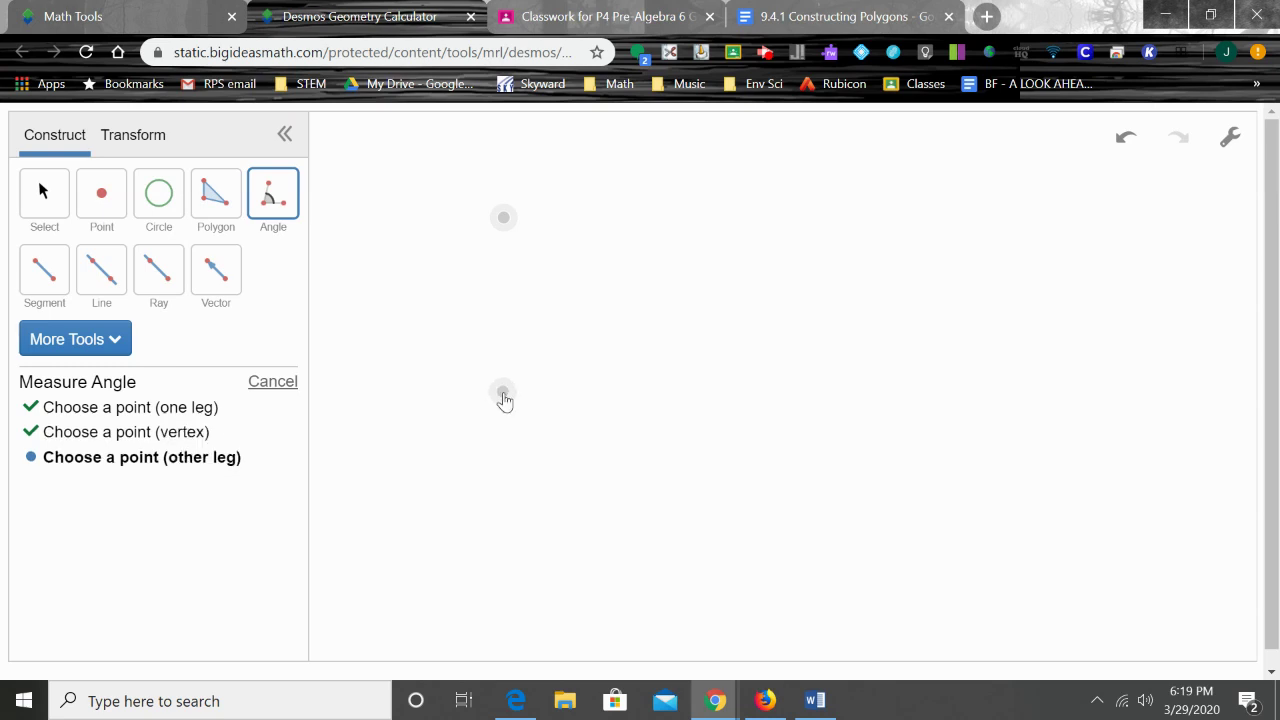
pyautogui.click(824, 395)
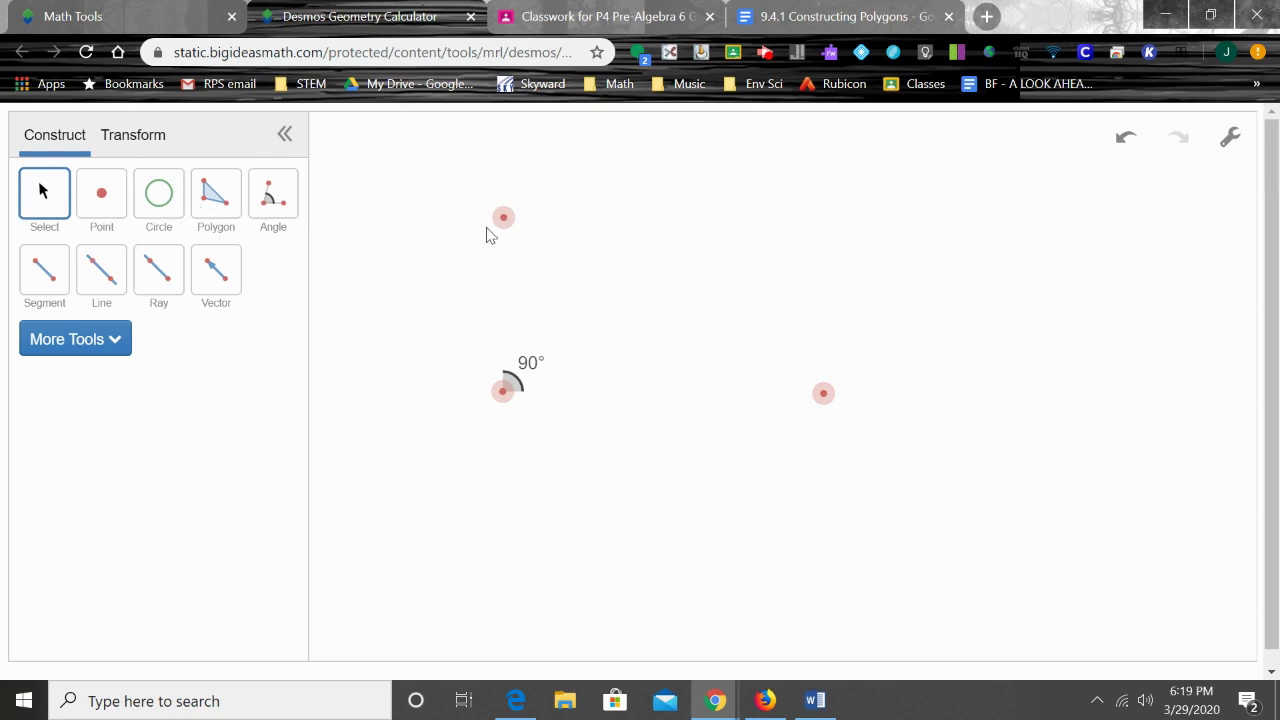
# Step: Draw the vertical and horizontal legs of the 90° angle as segments to the vertex
pyautogui.click(42, 268)
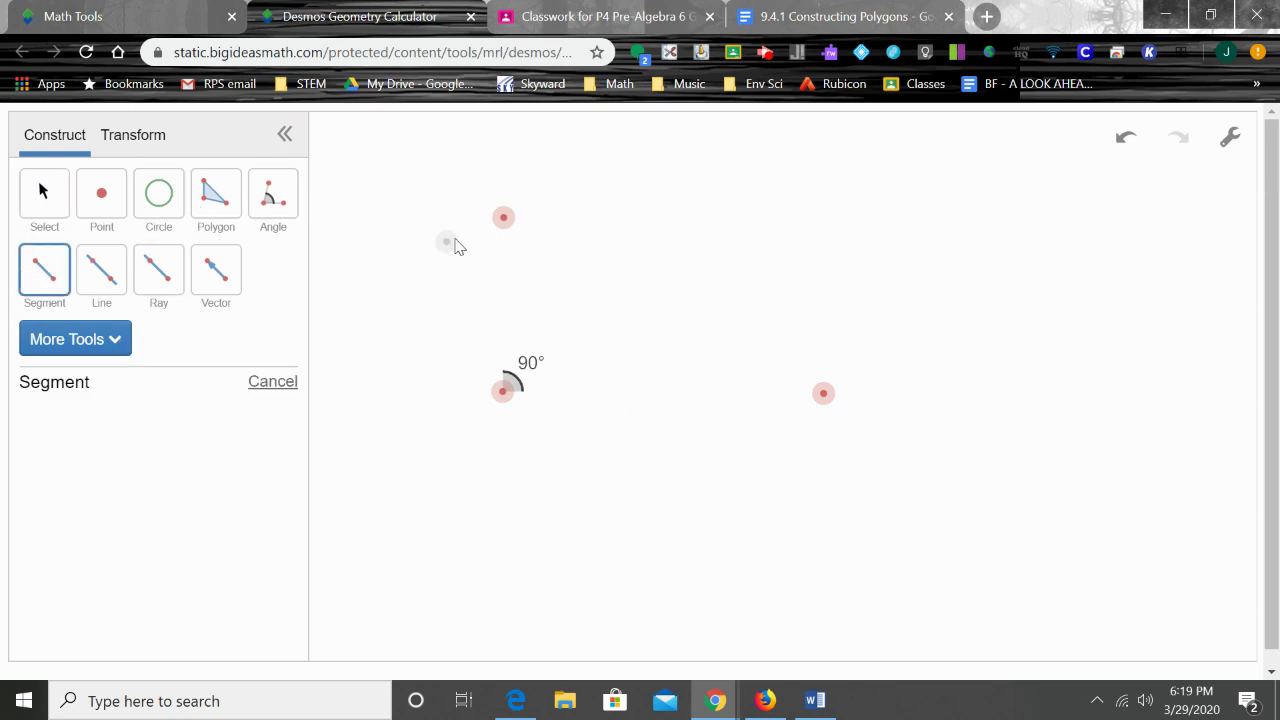
pyautogui.click(503, 217)
pyautogui.click(503, 391)
pyautogui.click(823, 395)
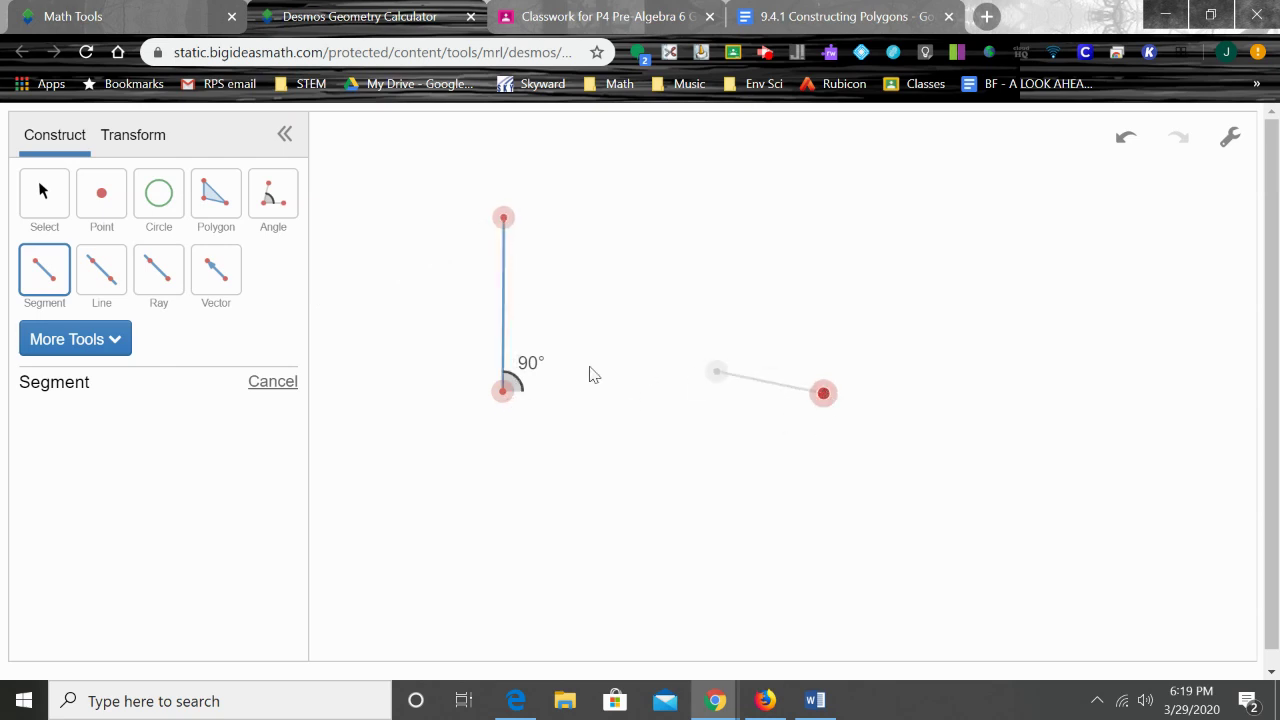
pyautogui.click(503, 391)
pyautogui.click(268, 217)
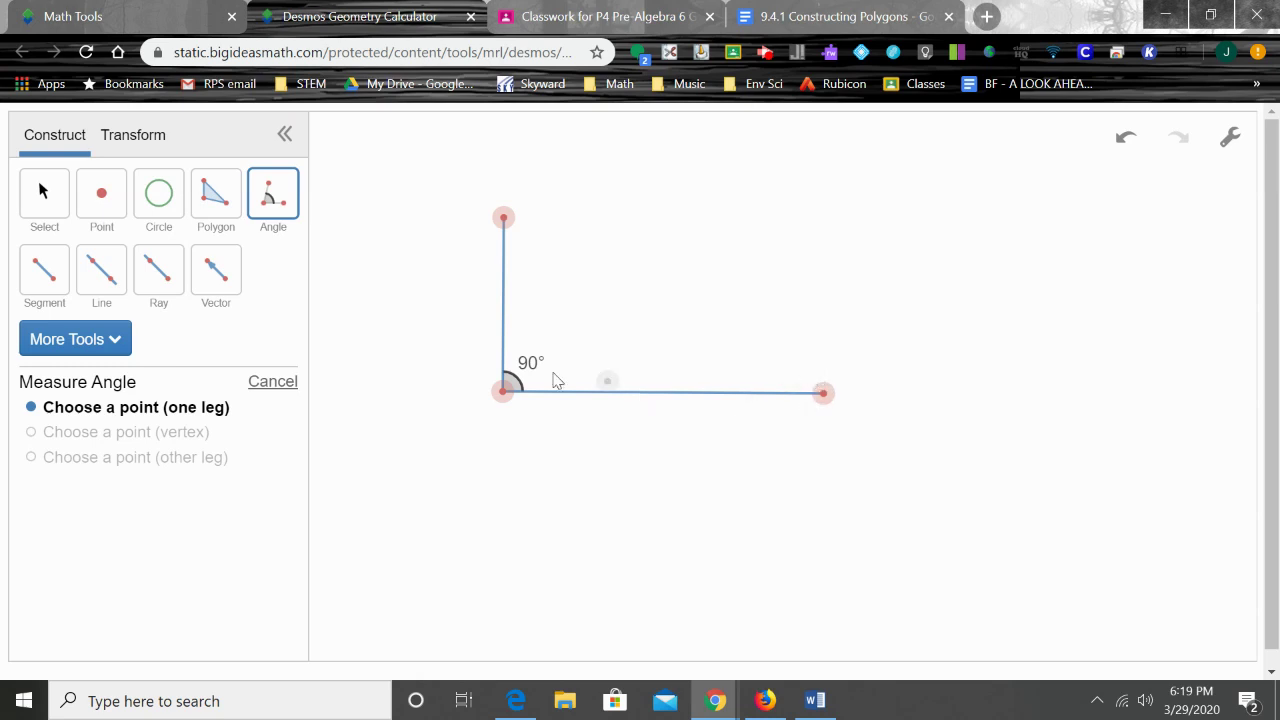
# Step: Start a 30° angle measurement with the right-angle corner as one leg and the right endpoint as vertex
pyautogui.click(504, 392)
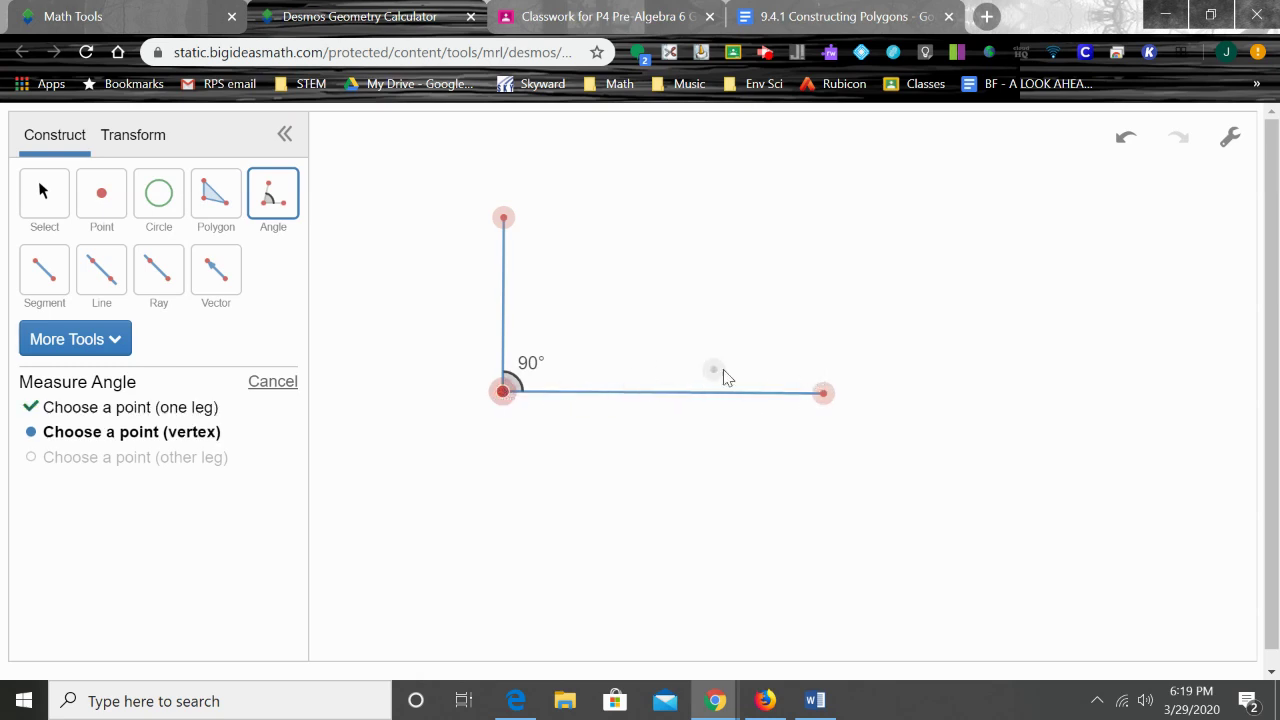
pyautogui.click(822, 396)
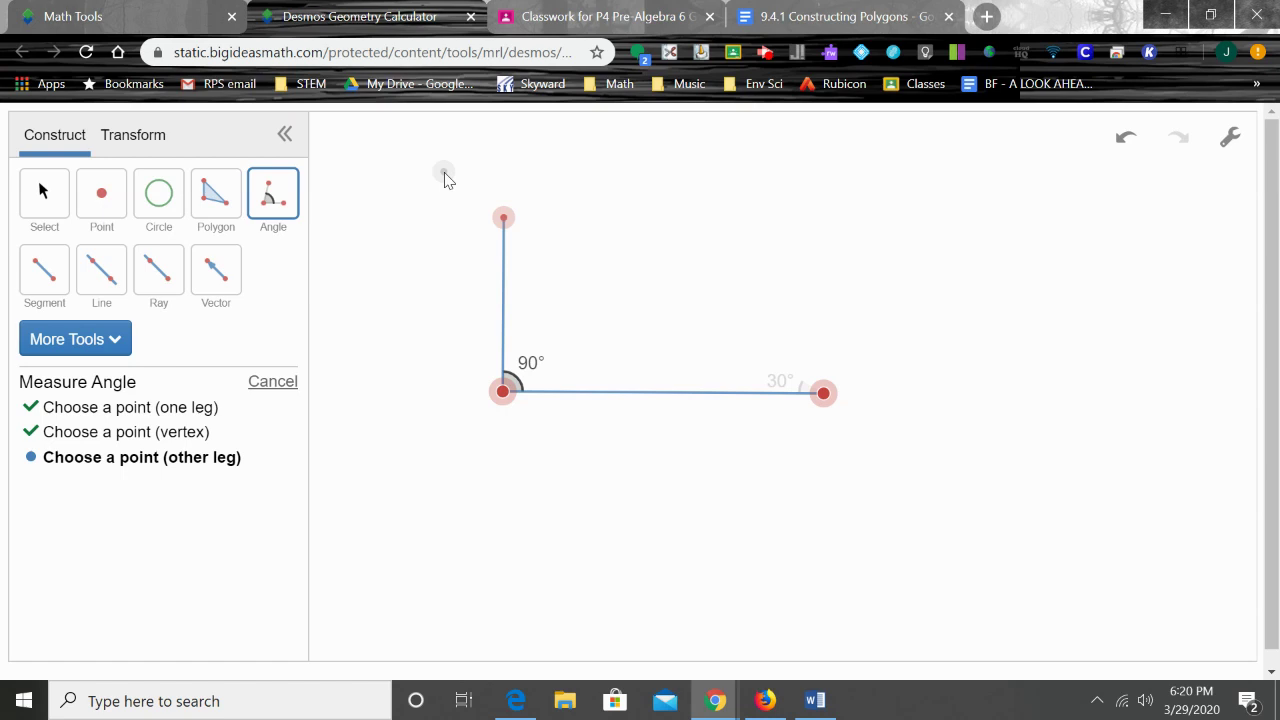
# Step: Place the 30° point, join it to the 30° corner, and lengthen the vertical leg upward
pyautogui.click(444, 173)
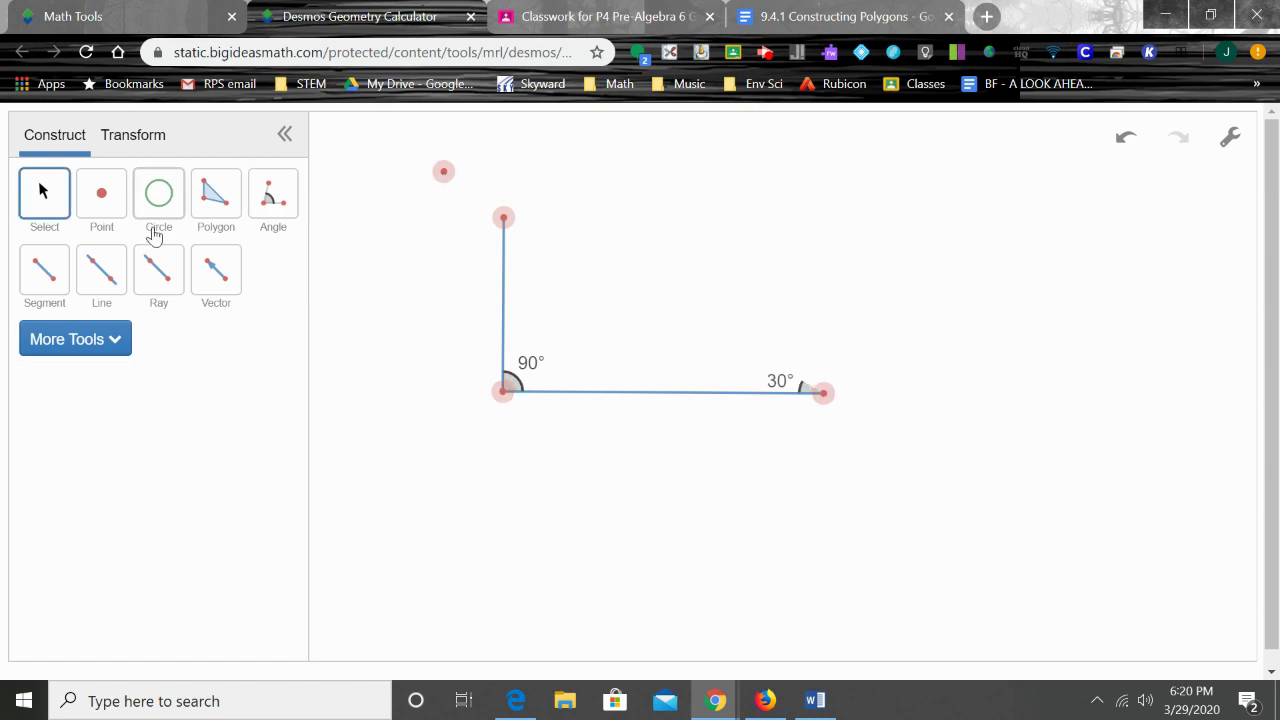
pyautogui.click(42, 278)
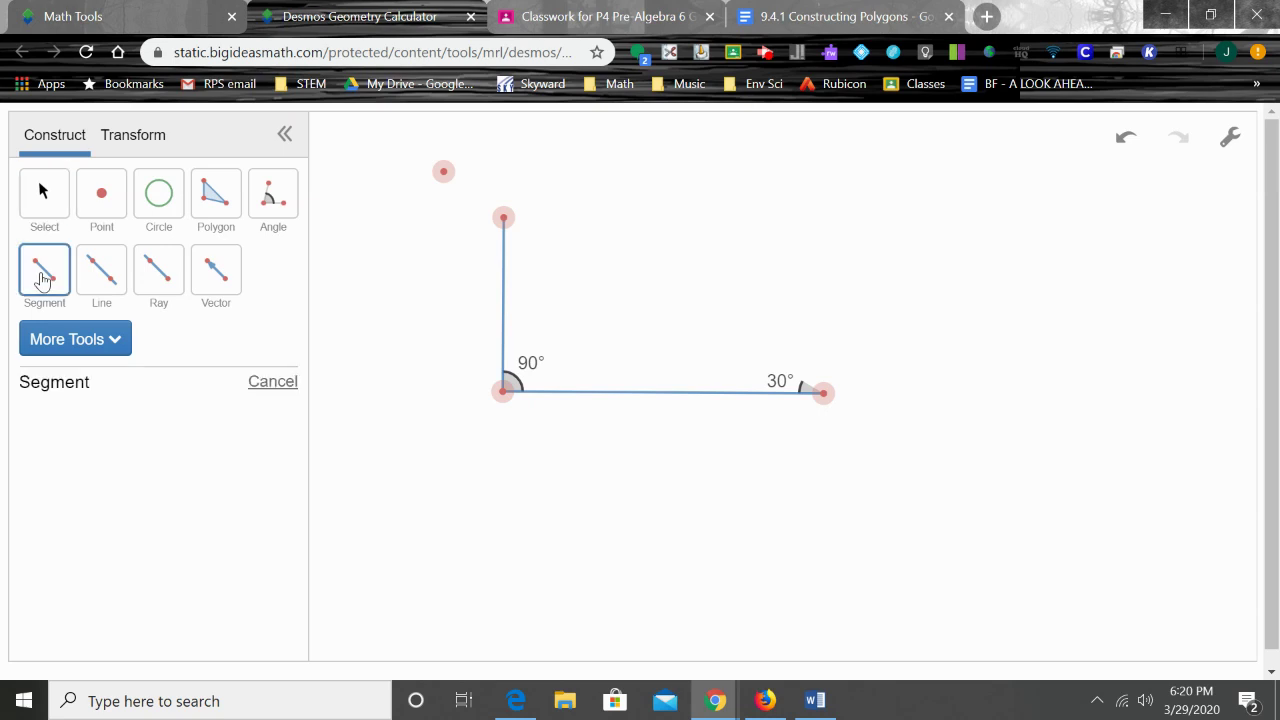
pyautogui.click(444, 172)
pyautogui.click(824, 394)
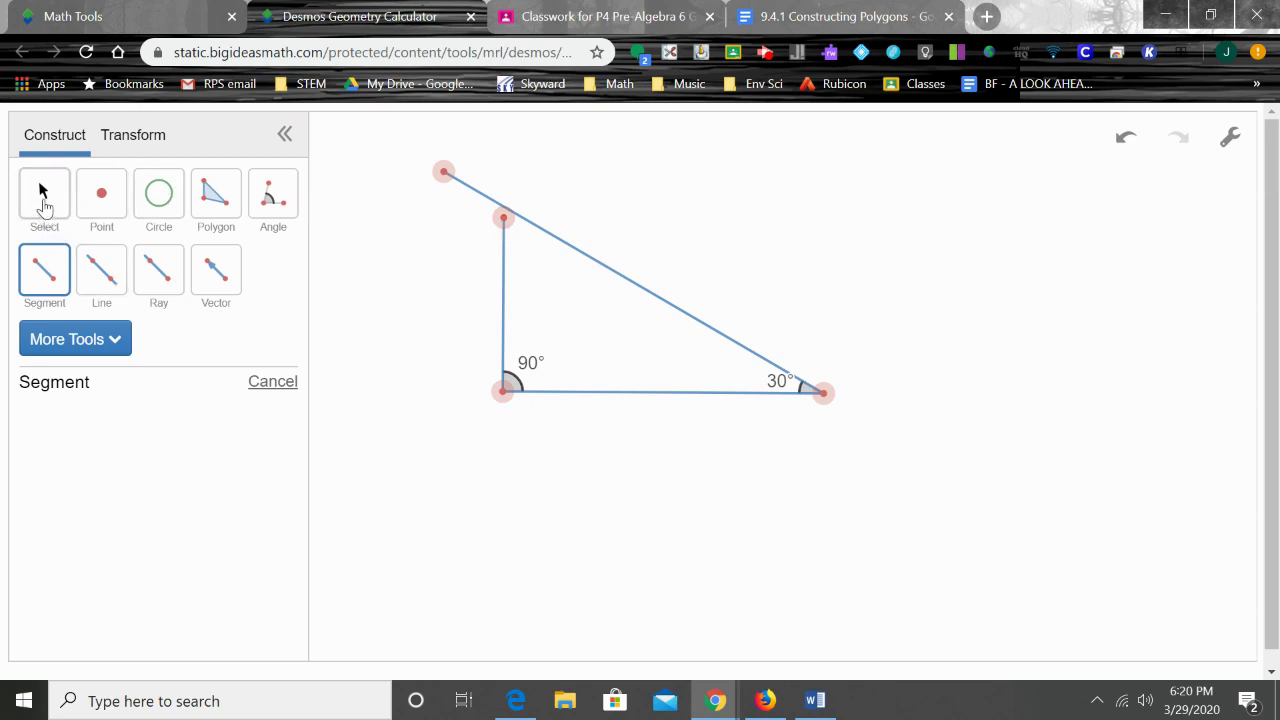
pyautogui.click(44, 207)
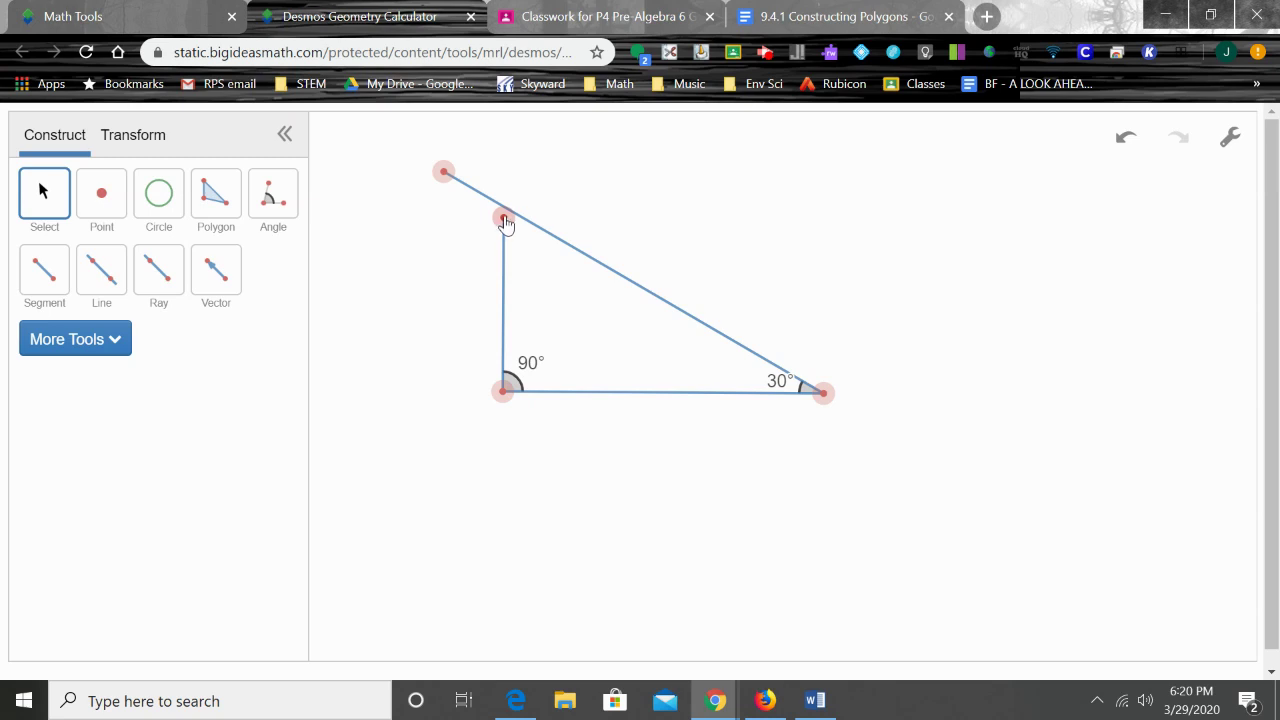
pyautogui.moveTo(505, 218); pyautogui.dragTo(507, 131)
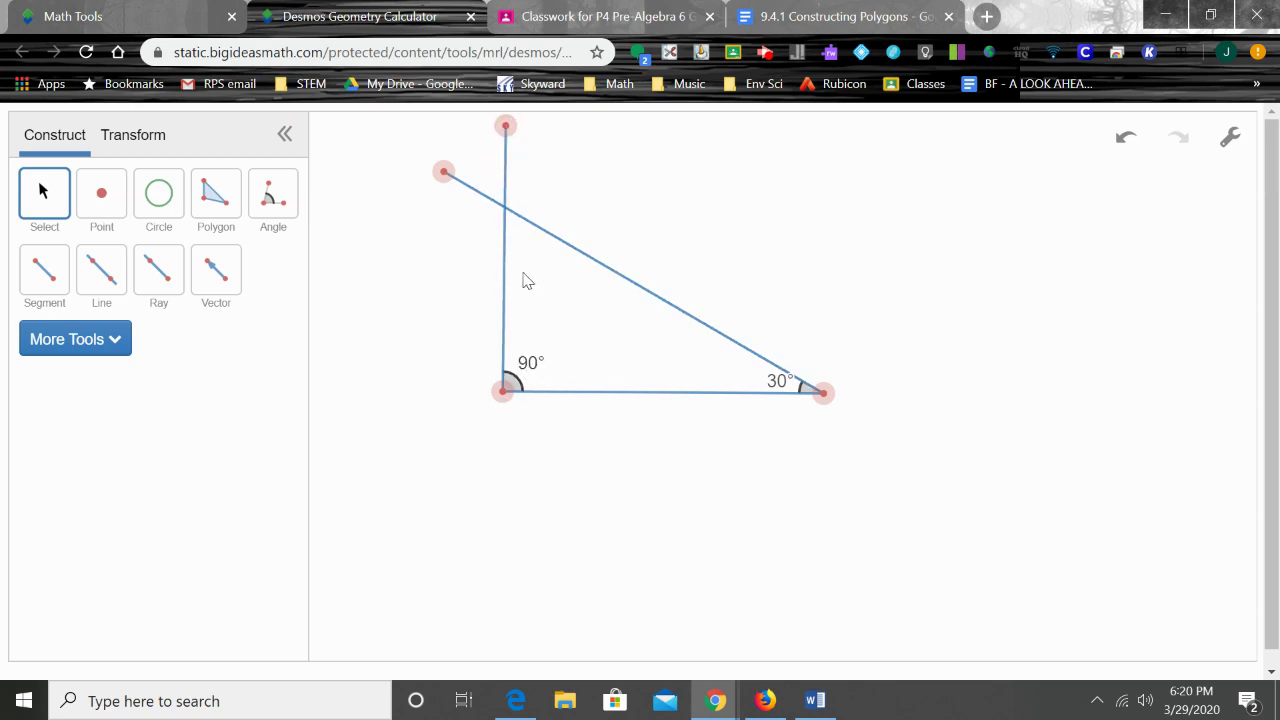
# Step: Measure the 60° angle where the slanted segment crosses the vertical leg
pyautogui.click(281, 211)
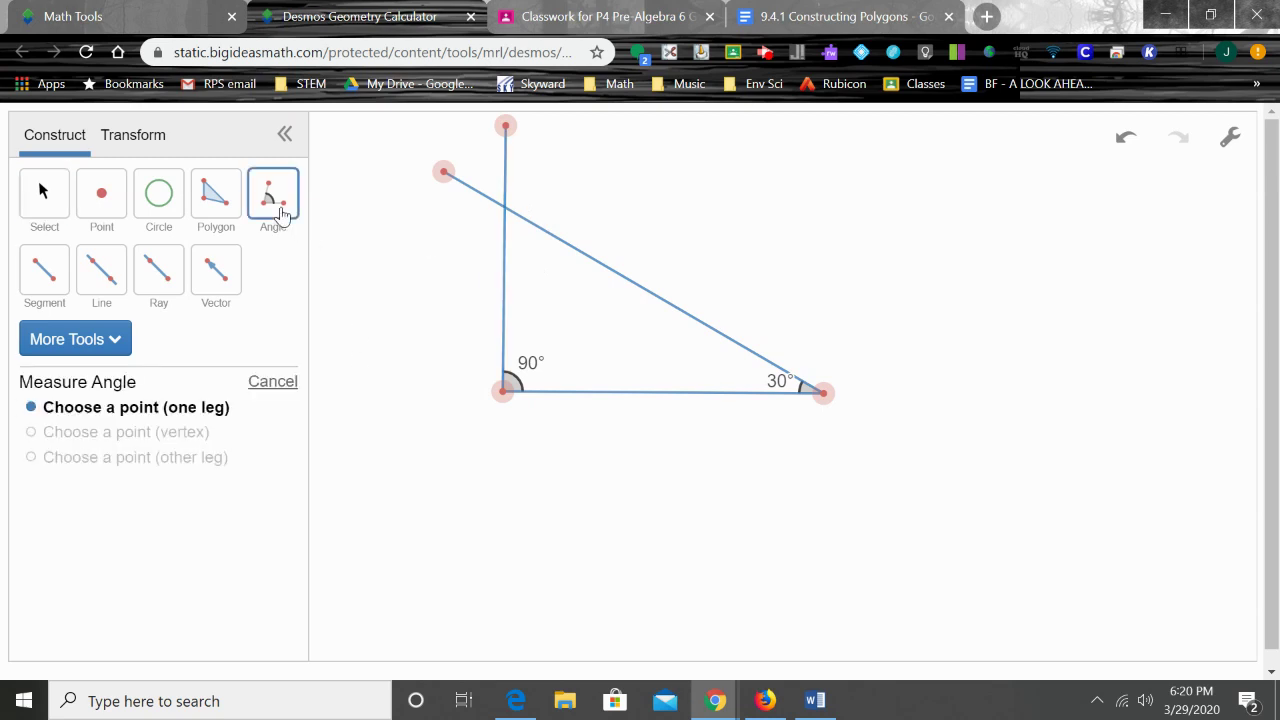
pyautogui.click(504, 392)
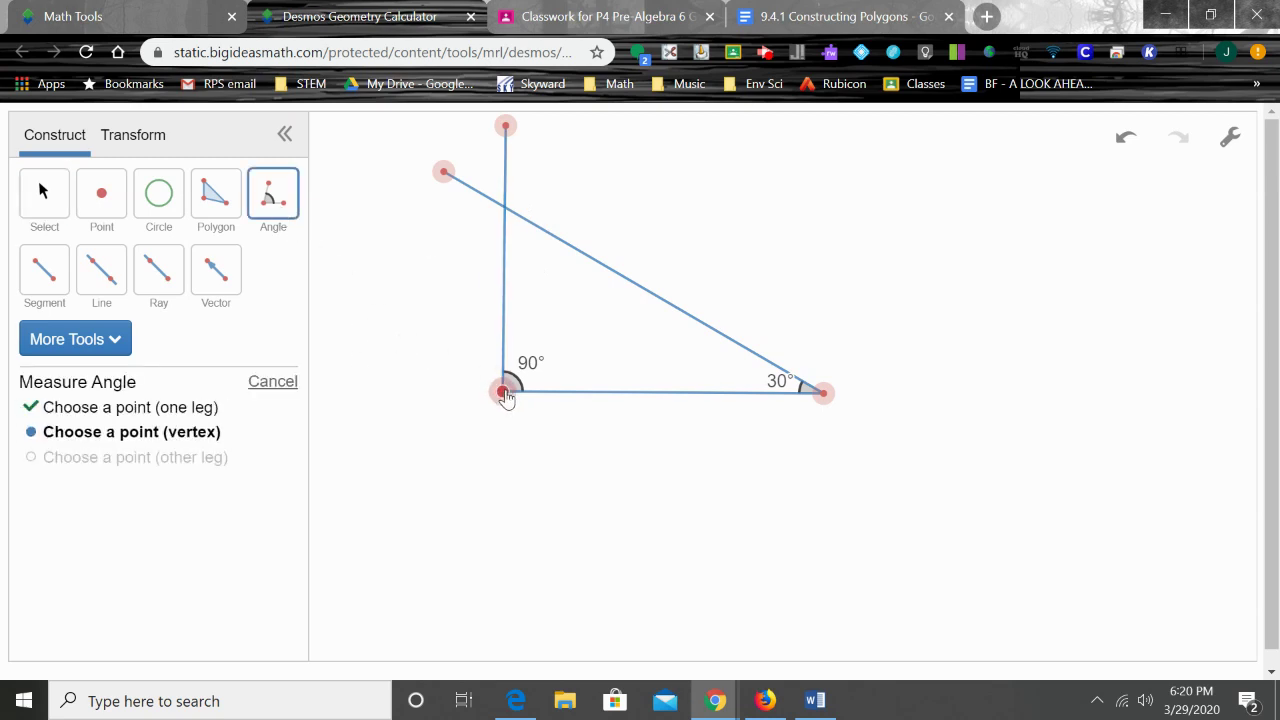
pyautogui.click(507, 212)
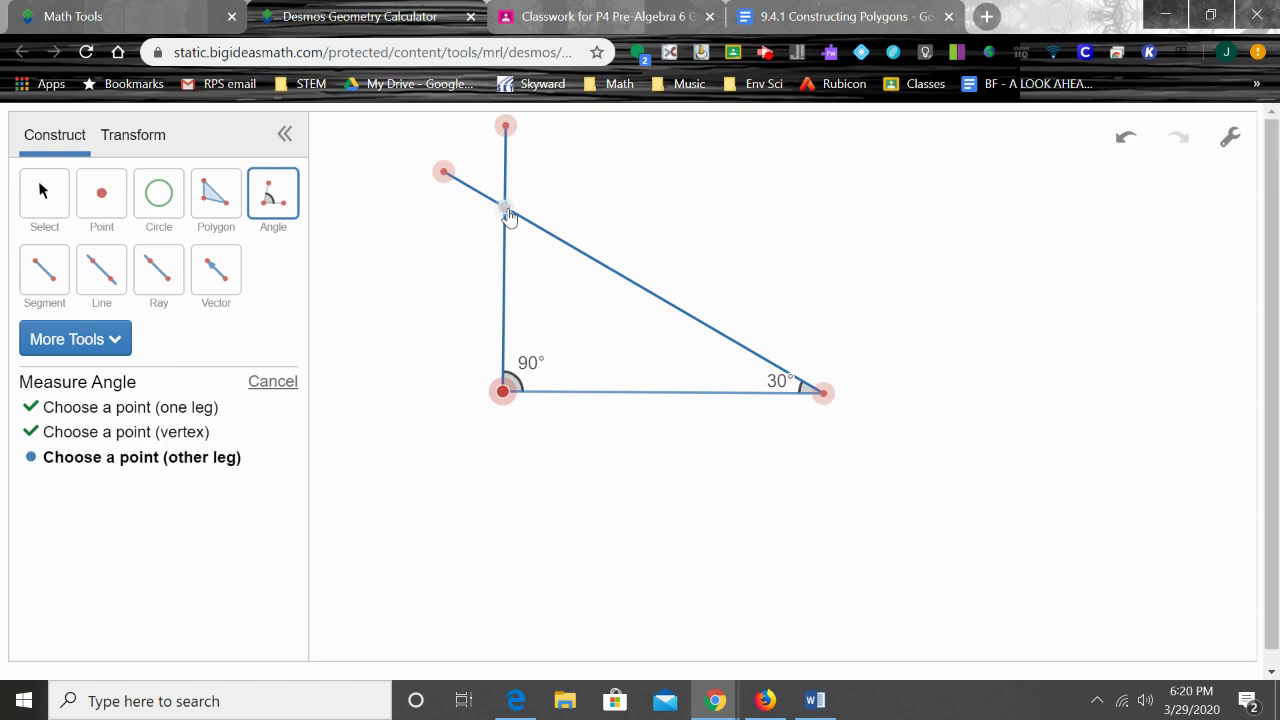
pyautogui.click(824, 394)
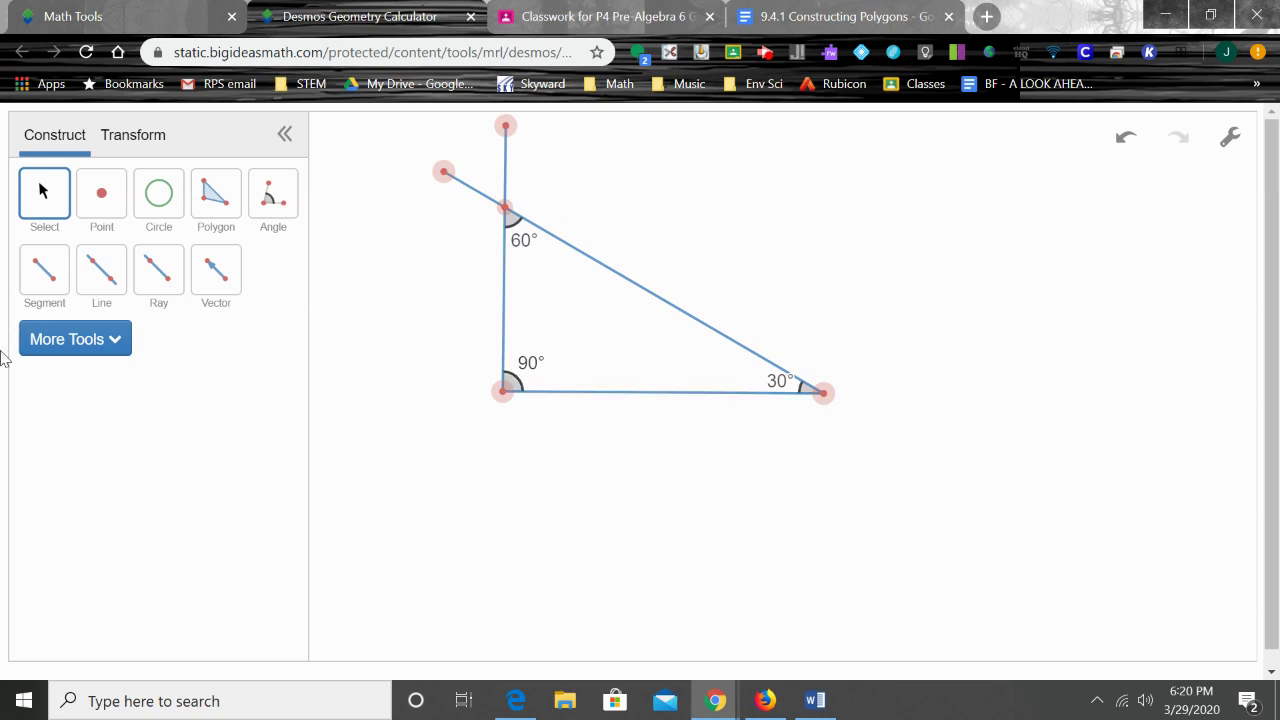
pyautogui.click(210, 192)
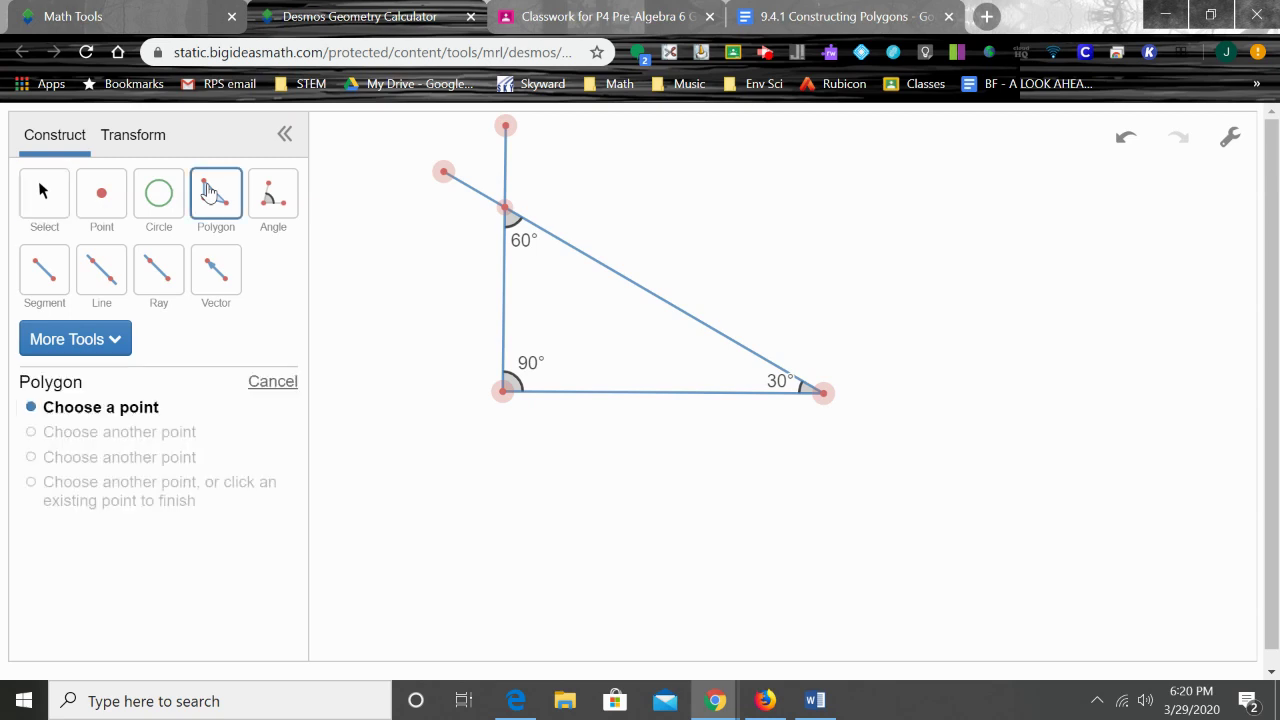
pyautogui.click(922, 237)
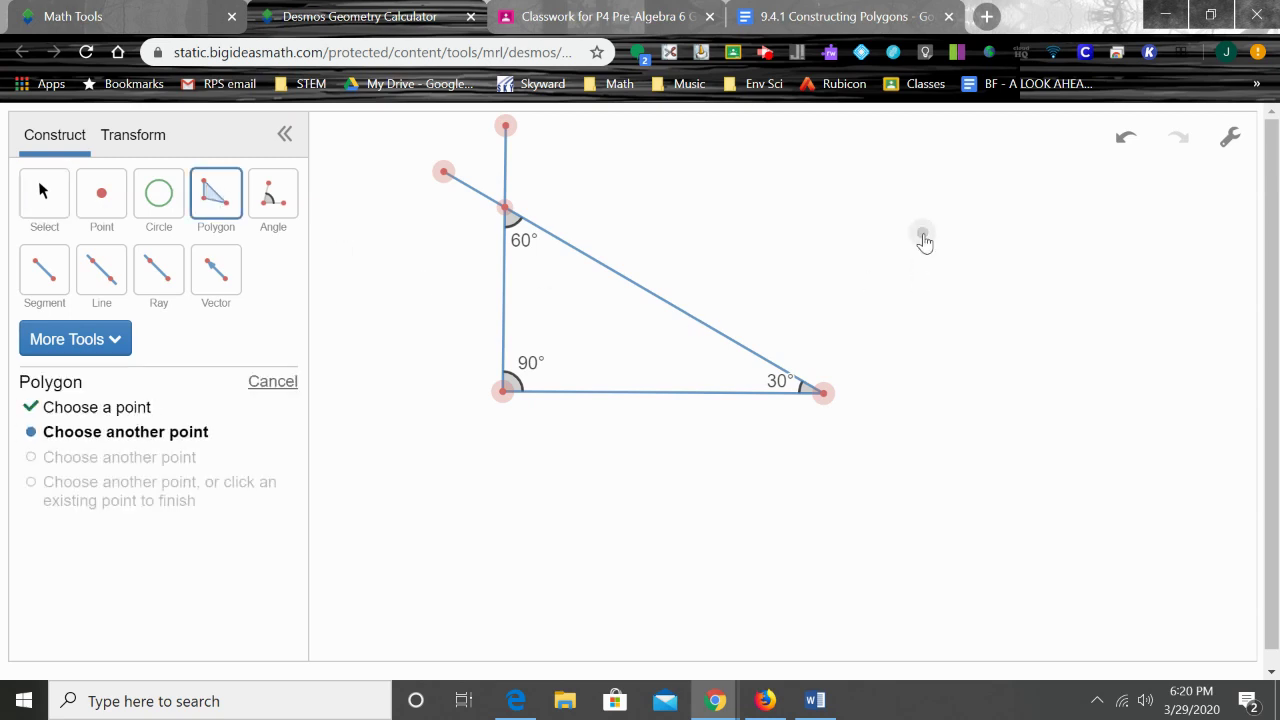
pyautogui.click(926, 386)
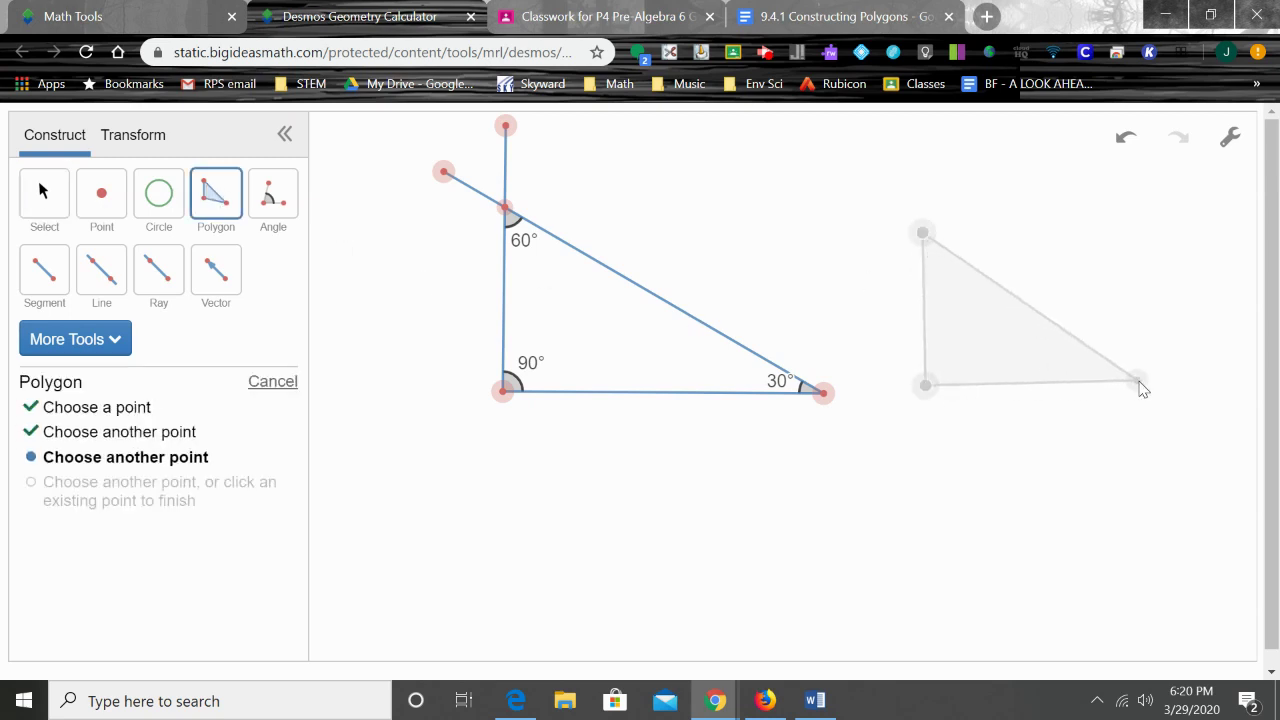
pyautogui.click(1138, 381)
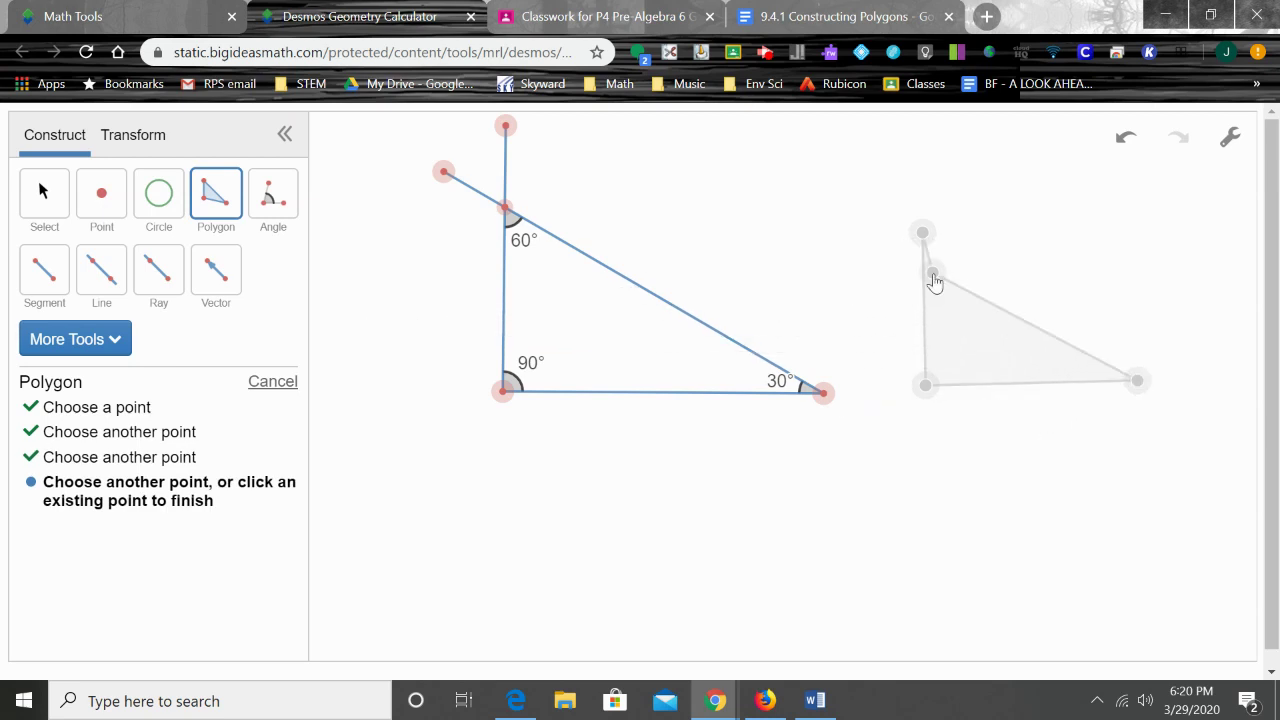
pyautogui.click(933, 276)
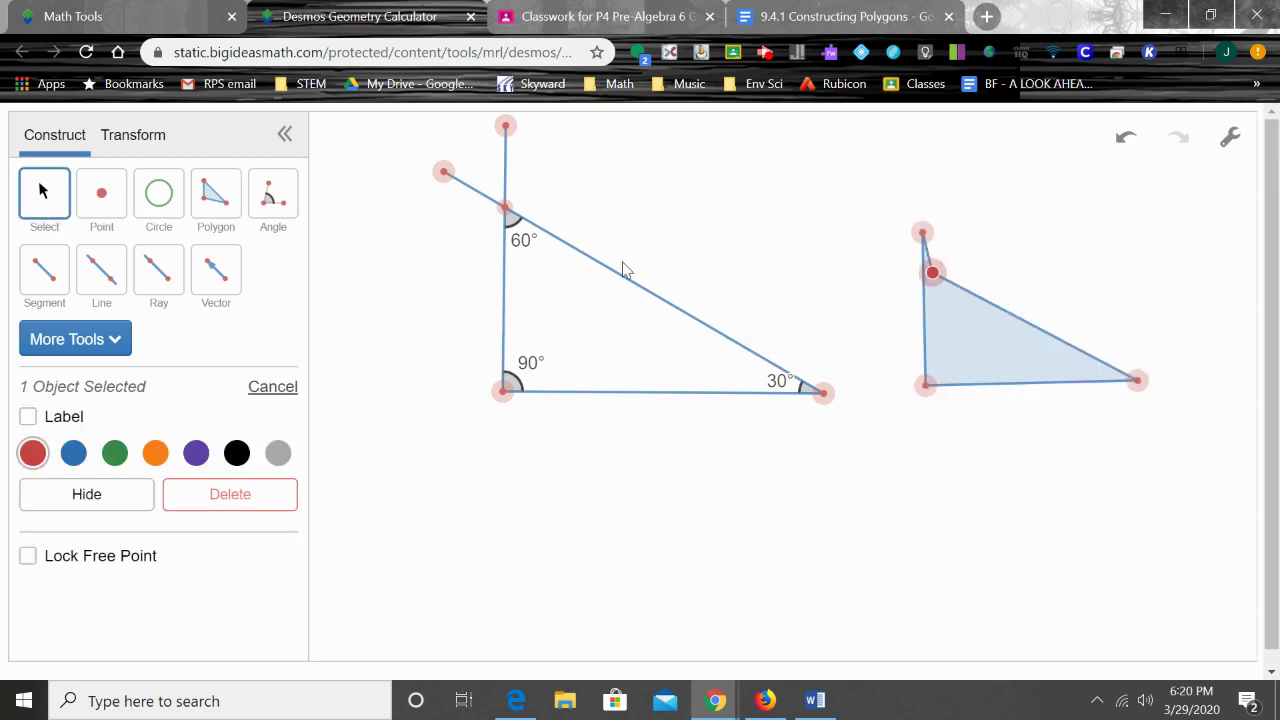
pyautogui.click(1168, 458)
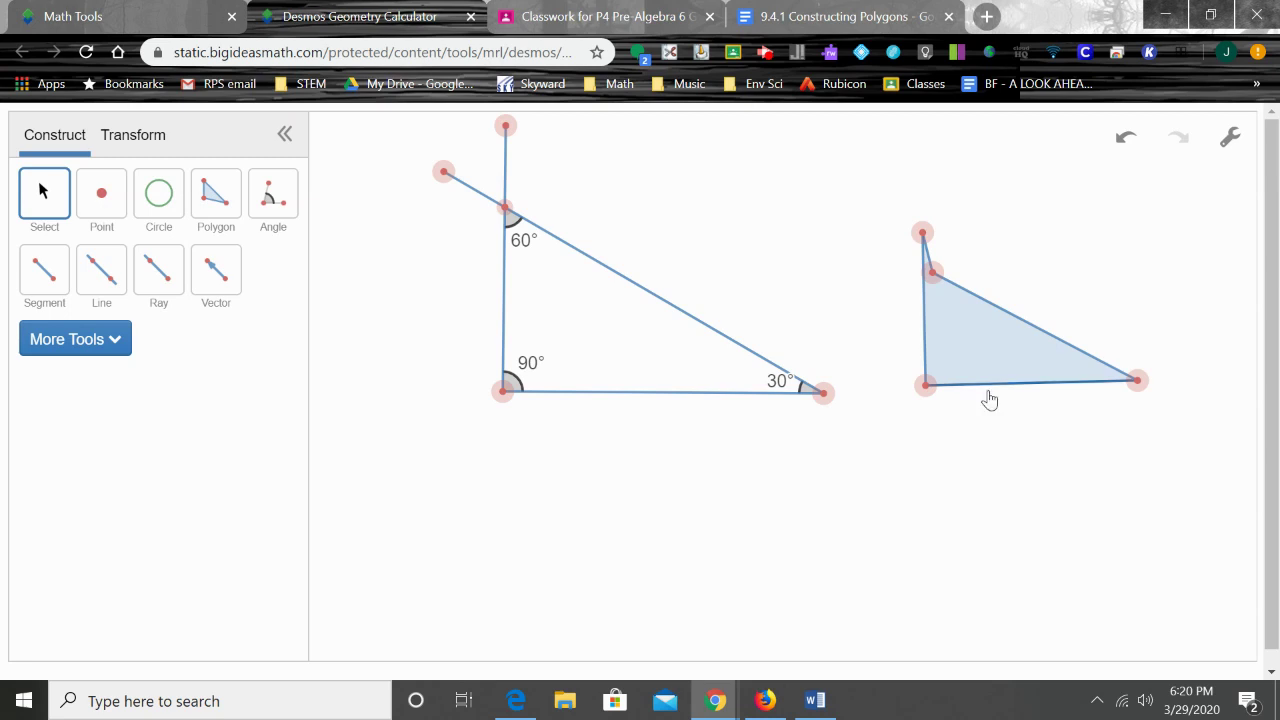
pyautogui.click(954, 323)
pyautogui.press('Delete')
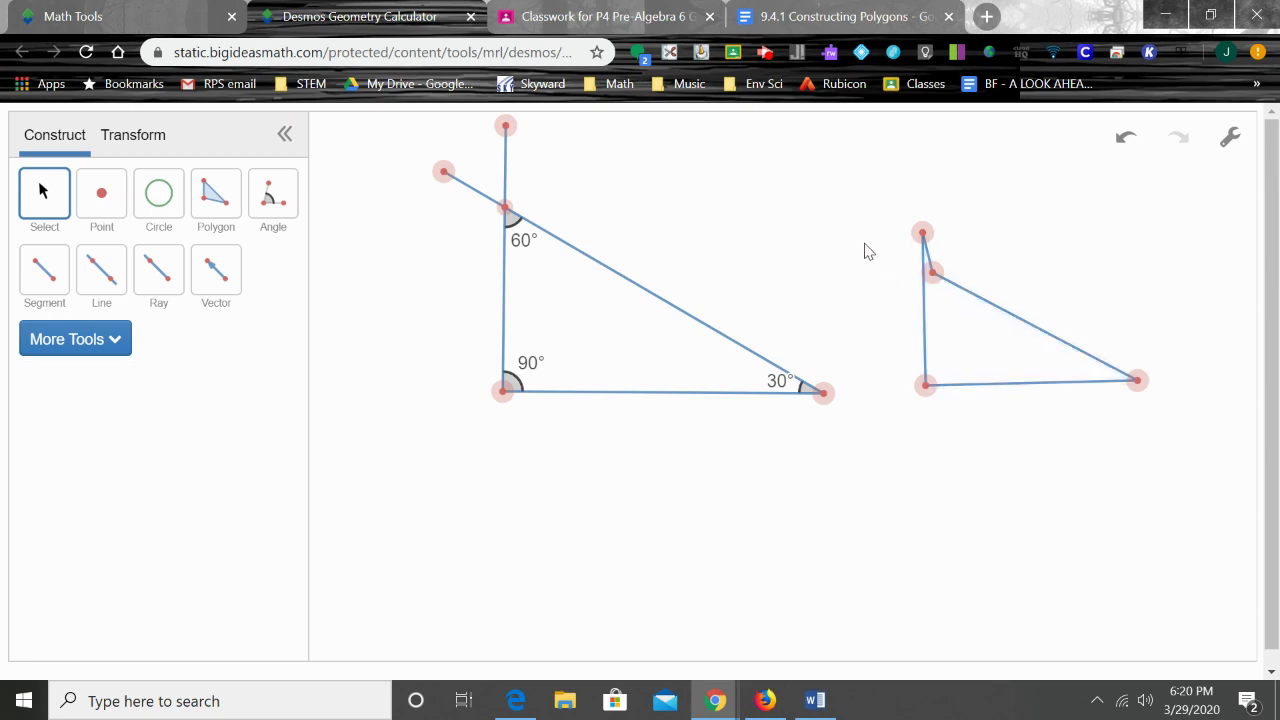
pyautogui.moveTo(863, 222); pyautogui.dragTo(1194, 466)
pyautogui.press('Delete')
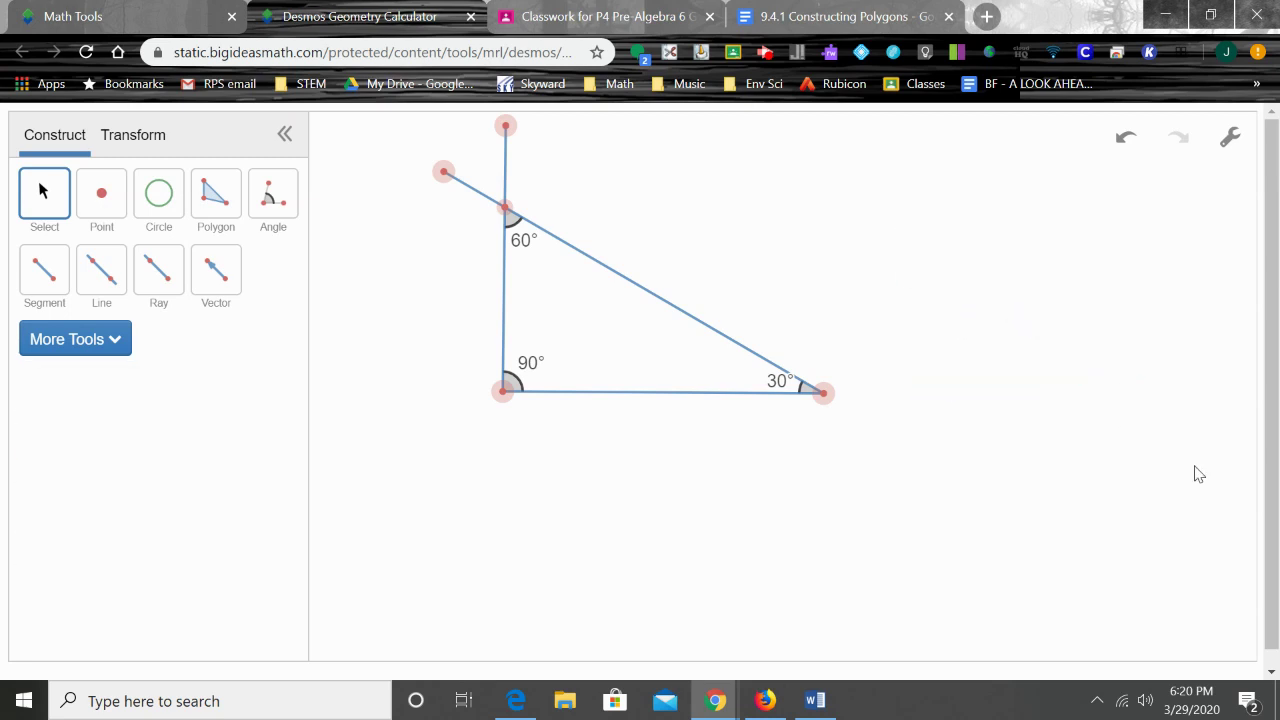
# Step: Measure a second 90° angle at upper right with the vertex straight below the first point
pyautogui.click(271, 194)
pyautogui.click(961, 208)
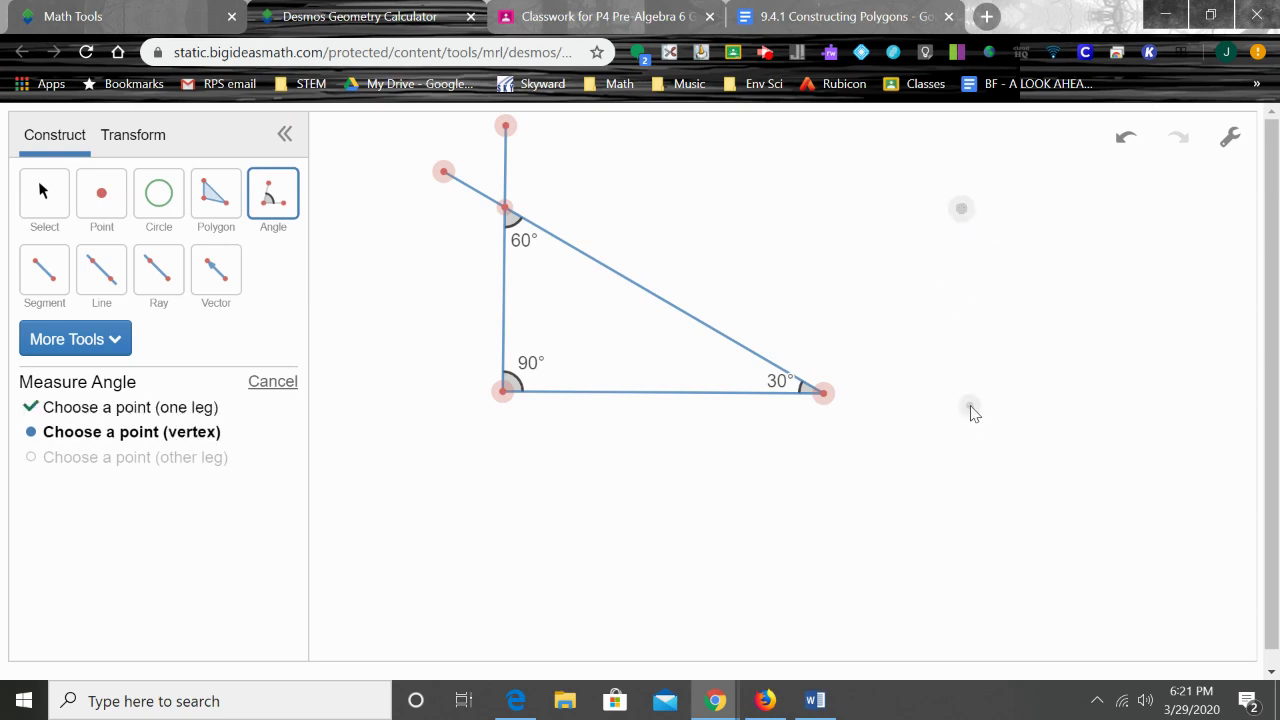
pyautogui.click(969, 404)
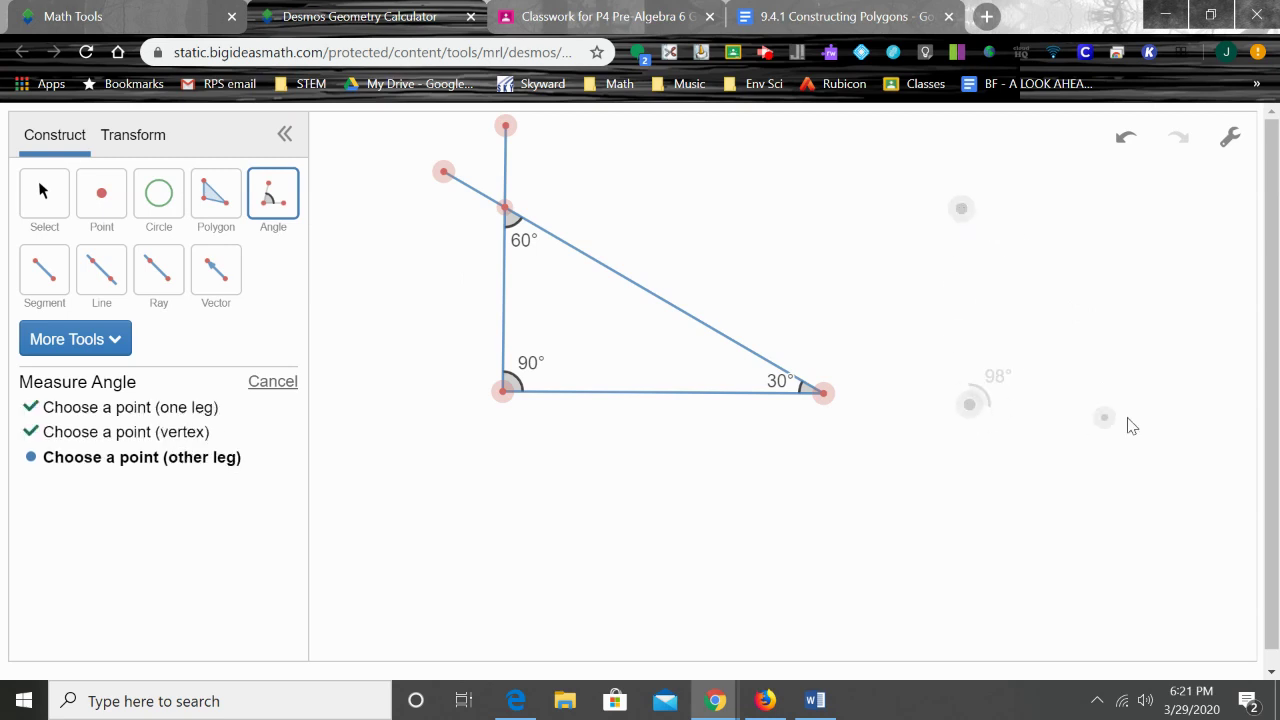
pyautogui.click(1185, 400)
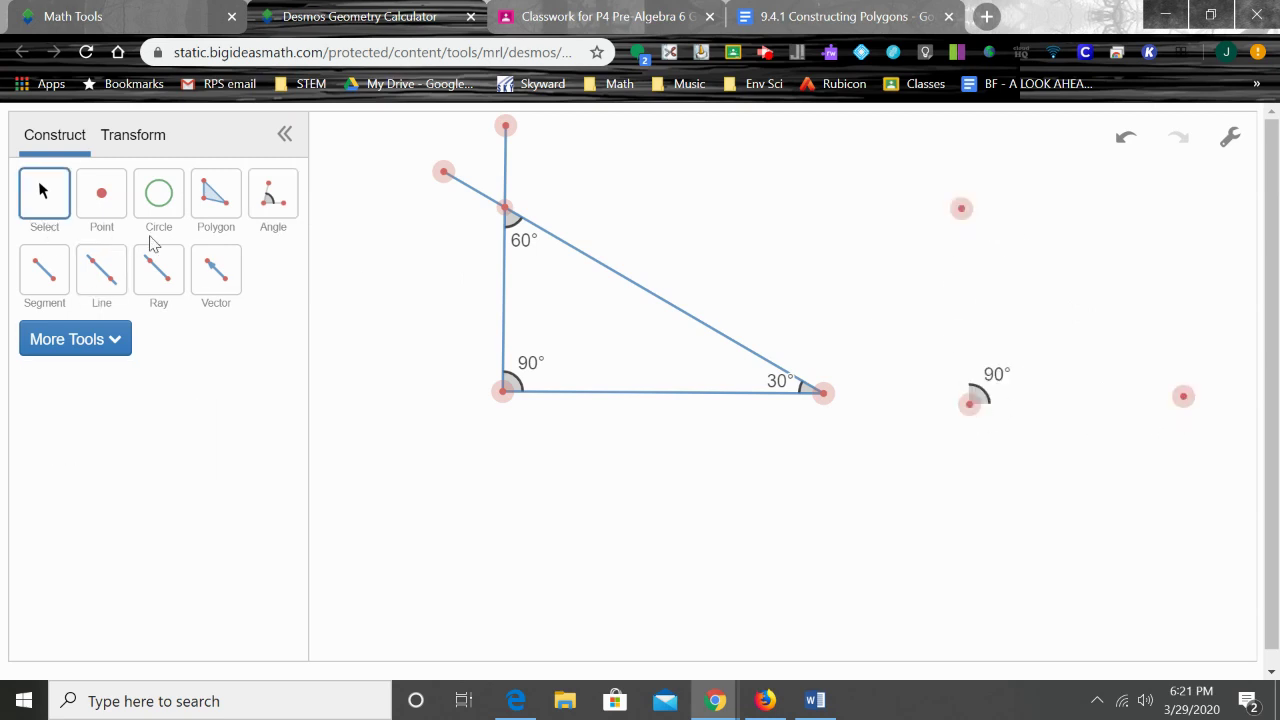
# Step: Draw the vertical and horizontal legs of the second 90° angle
pyautogui.click(54, 273)
pyautogui.click(961, 208)
pyautogui.click(969, 404)
pyautogui.click(969, 404)
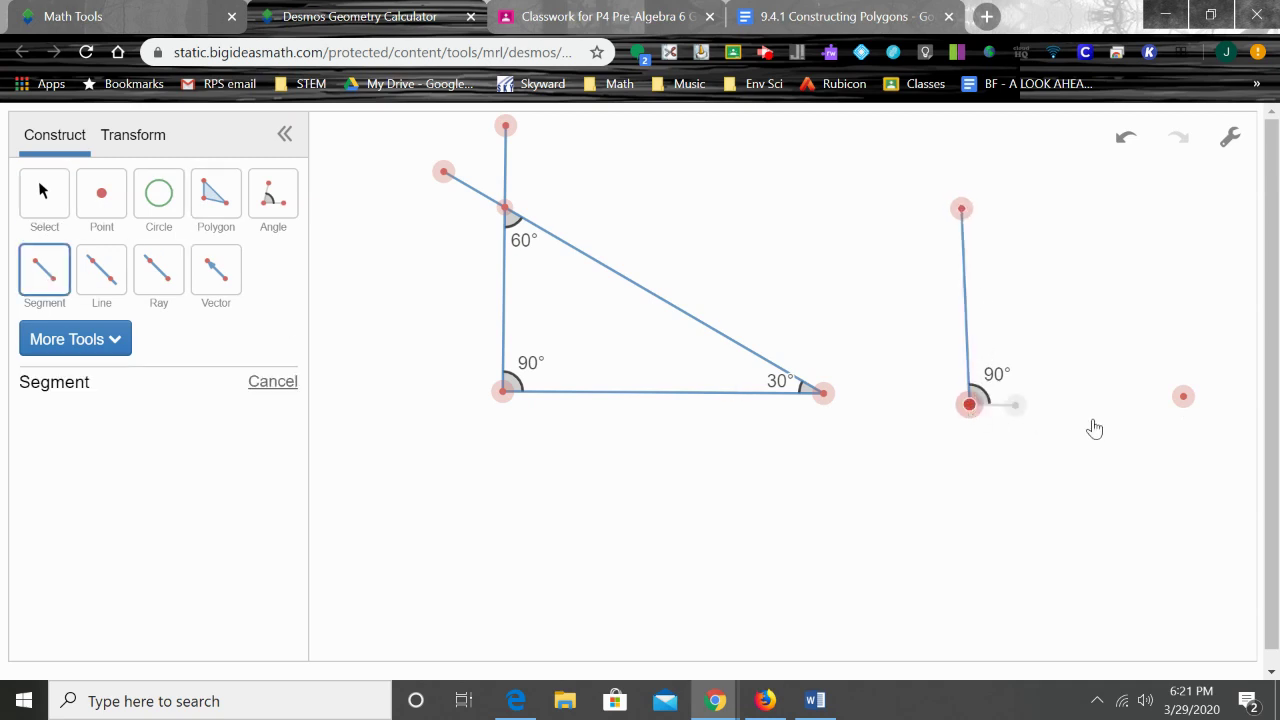
pyautogui.click(1183, 397)
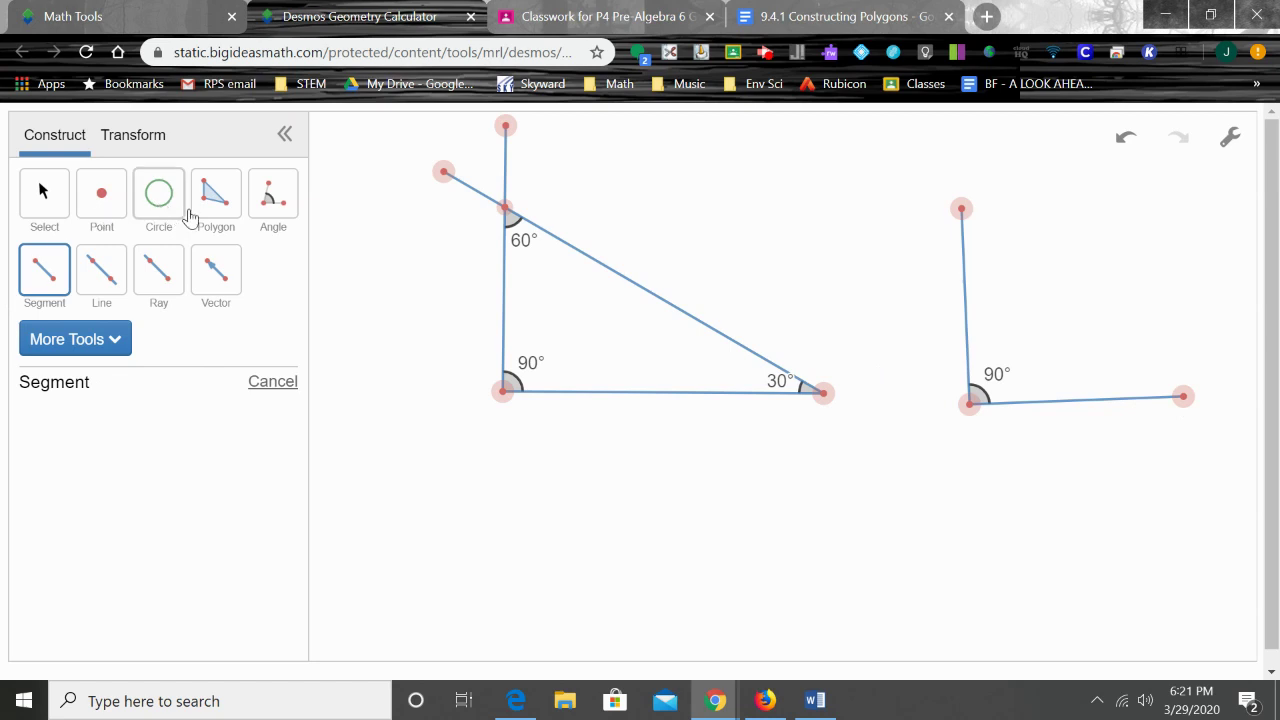
# Step: Measure a 45° angle at the horizontal leg's right end toward an upper-left point
pyautogui.click(281, 216)
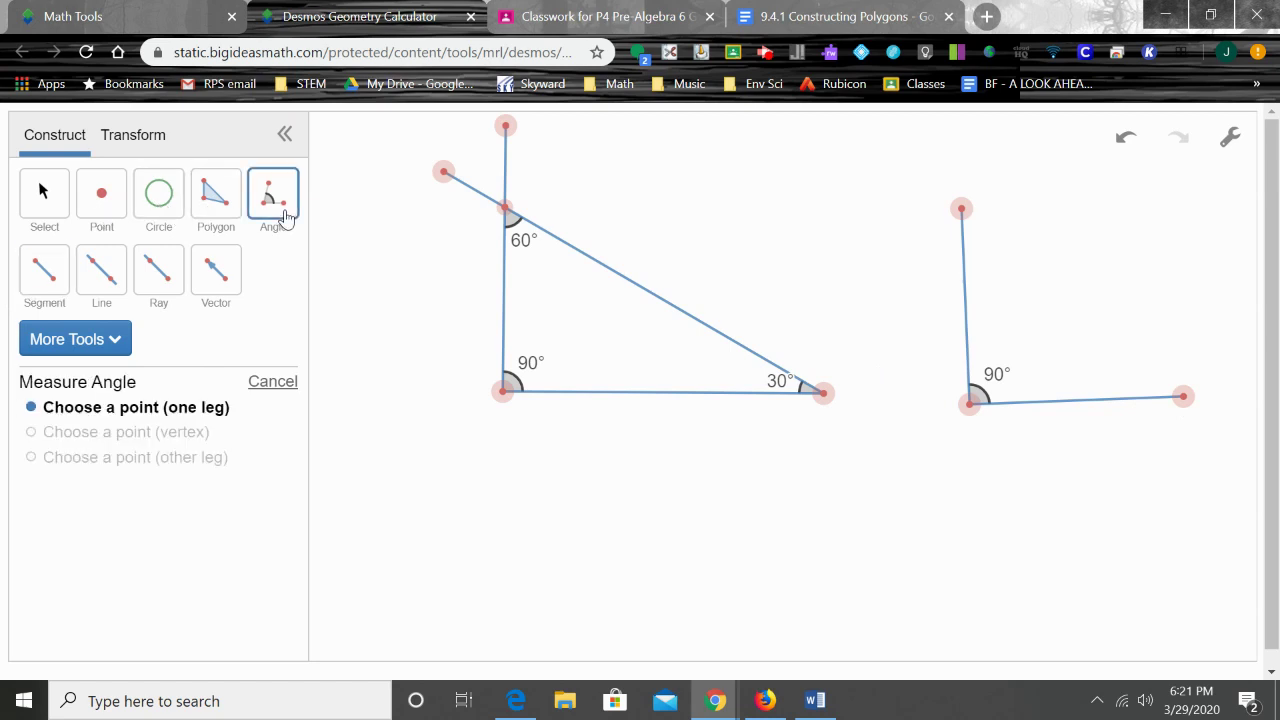
pyautogui.click(970, 405)
pyautogui.click(1183, 397)
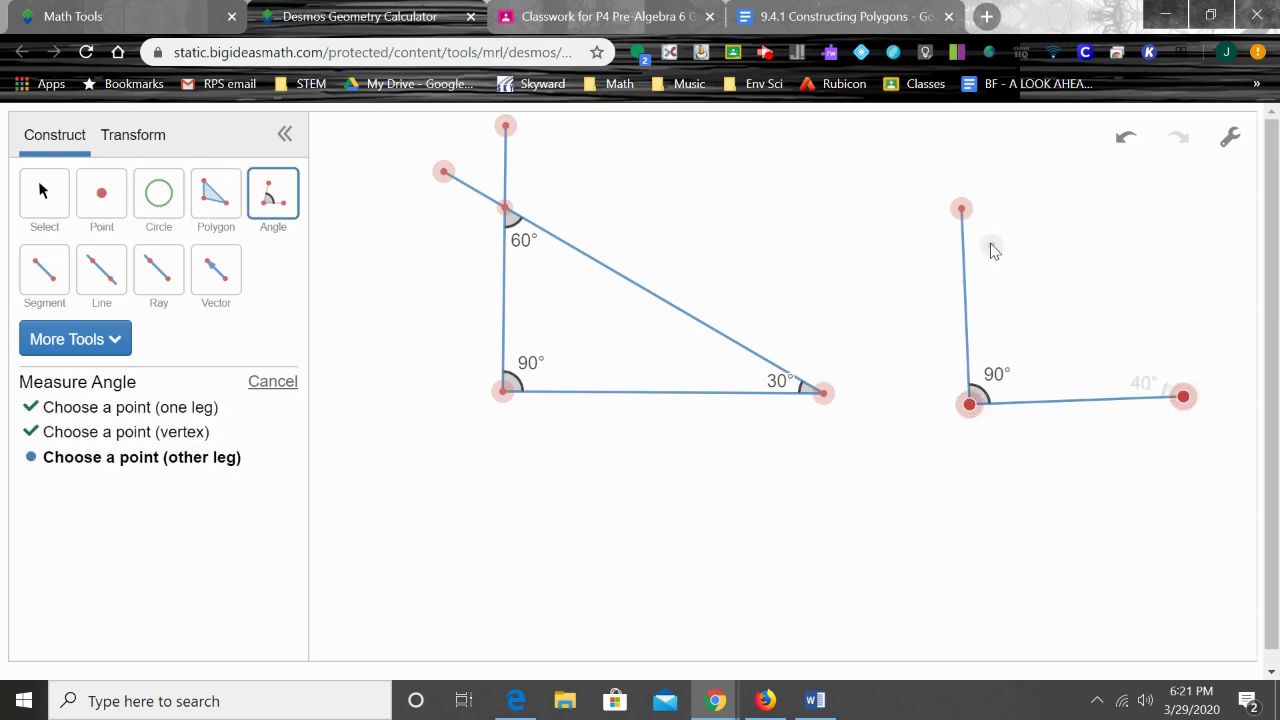
pyautogui.click(942, 173)
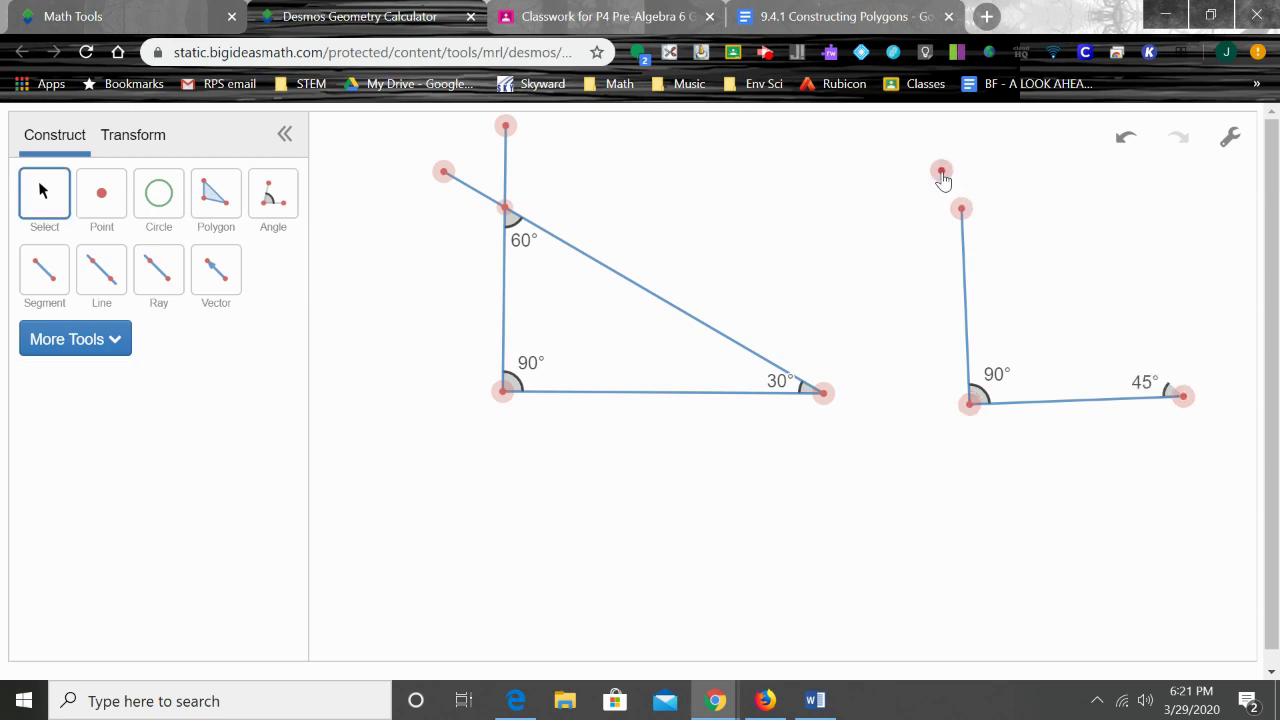
# Step: Draw the hypotenuse to the 45° vertex and lengthen the vertical leg past it
pyautogui.click(44, 271)
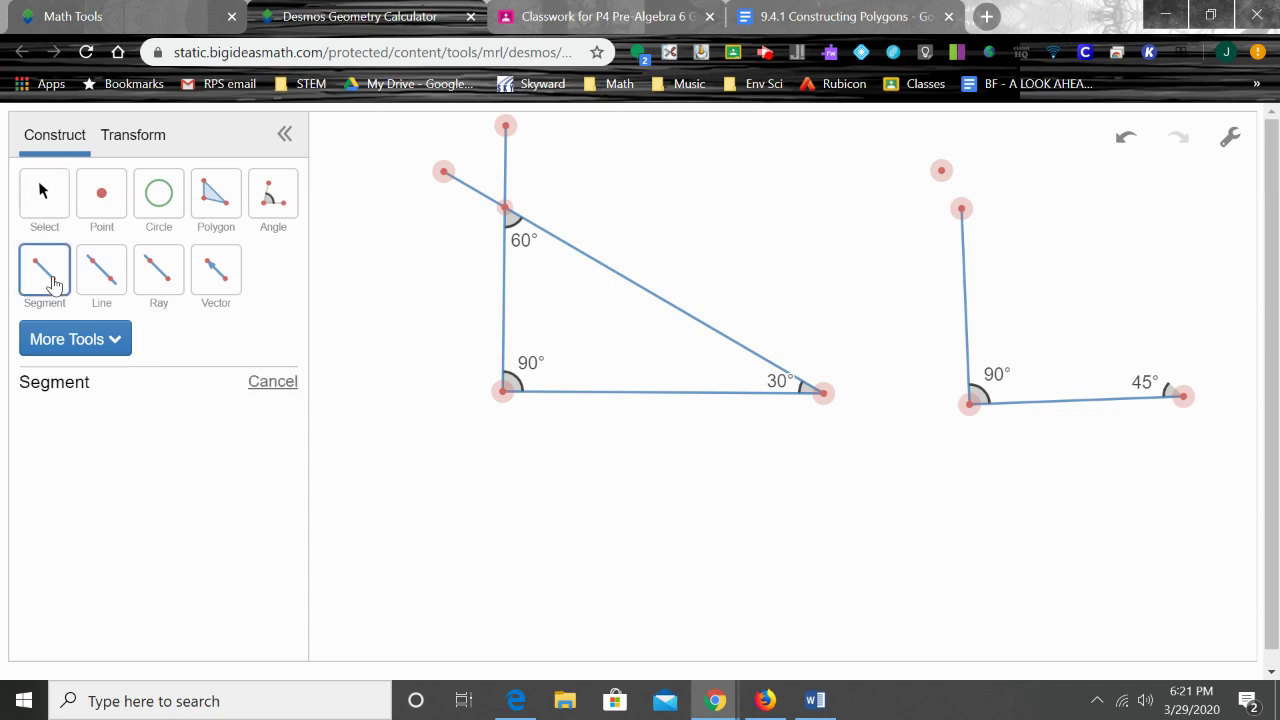
pyautogui.click(941, 171)
pyautogui.click(1185, 394)
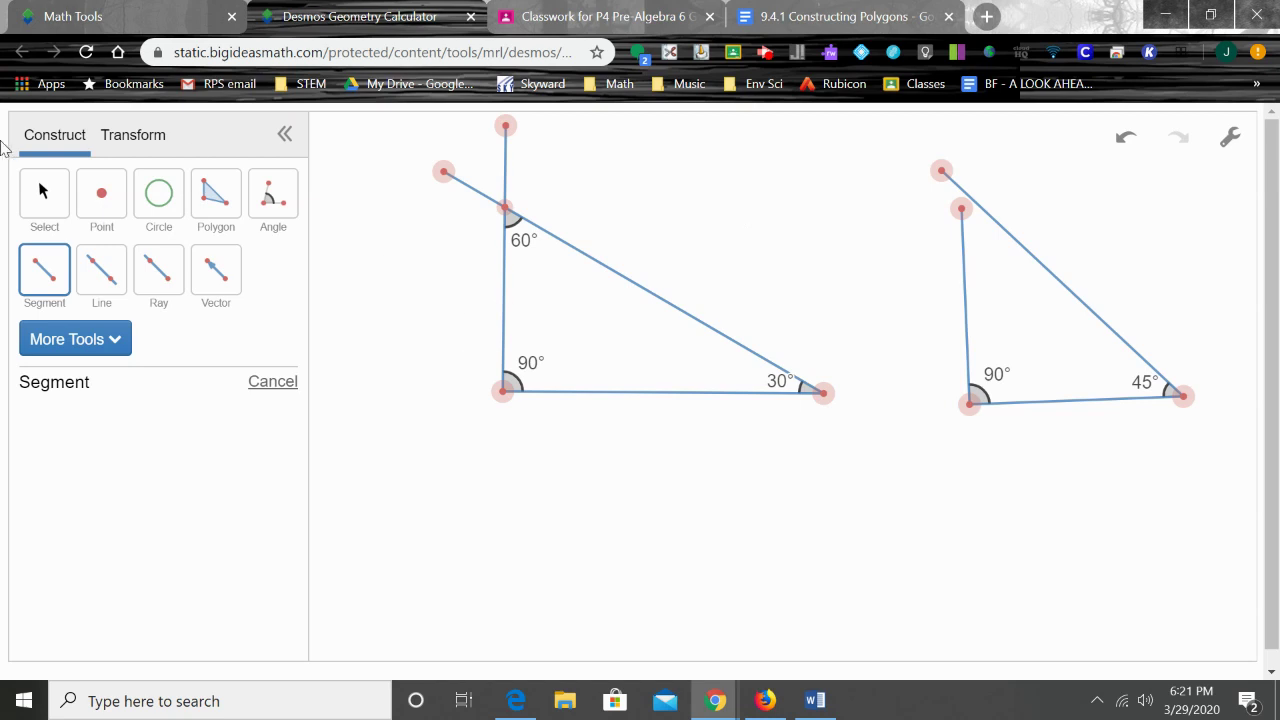
pyautogui.click(44, 192)
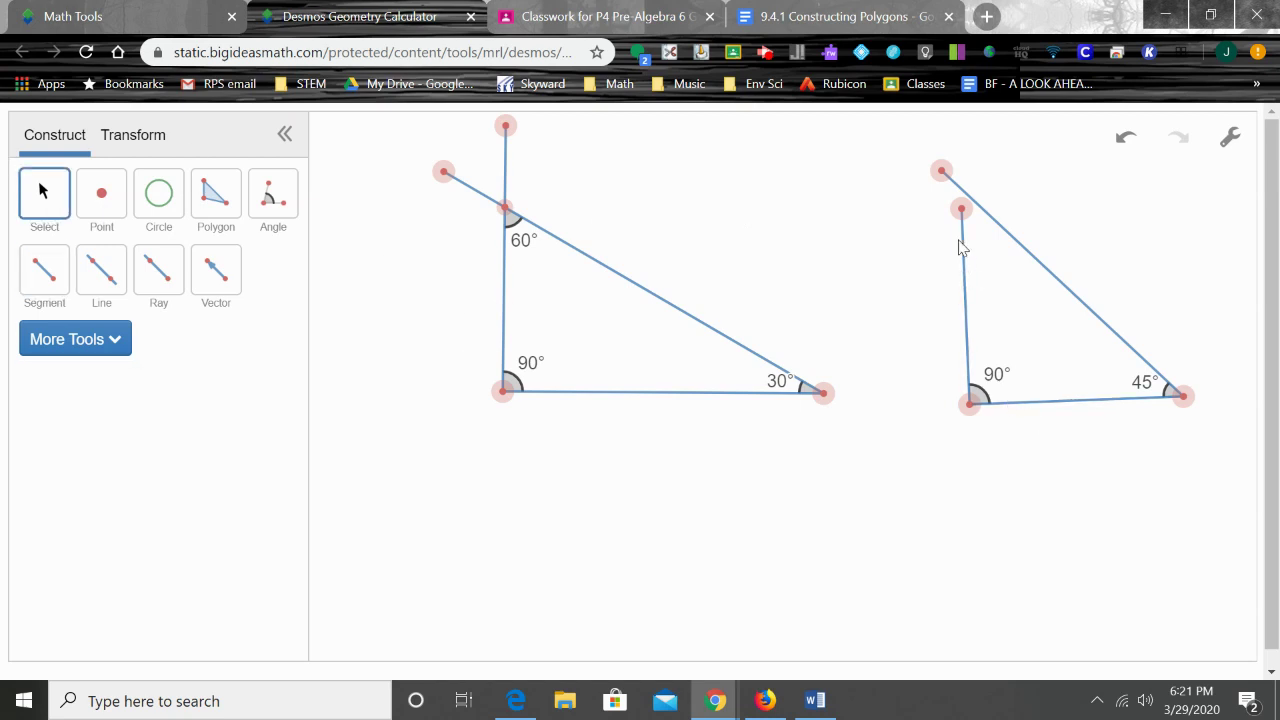
pyautogui.moveTo(958, 209); pyautogui.dragTo(960, 147)
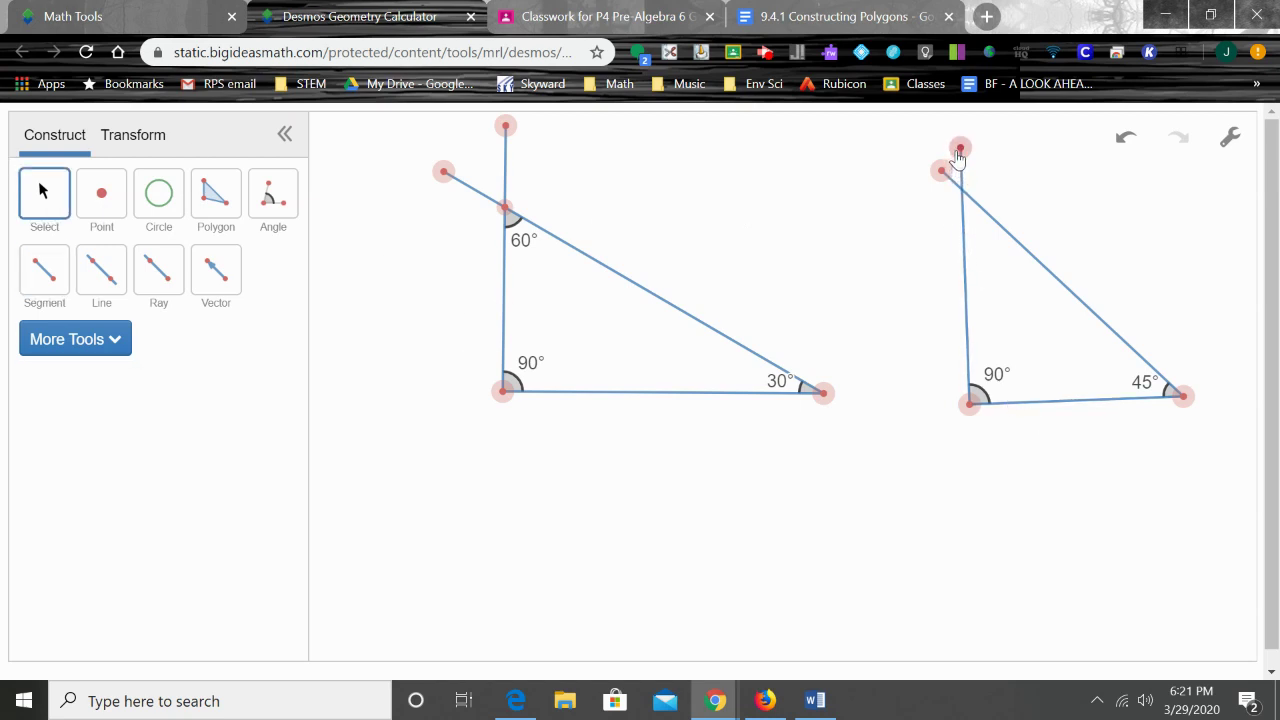
# Step: Measure the 45° angle at the top crossing of the hypotenuse and vertical leg
pyautogui.click(283, 215)
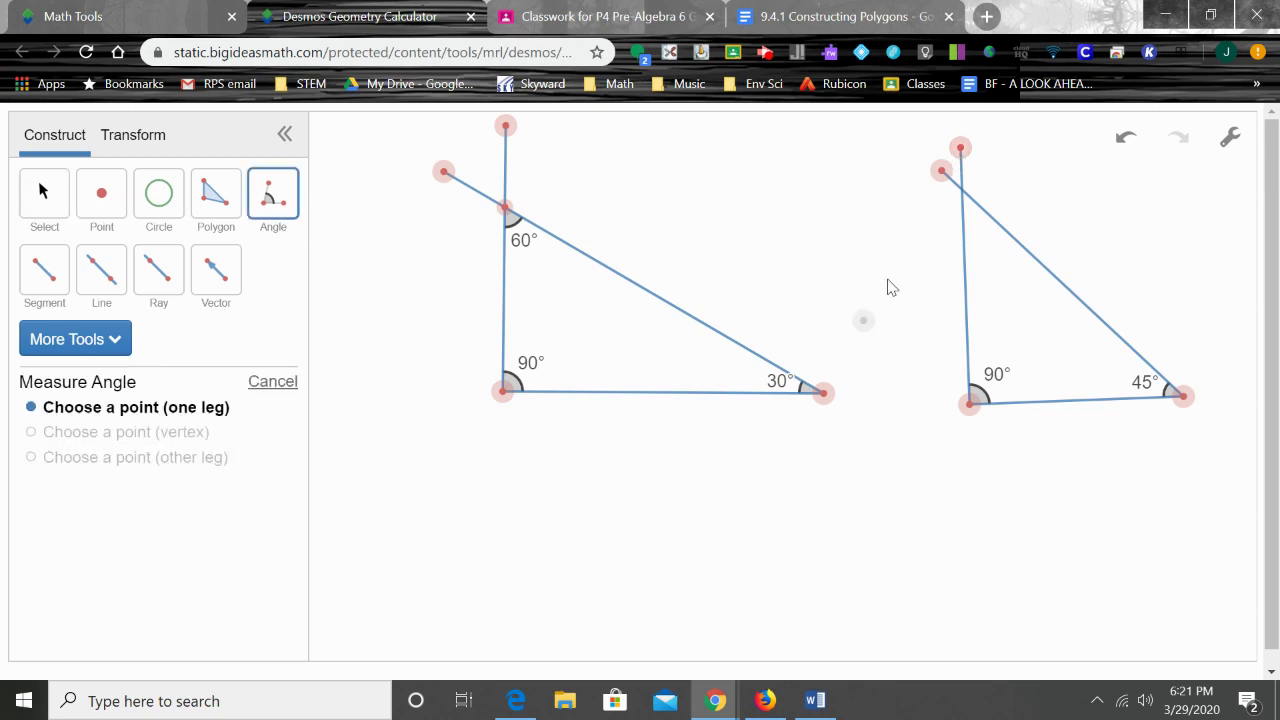
pyautogui.click(969, 404)
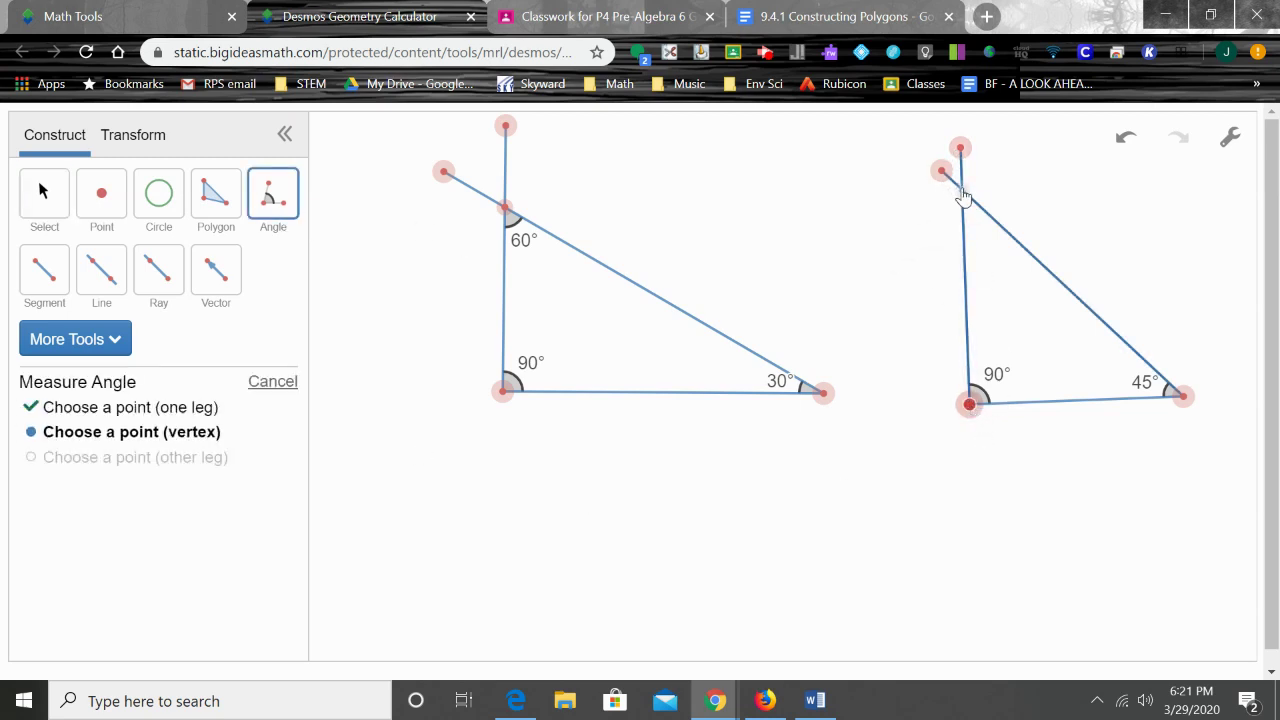
pyautogui.click(962, 192)
pyautogui.click(1183, 397)
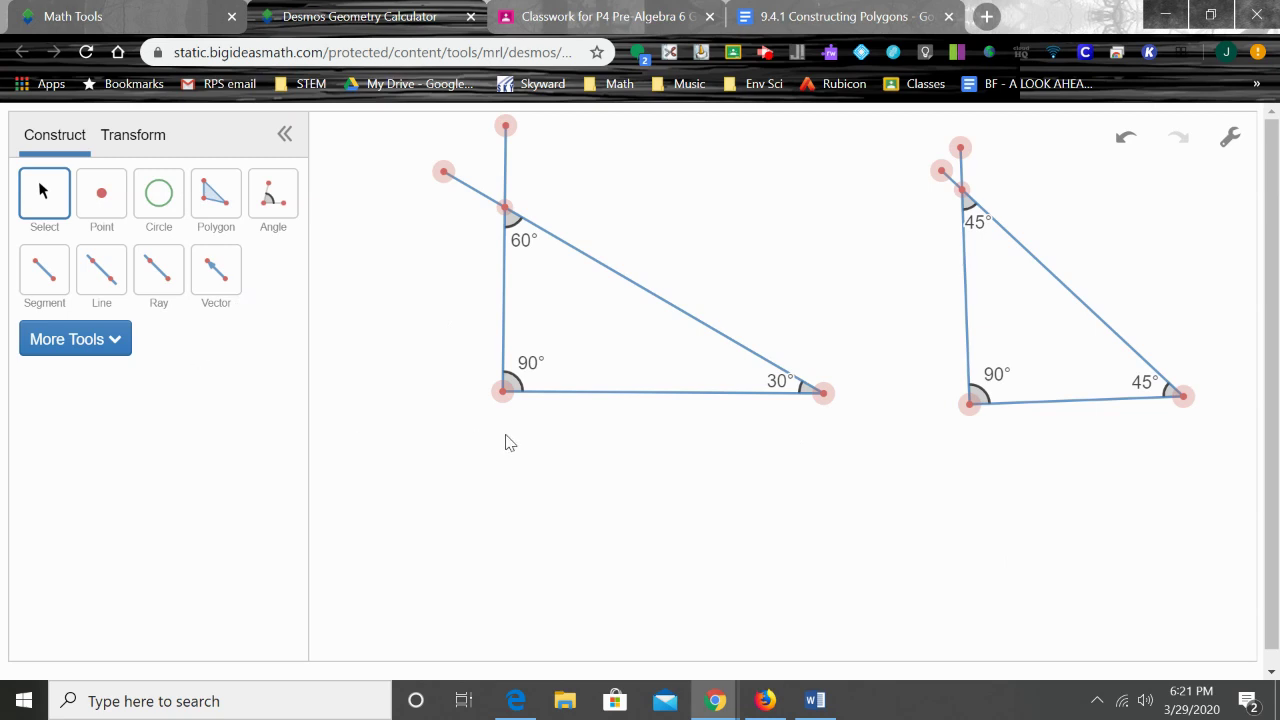
# Step: Open a fresh Desmos Geometry Tool canvas from the Big Ideas Math tools page
pyautogui.scroll(-1, 509, 442)
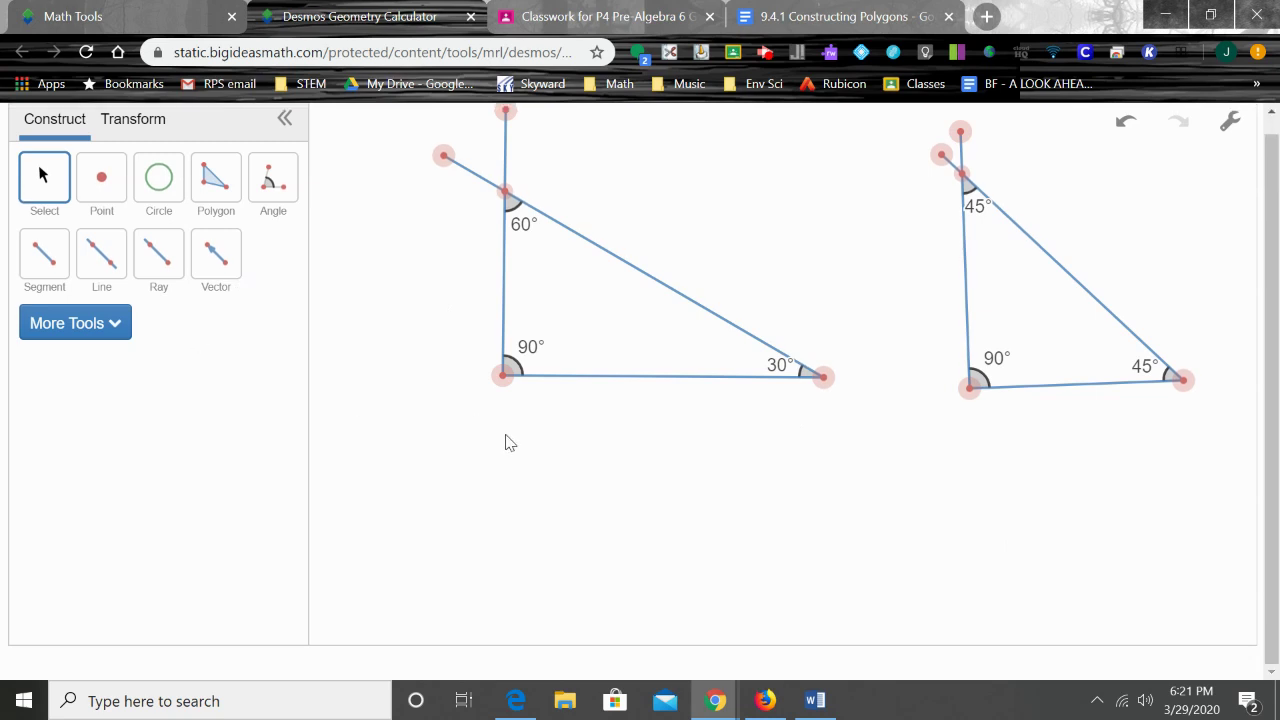
pyautogui.click(277, 195)
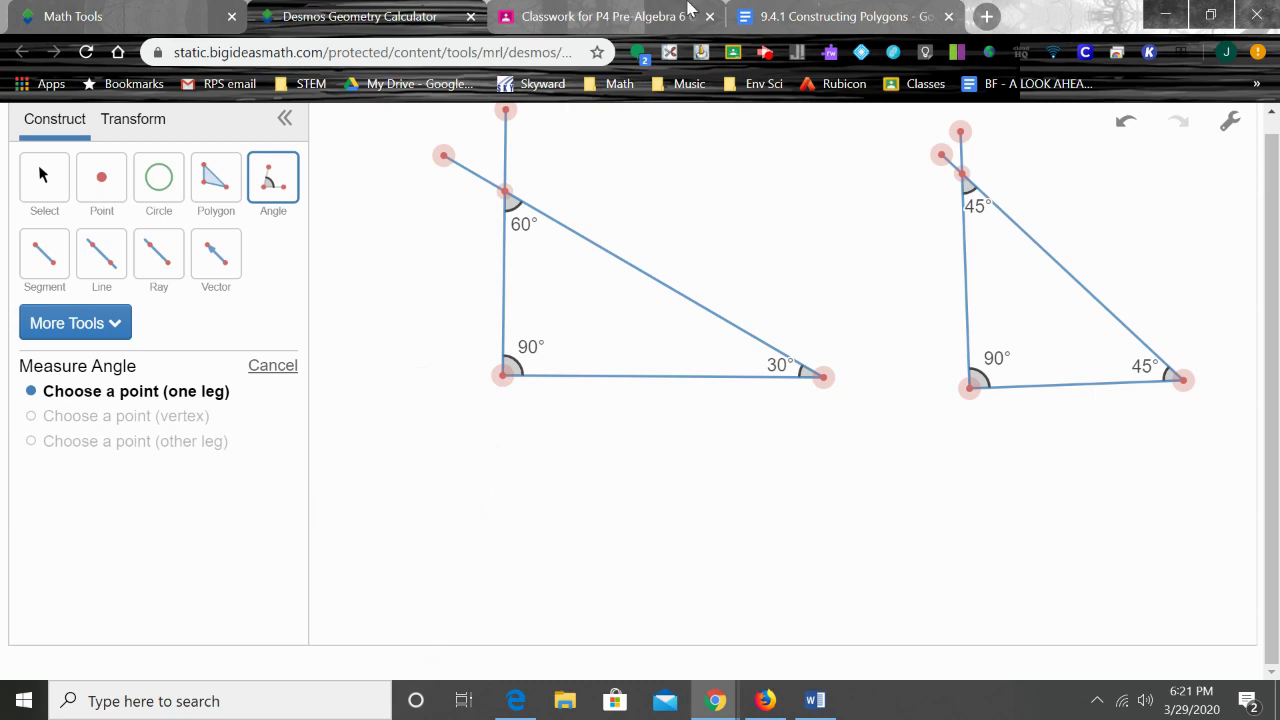
pyautogui.click(75, 16)
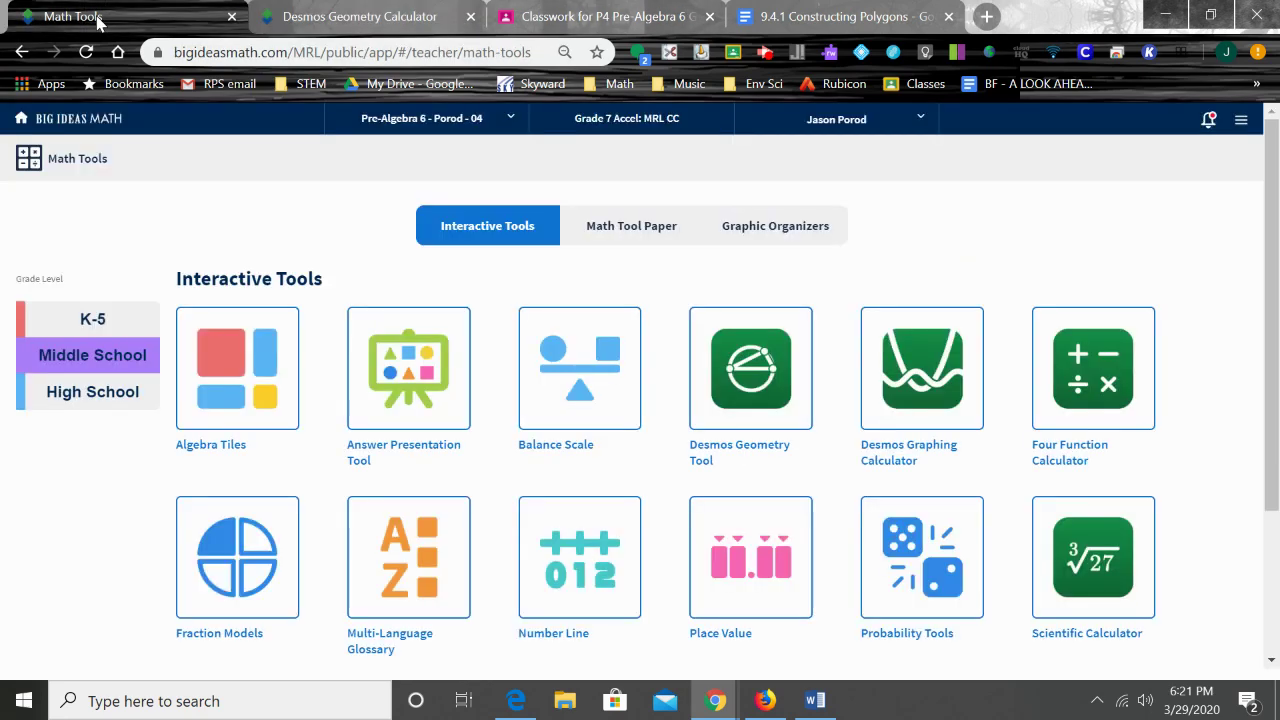
pyautogui.click(710, 395)
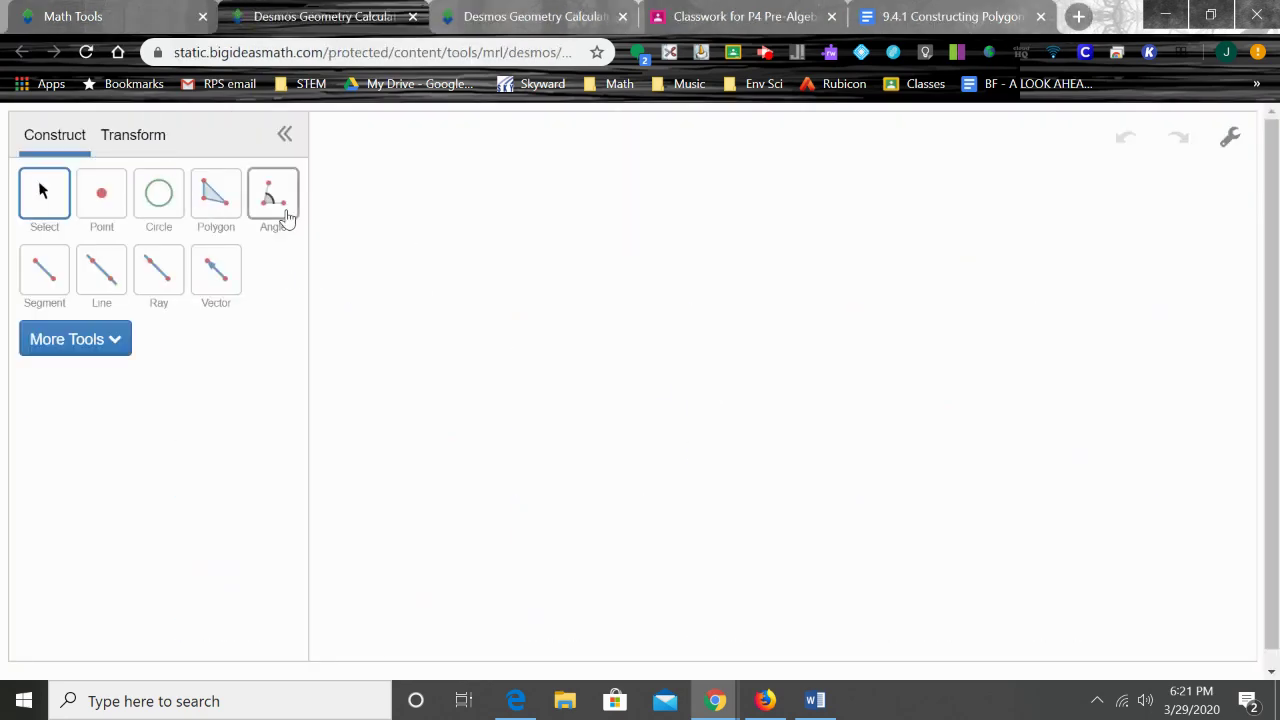
# Step: Measure an 80° angle with the vertex below the first point and a right-hand leg point
pyautogui.click(273, 194)
pyautogui.click(488, 284)
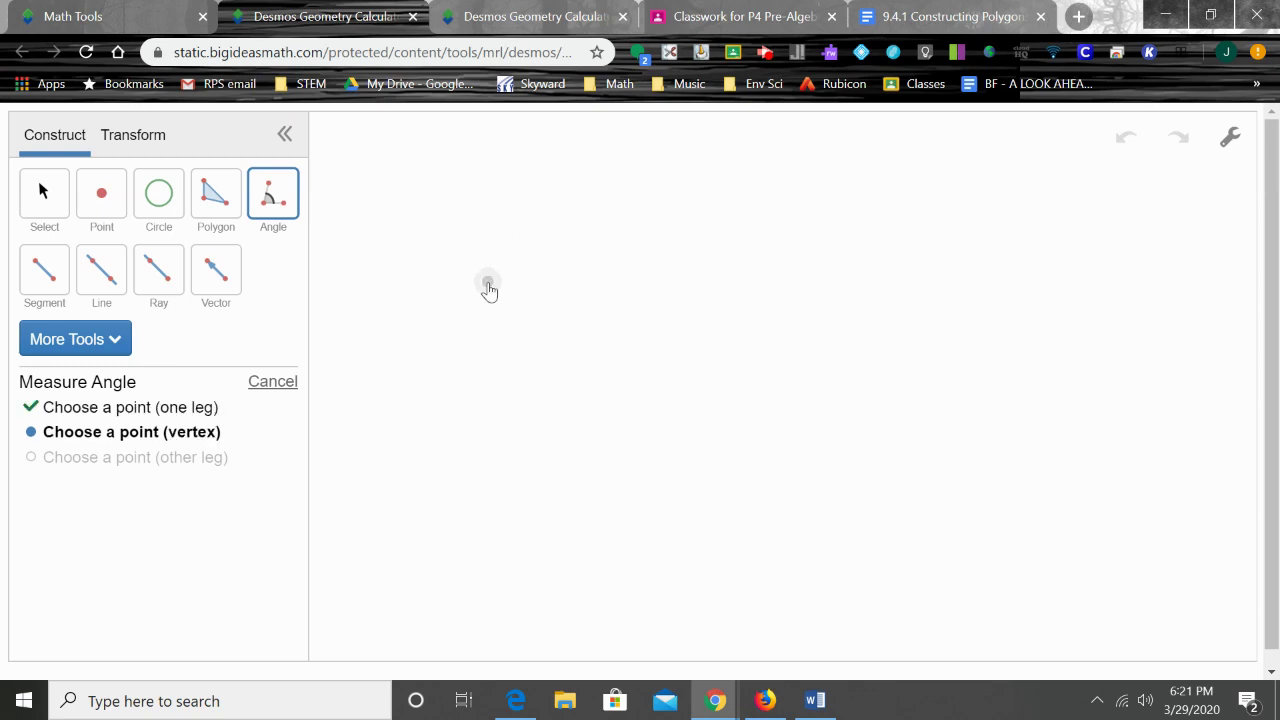
pyautogui.click(481, 568)
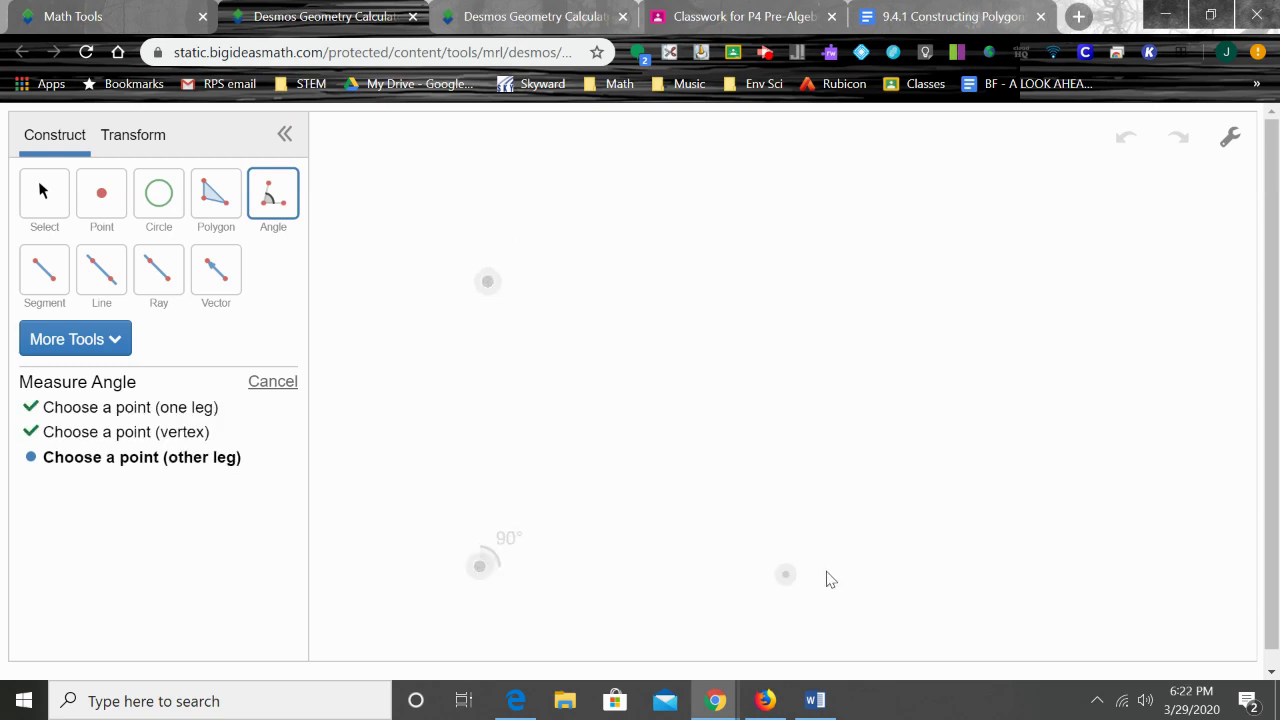
pyautogui.click(972, 497)
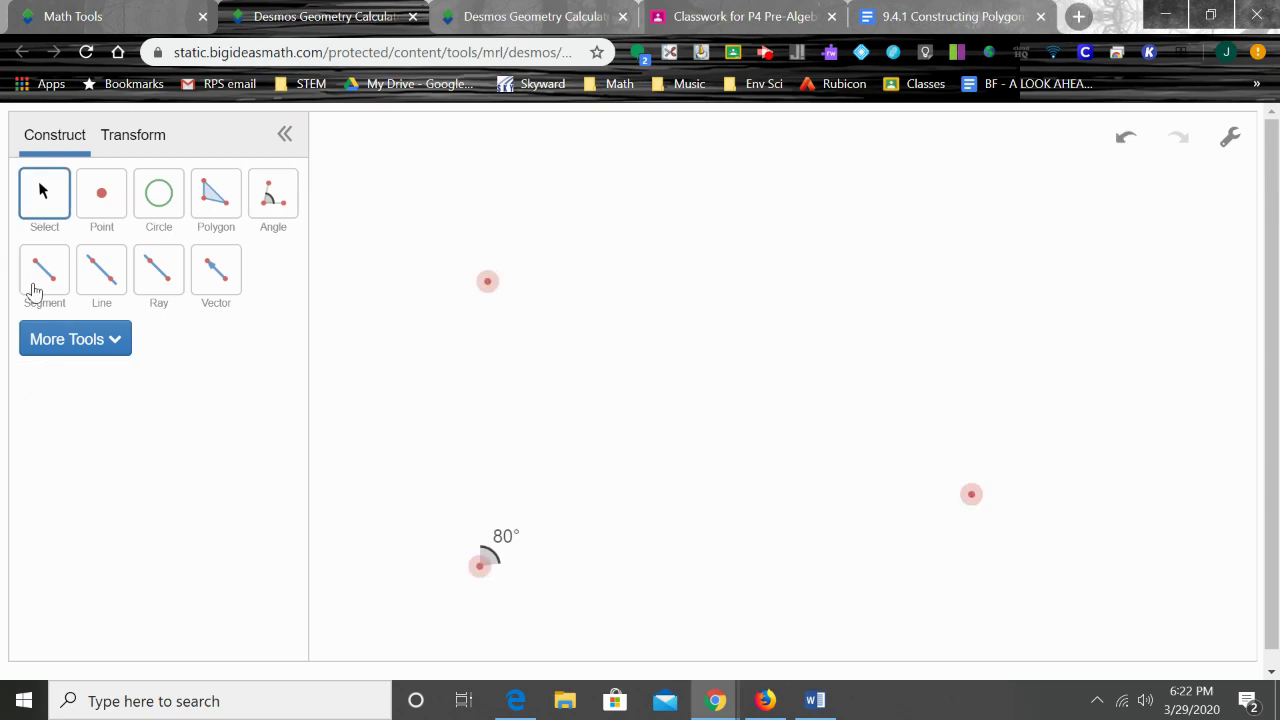
# Step: Draw both sides of the 80° angle as segments meeting at the vertex
pyautogui.click(40, 278)
pyautogui.click(487, 284)
pyautogui.click(481, 568)
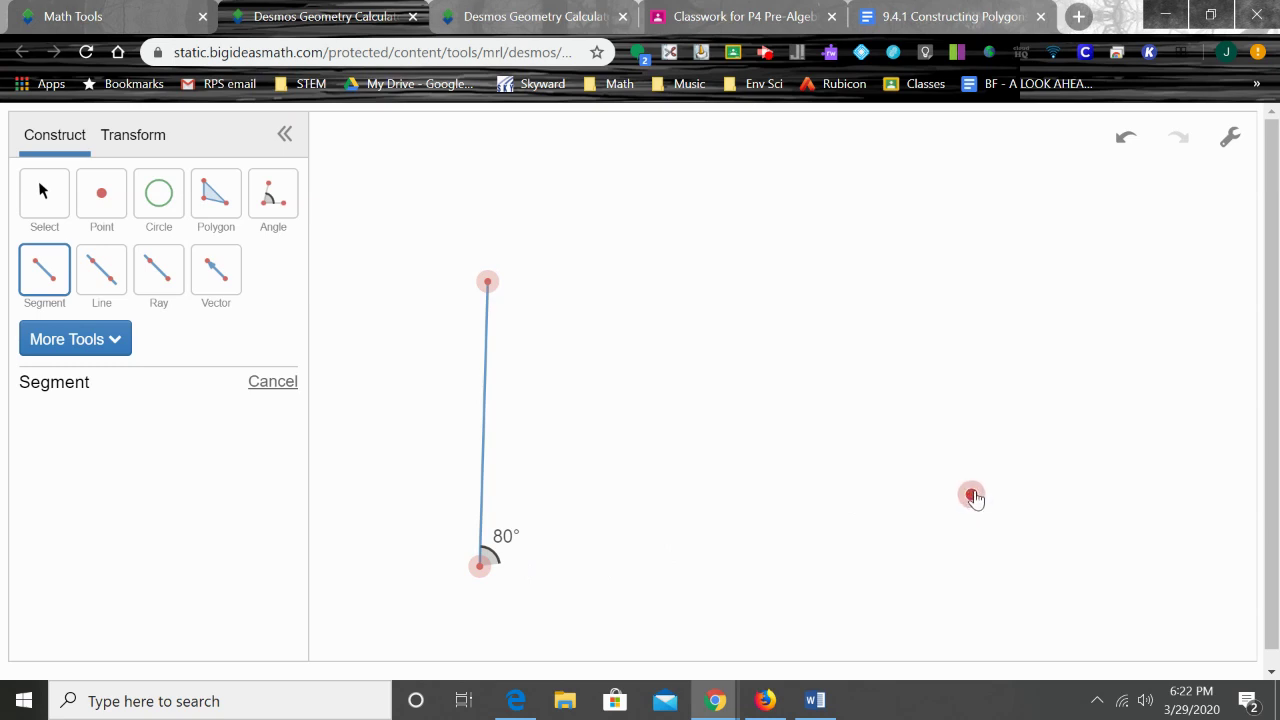
pyautogui.click(971, 495)
pyautogui.click(481, 567)
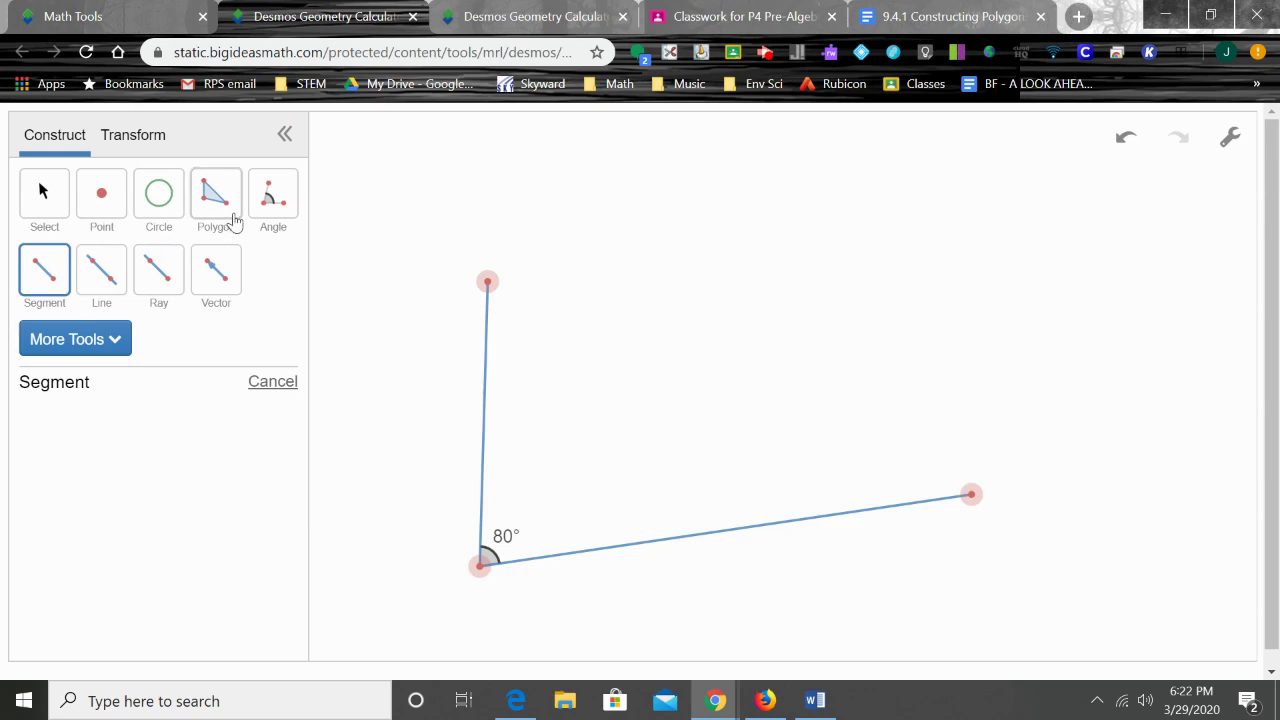
# Step: Measure a 60° angle at the top point toward a new point on the lower side
pyautogui.click(272, 195)
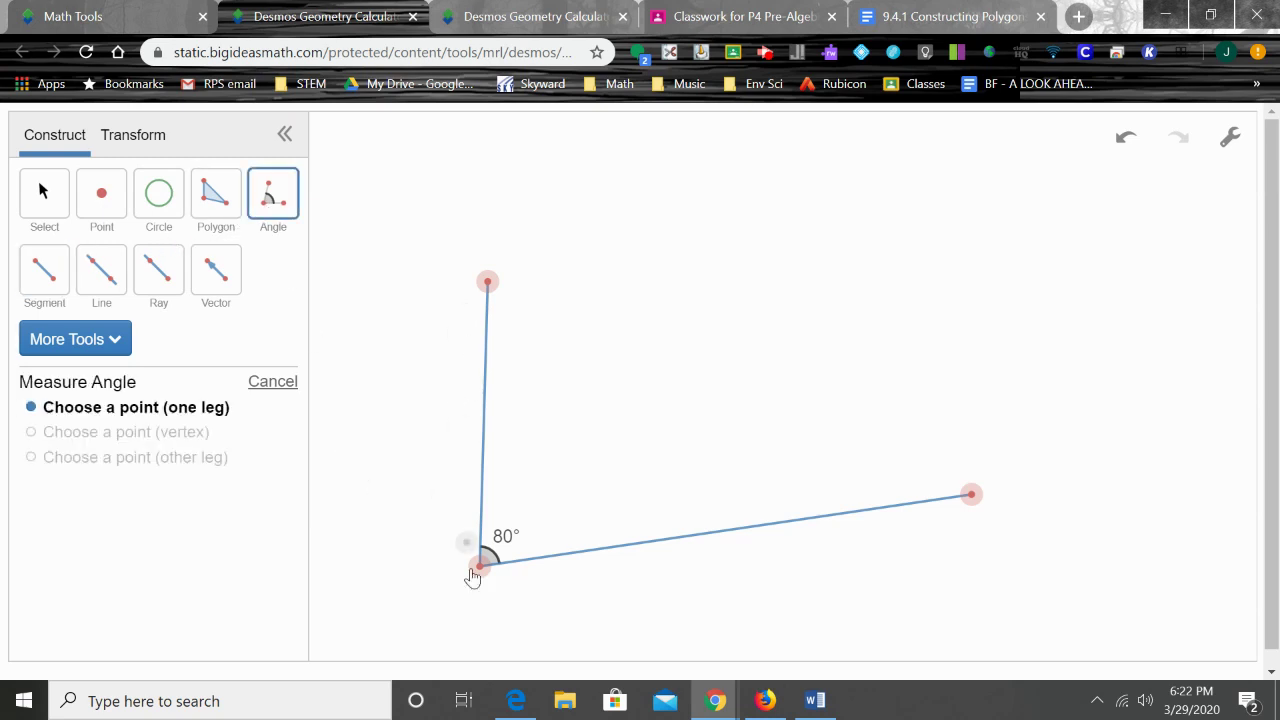
pyautogui.click(482, 567)
pyautogui.click(488, 285)
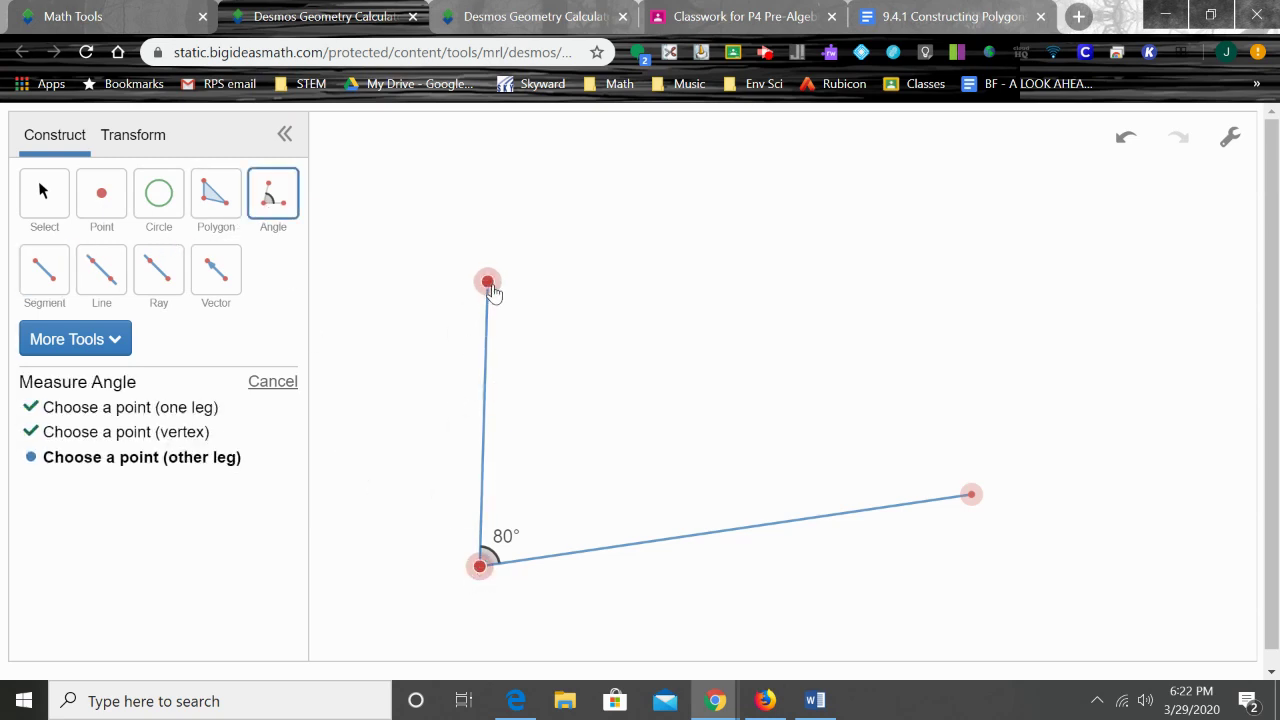
pyautogui.click(860, 511)
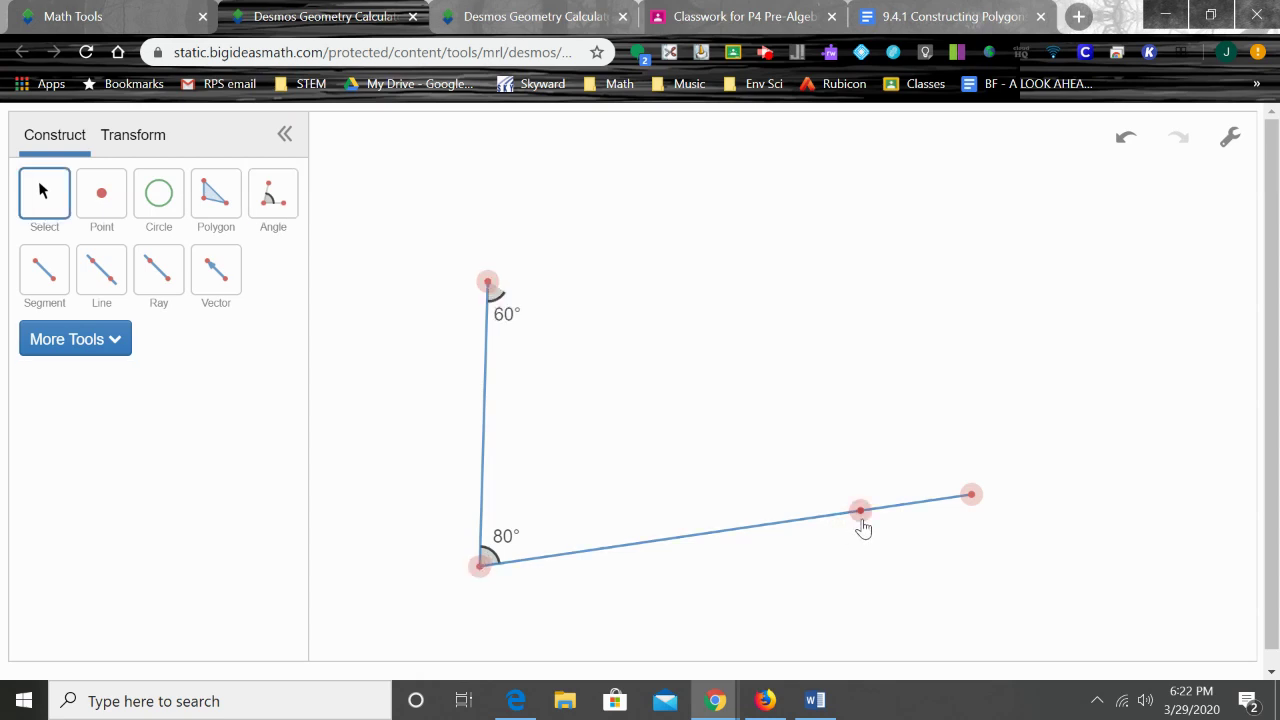
# Step: Close the triangle, measure its 40° right-vertex angle, reshape the base, then select everything
pyautogui.click(44, 270)
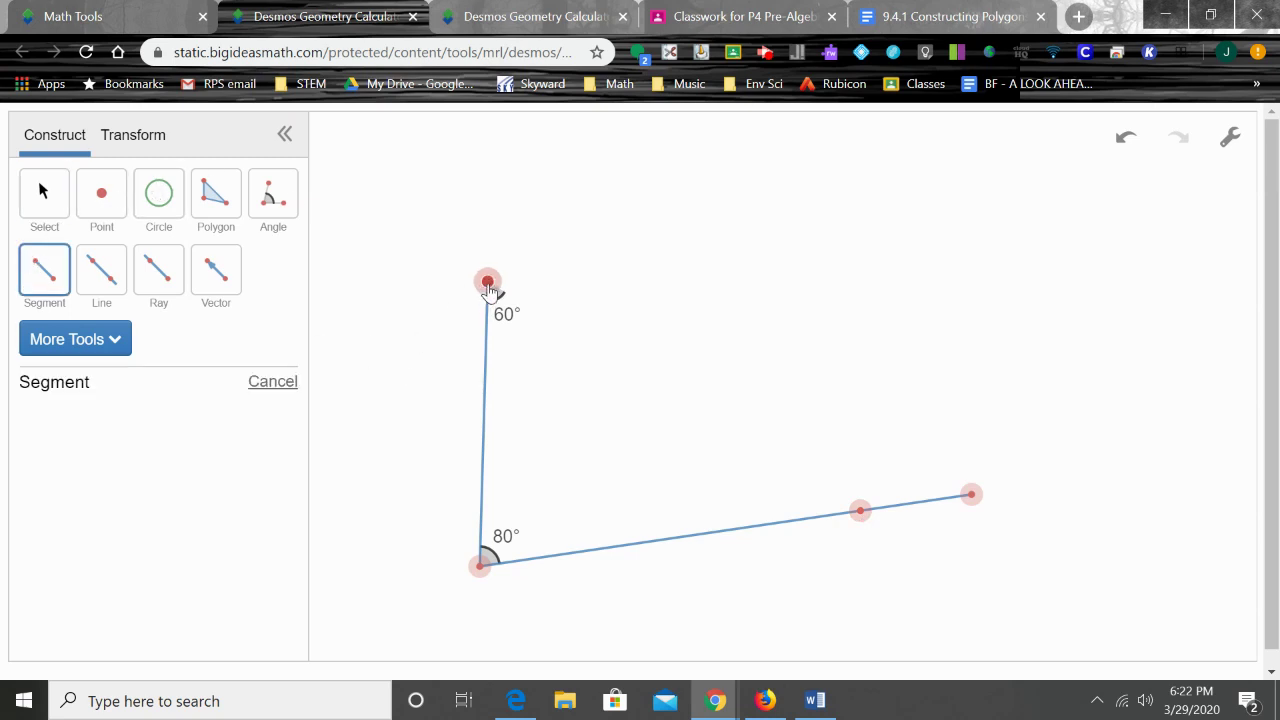
pyautogui.click(860, 511)
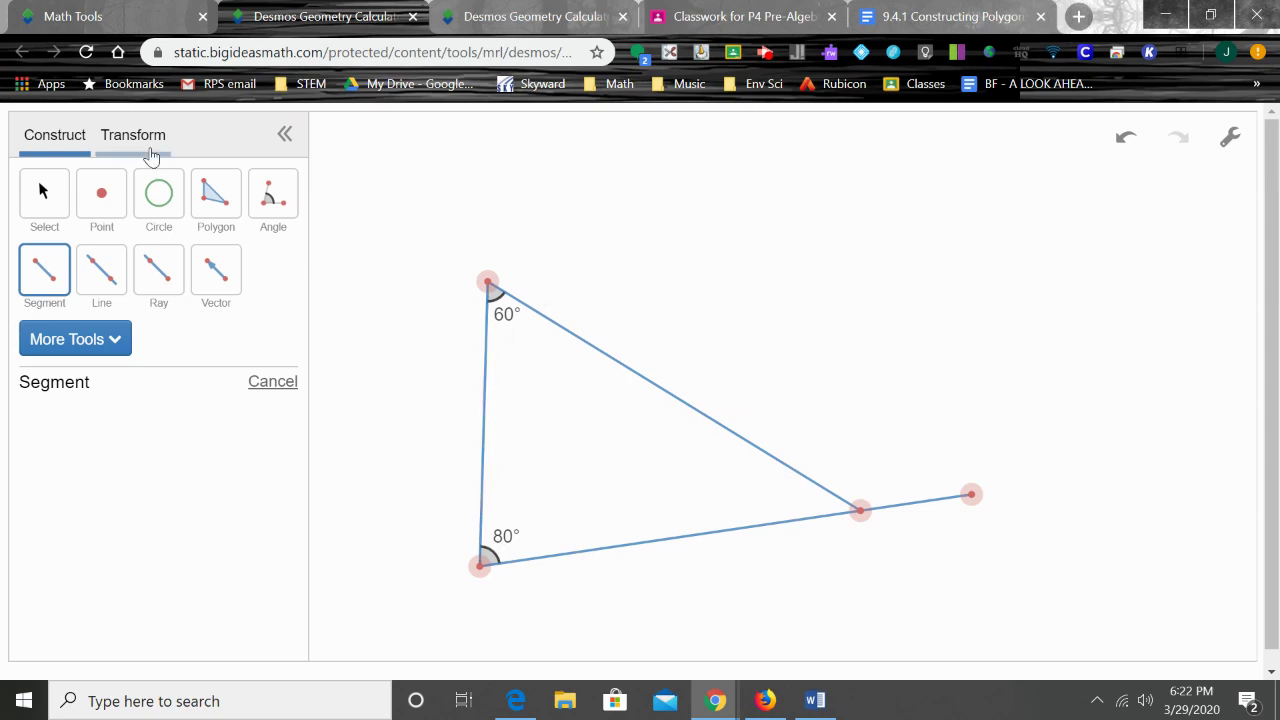
pyautogui.click(279, 200)
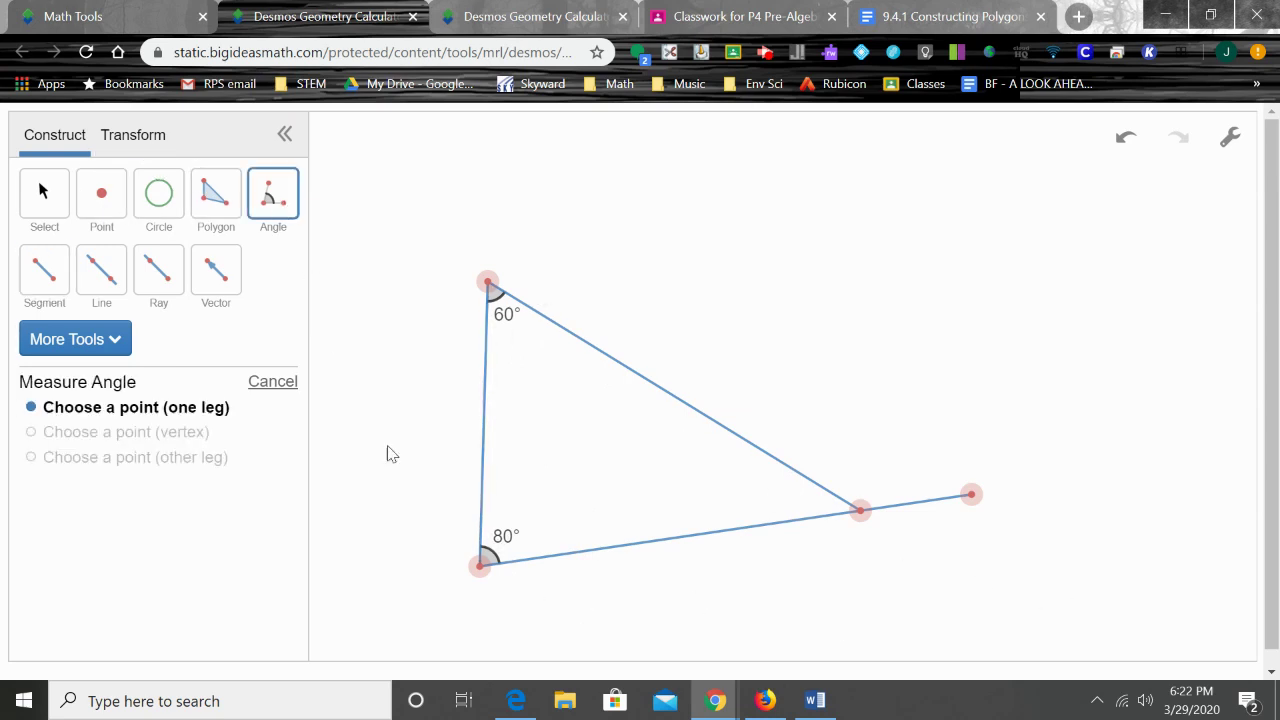
pyautogui.click(479, 567)
pyautogui.click(860, 511)
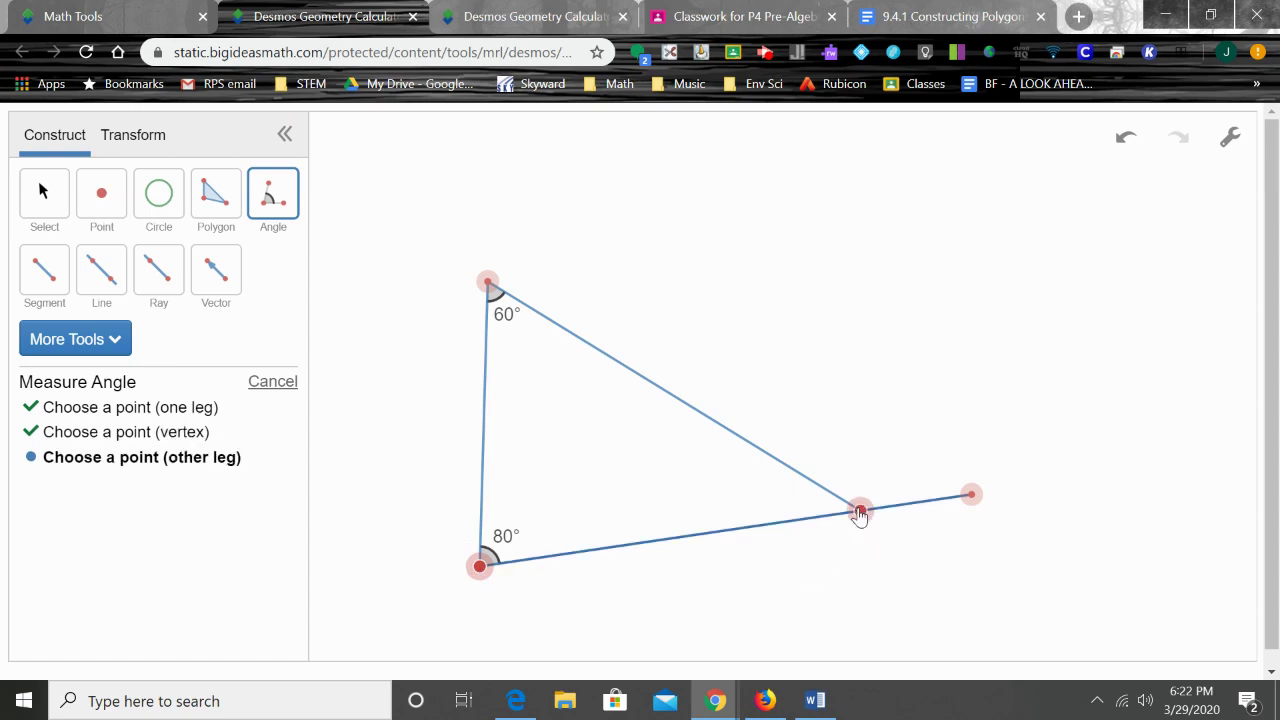
pyautogui.click(489, 286)
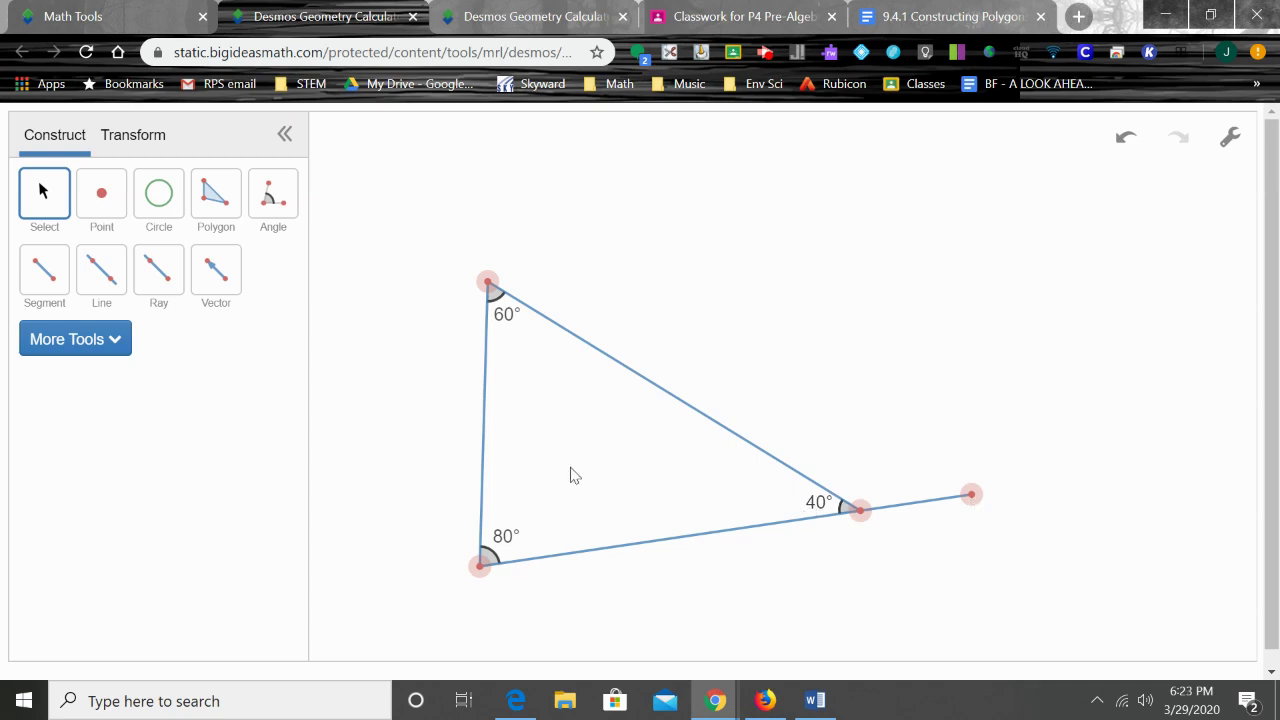
pyautogui.moveTo(969, 495); pyautogui.dragTo(895, 495)
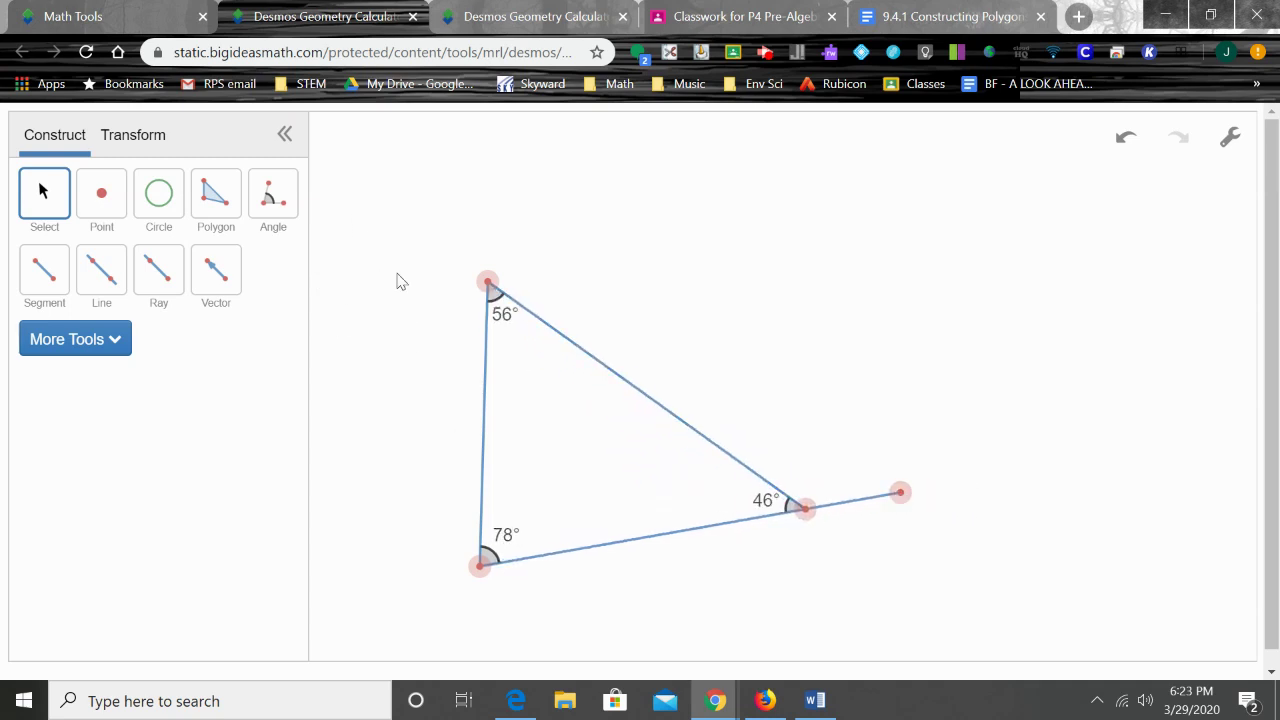
pyautogui.moveTo(395, 267); pyautogui.dragTo(1010, 700)
# Step: Clear the canvas and measure a new angle from three freshly placed points
pyautogui.press('Delete')
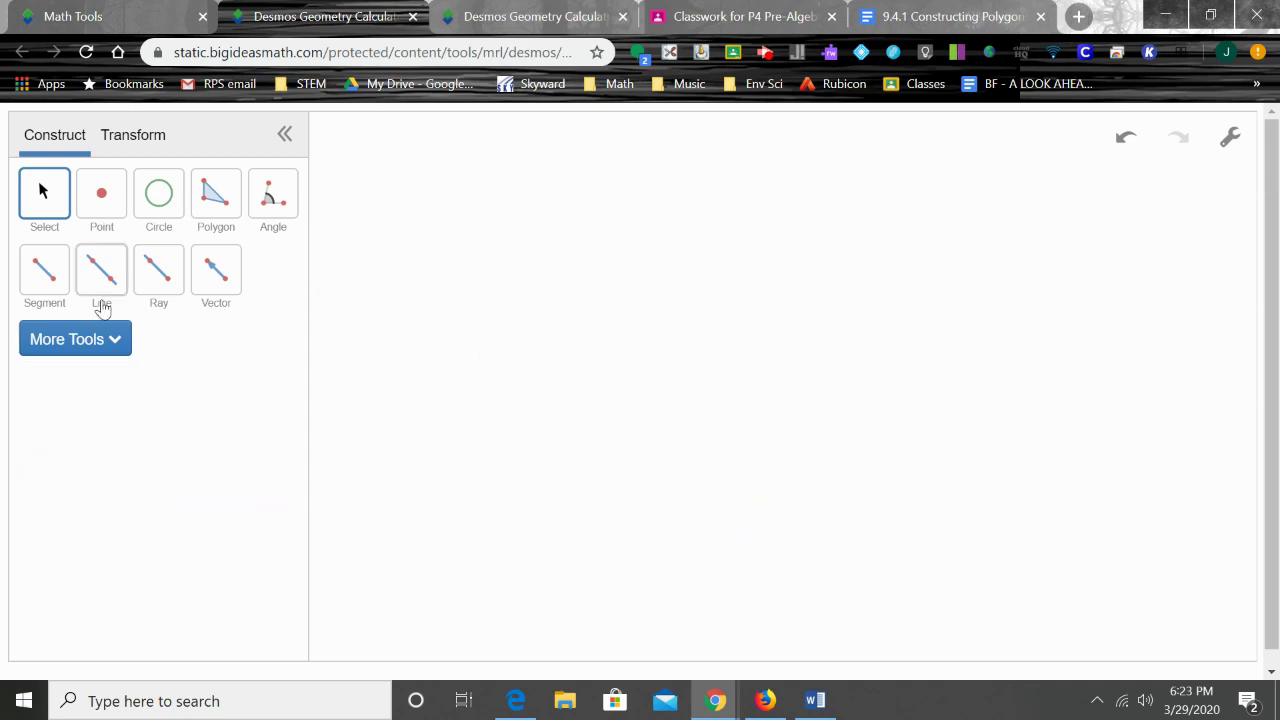
pyautogui.click(264, 196)
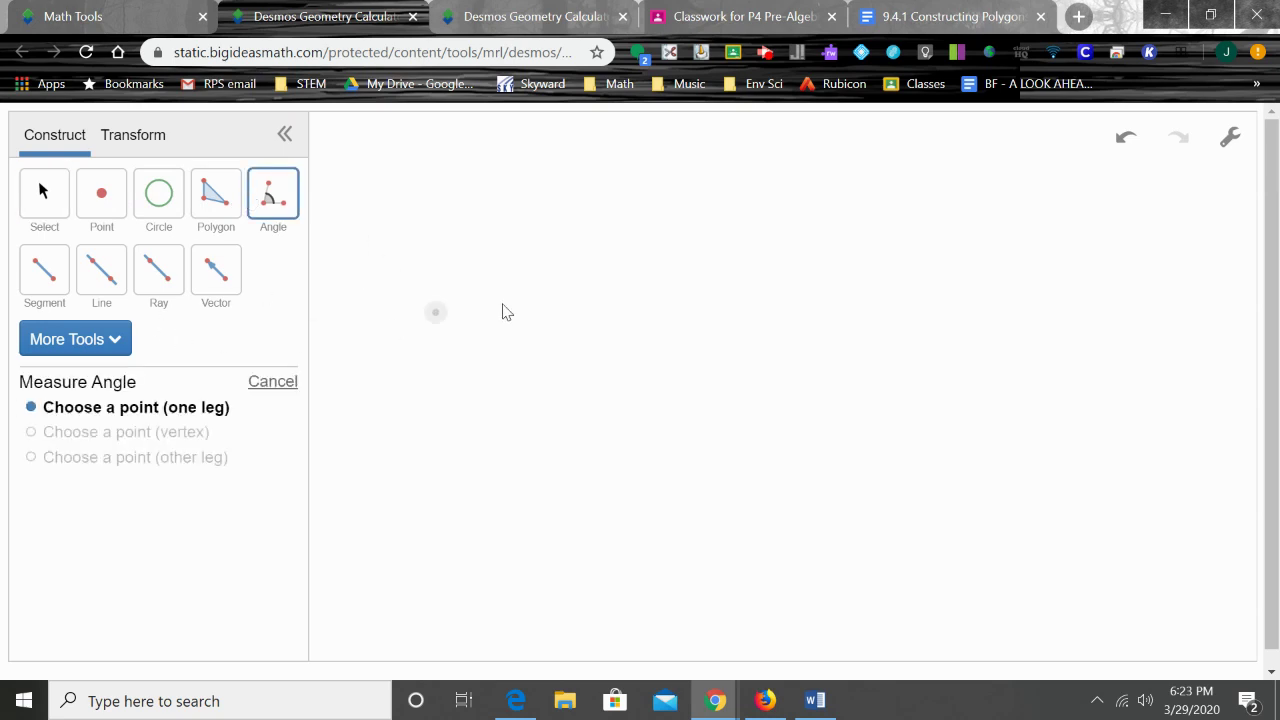
pyautogui.click(517, 272)
pyautogui.click(525, 505)
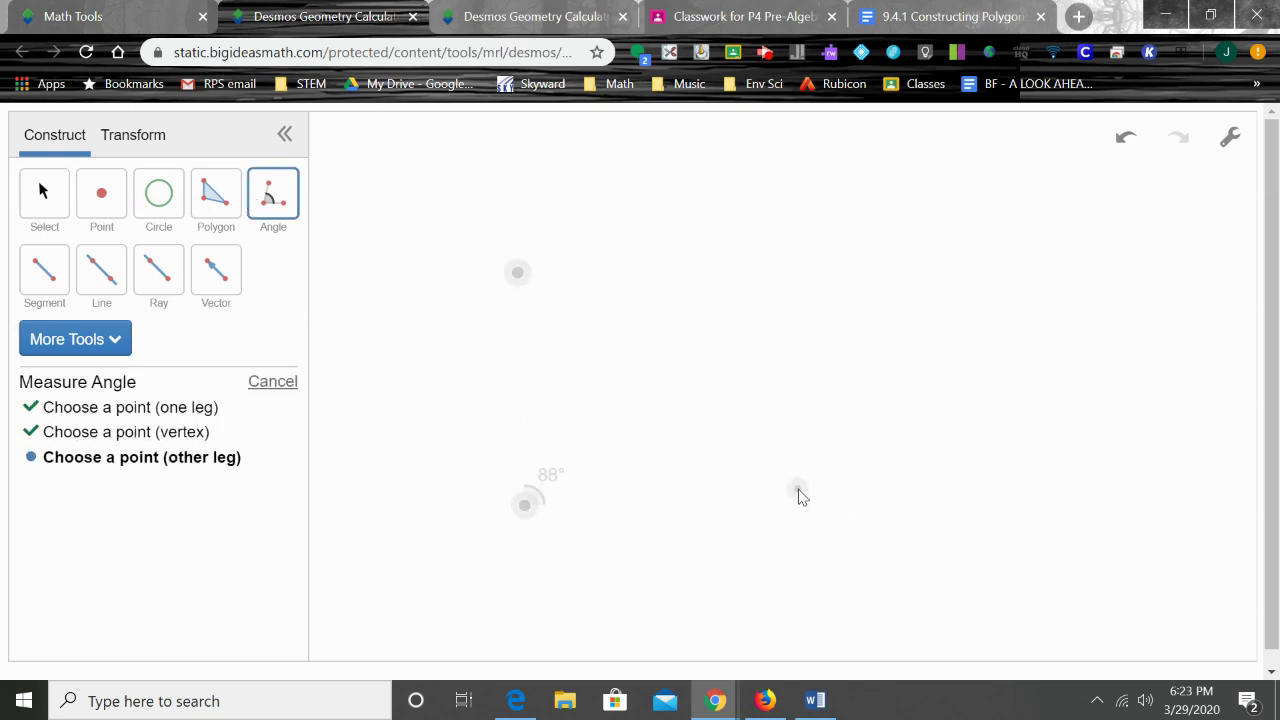
pyautogui.click(727, 465)
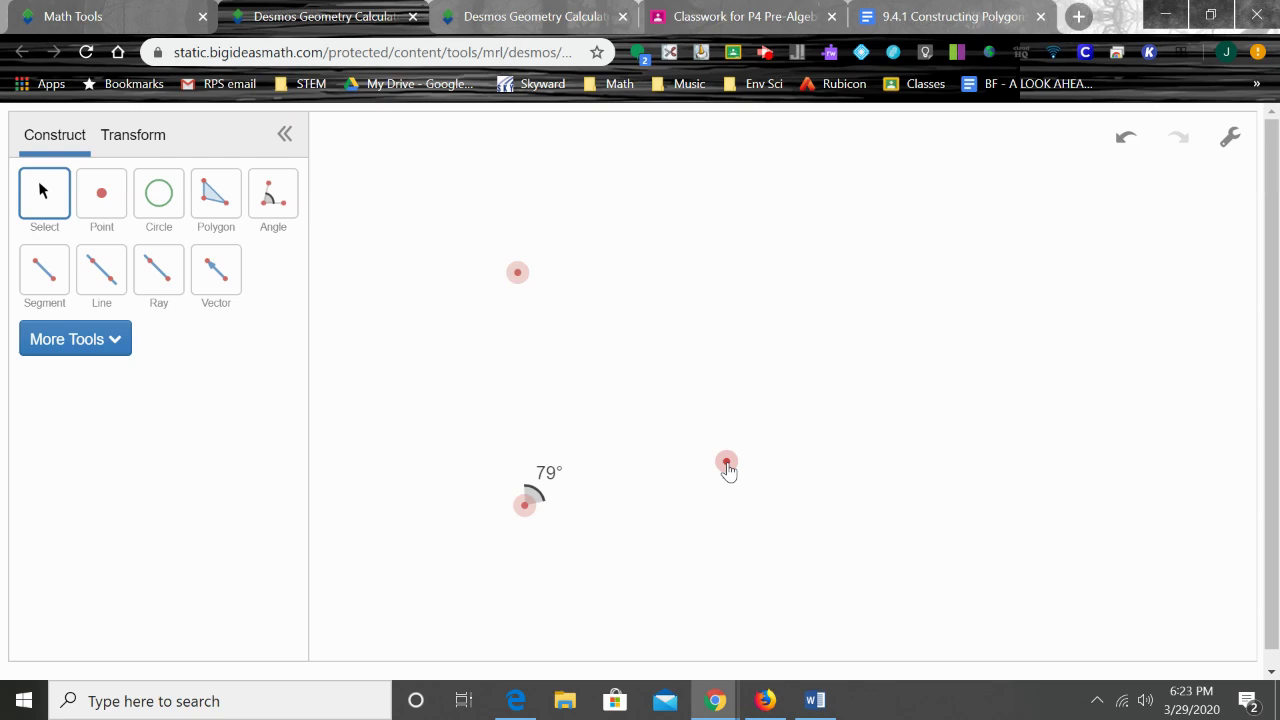
# Step: Draw both legs of the angle and nudge the right point until it reads 80°
pyautogui.click(54, 266)
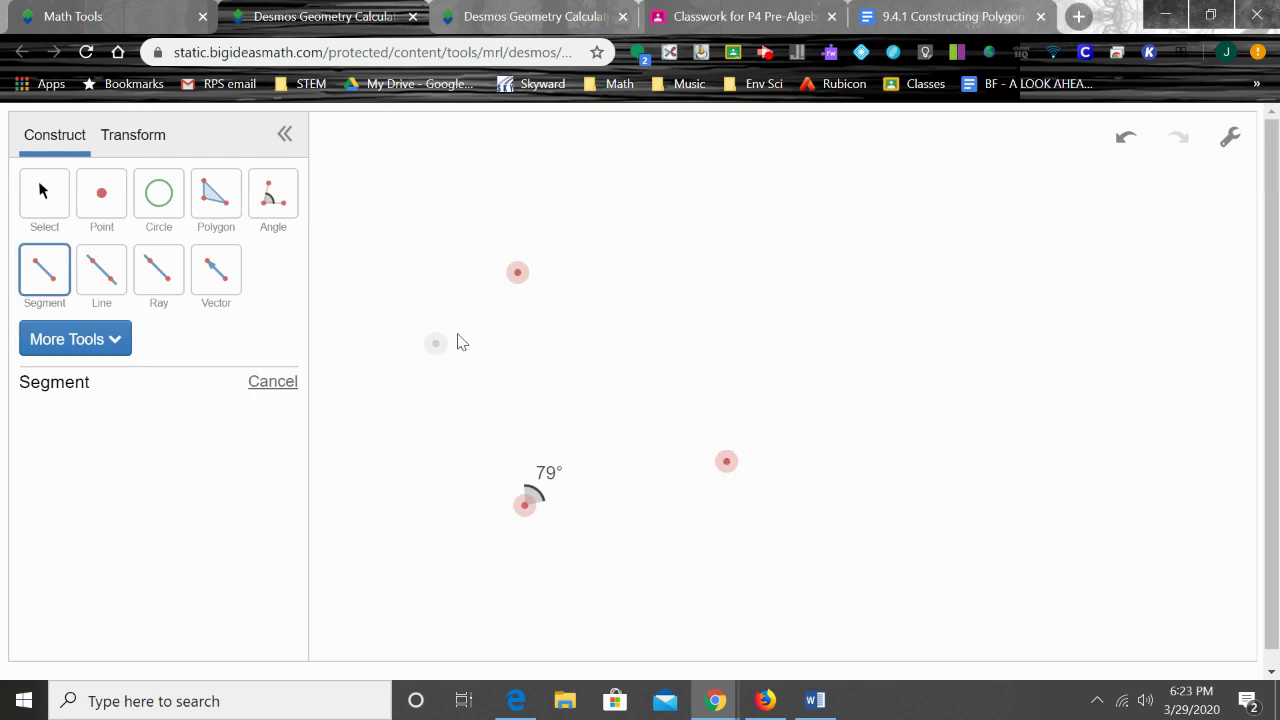
pyautogui.click(516, 280)
pyautogui.click(525, 503)
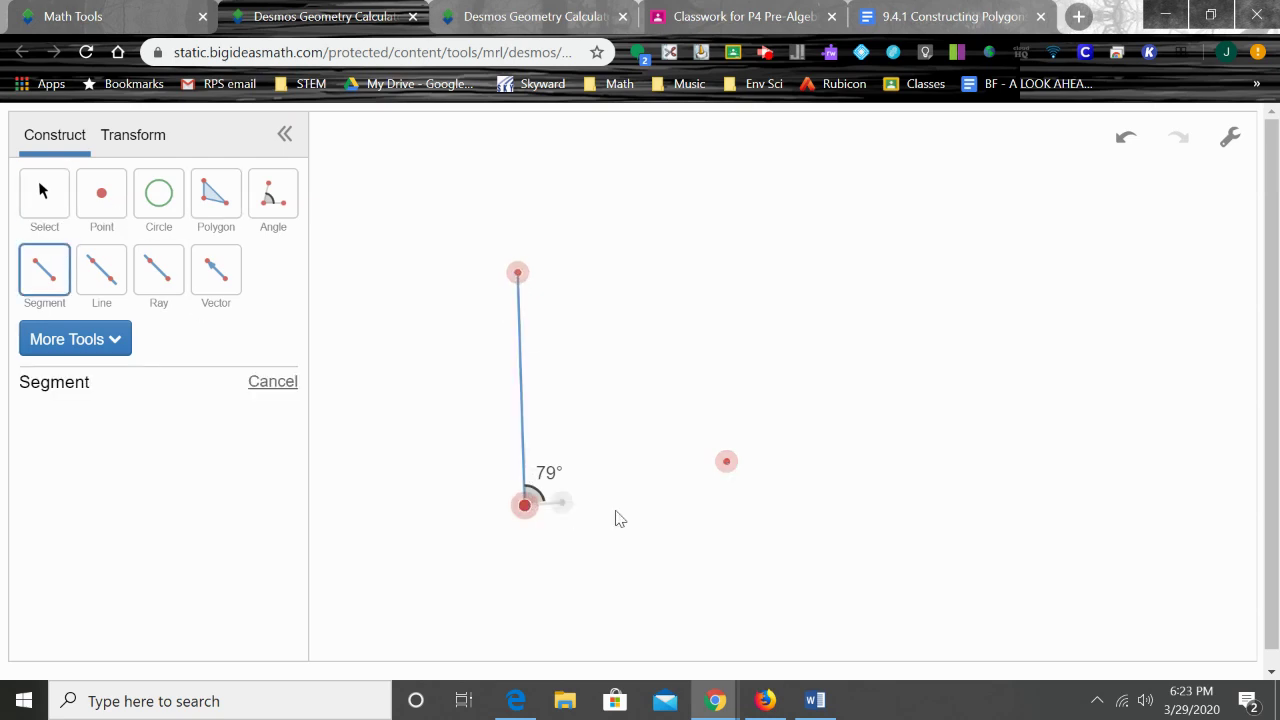
pyautogui.click(726, 461)
pyautogui.click(42, 192)
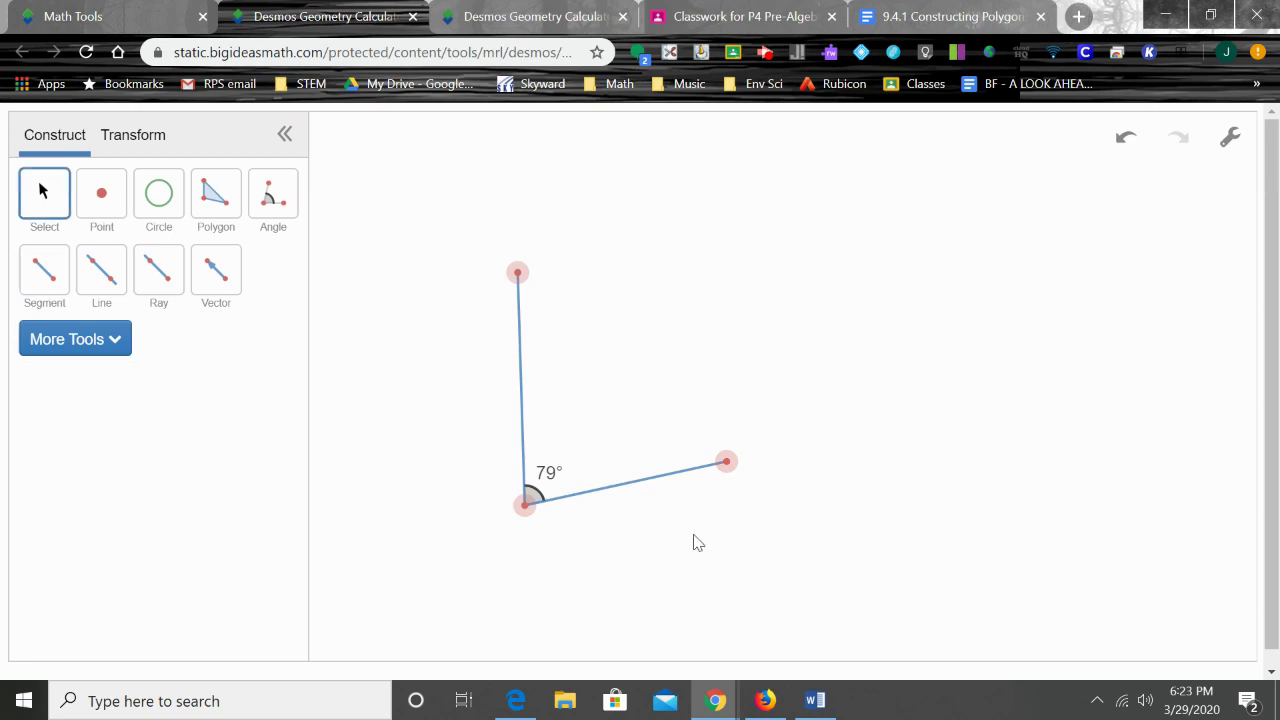
pyautogui.moveTo(724, 463); pyautogui.dragTo(726, 467)
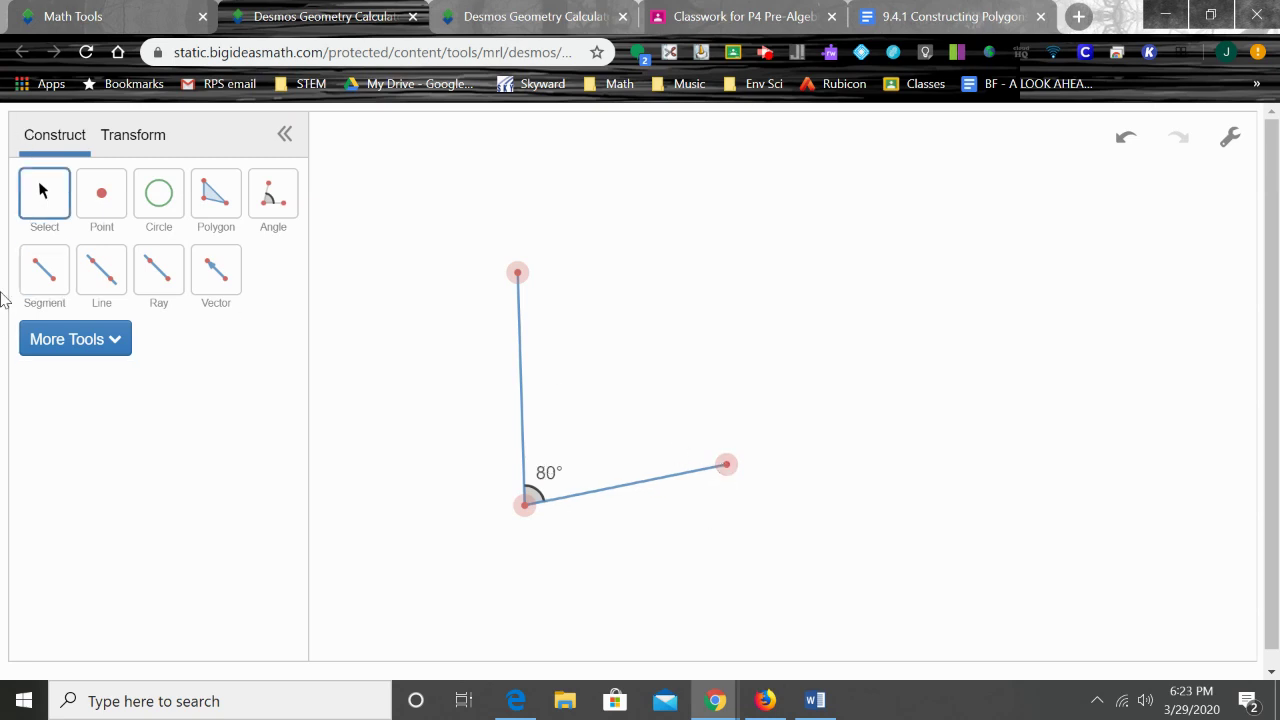
# Step: Start measuring the angle at the top point, using the bottom vertex as one leg
pyautogui.click(258, 195)
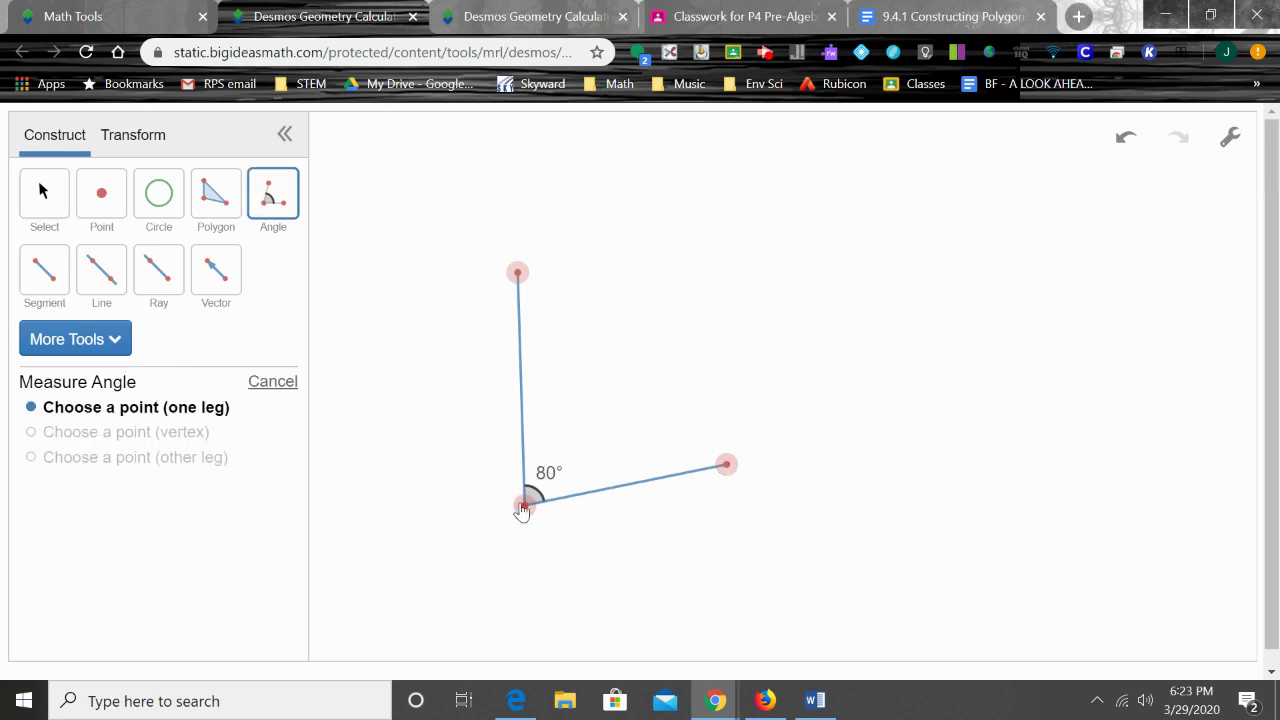
pyautogui.click(523, 505)
pyautogui.click(518, 275)
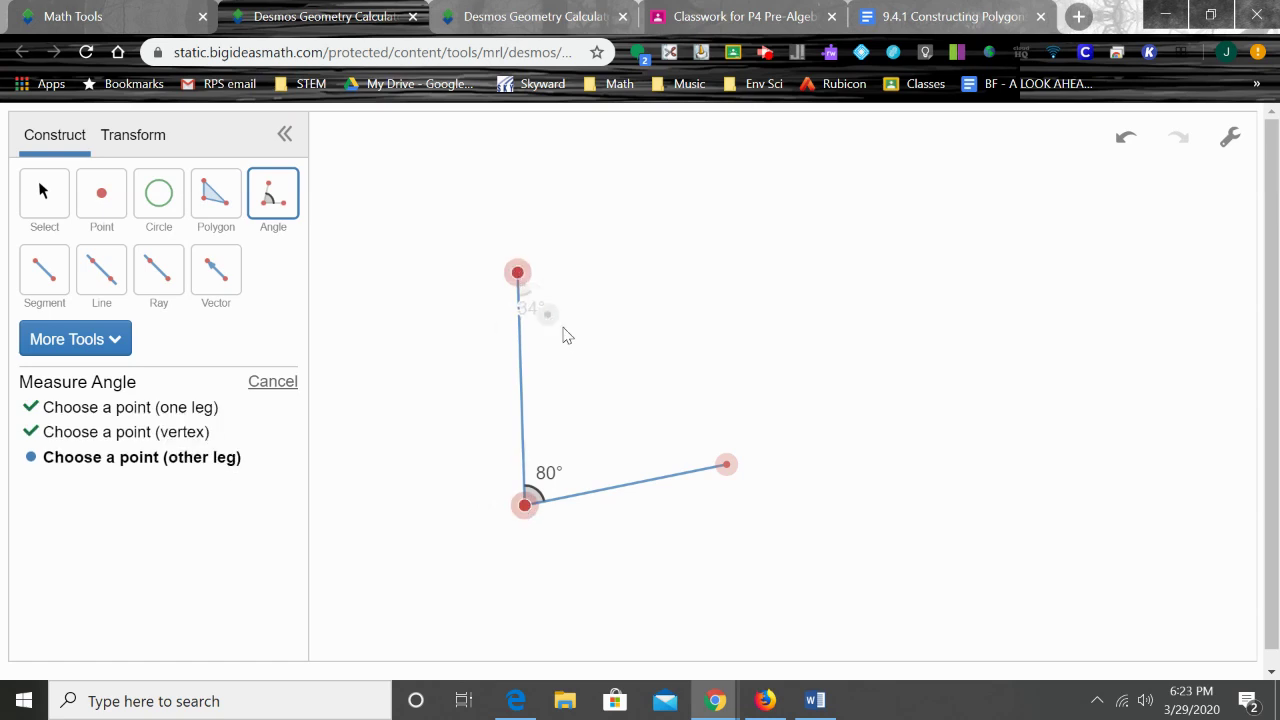
# Step: Complete the 60° angle at the top point and draw a segment to the new right point
pyautogui.click(826, 440)
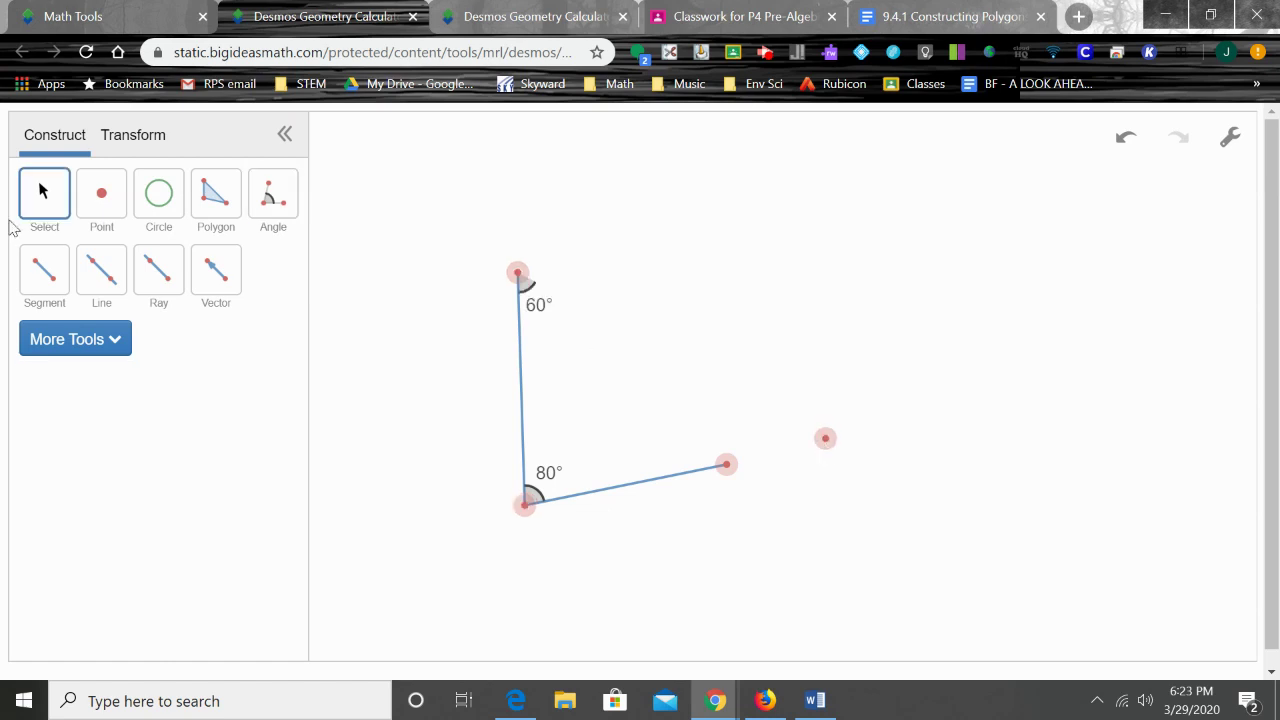
pyautogui.click(46, 271)
pyautogui.click(517, 273)
pyautogui.click(825, 438)
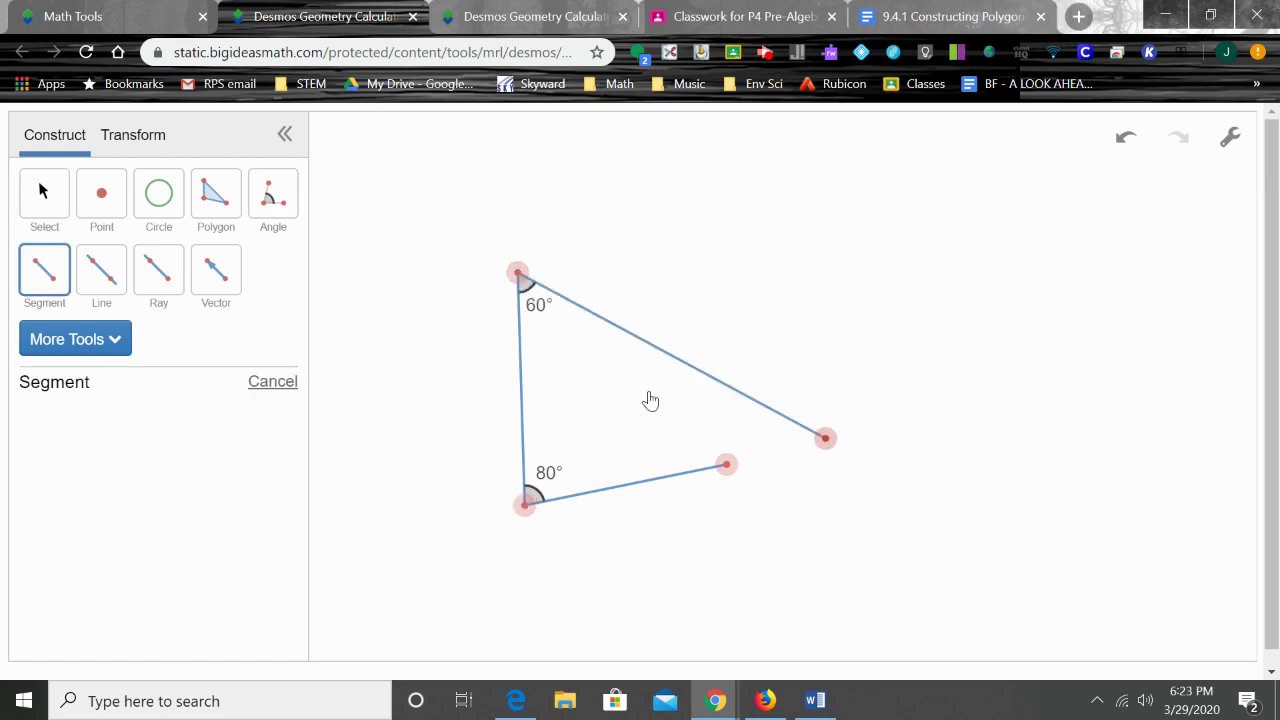
# Step: Measure a 61° angle at the middle right point and connect its new top point
pyautogui.click(273, 193)
pyautogui.click(525, 504)
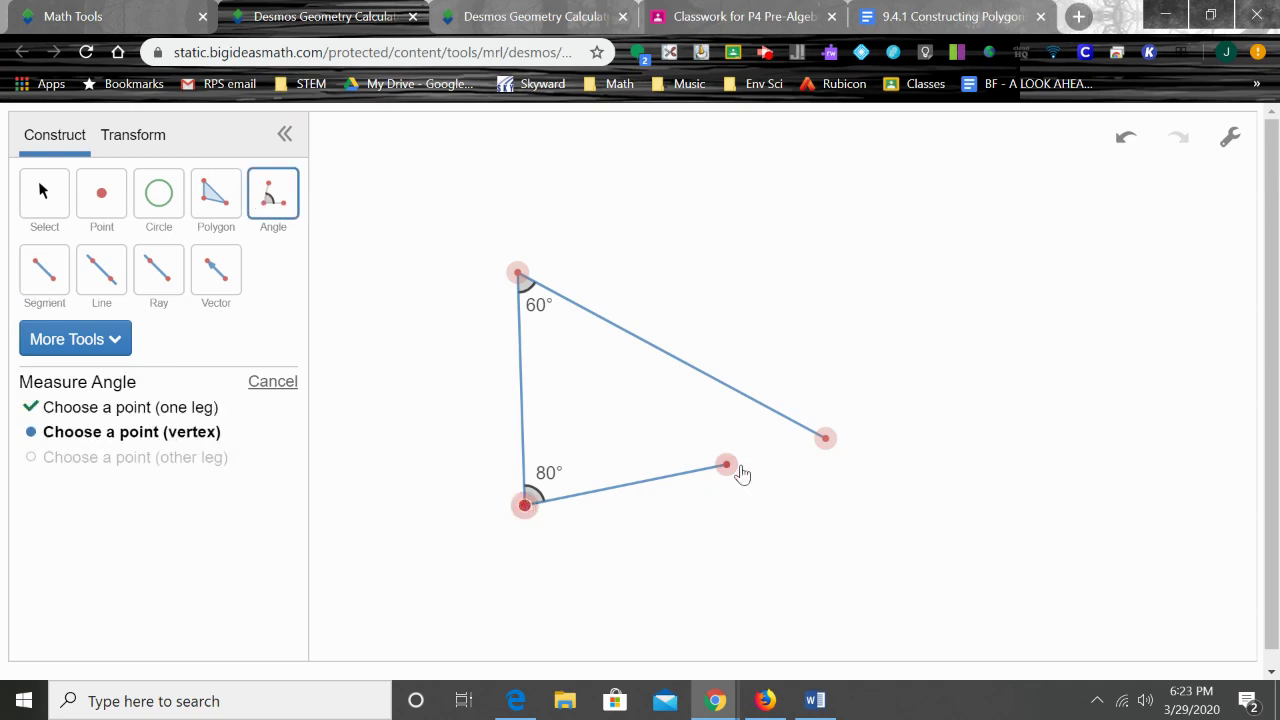
pyautogui.click(726, 464)
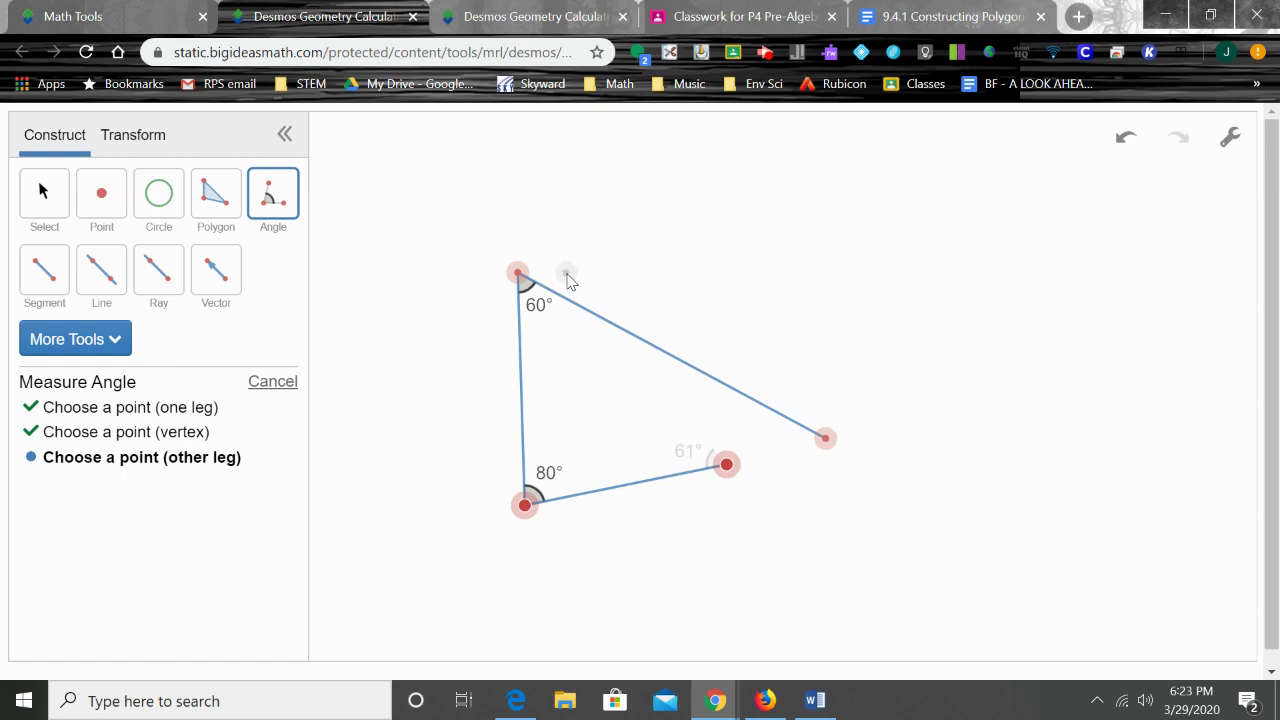
pyautogui.click(566, 275)
pyautogui.click(42, 268)
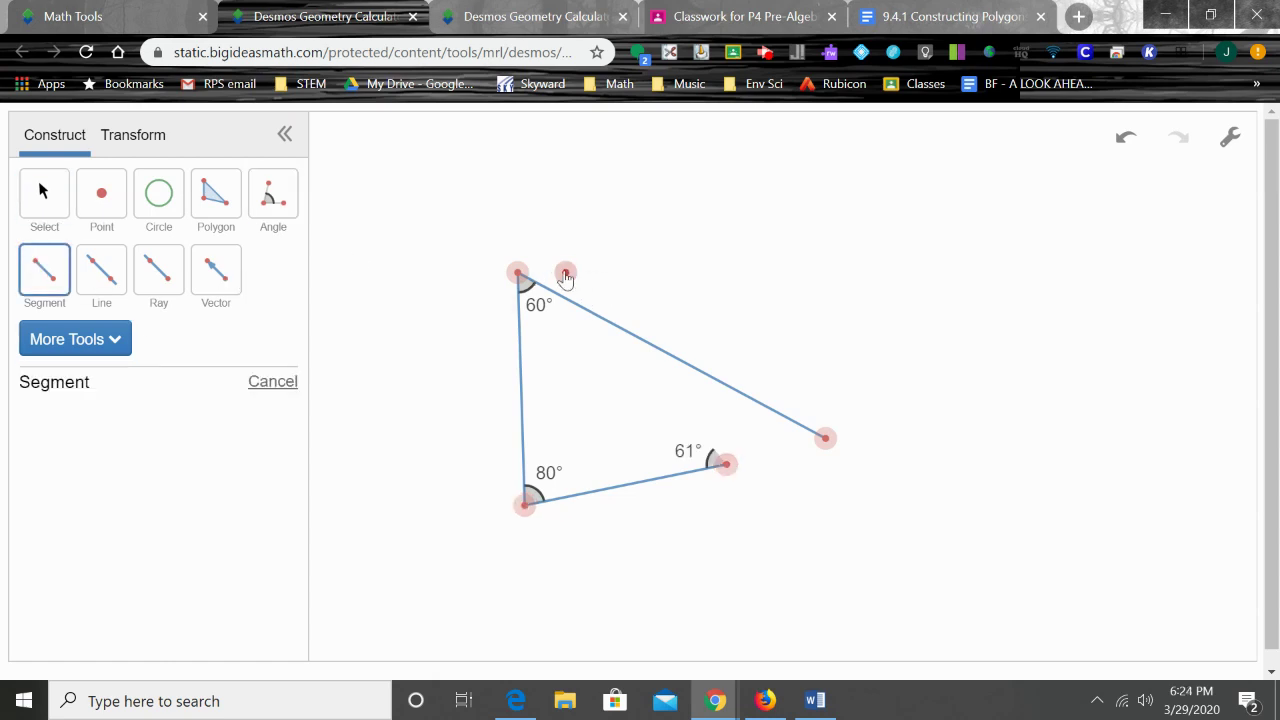
pyautogui.click(566, 275)
pyautogui.click(725, 463)
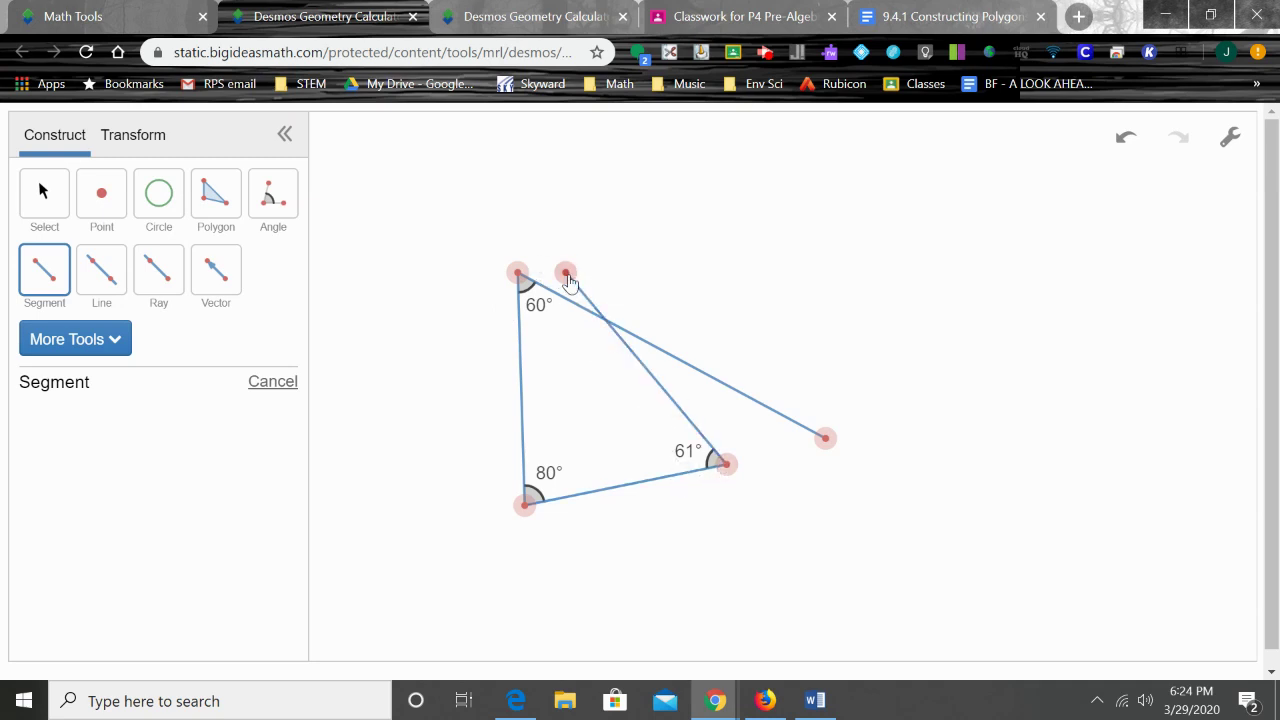
# Step: Remove a stray point, drag the top point to 60°, then delete the whole construction
pyautogui.click(567, 274)
pyautogui.click(539, 285)
pyautogui.click(44, 198)
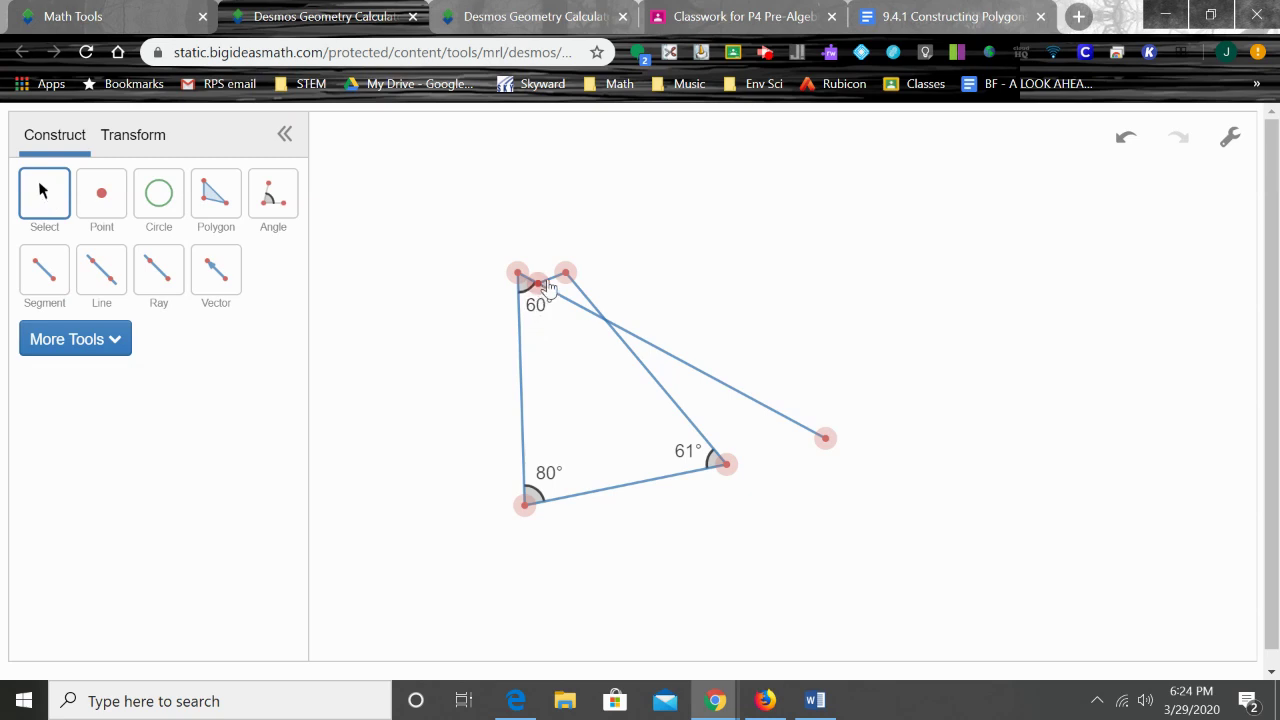
pyautogui.click(545, 285)
pyautogui.press('Delete')
pyautogui.moveTo(563, 282); pyautogui.dragTo(550, 278)
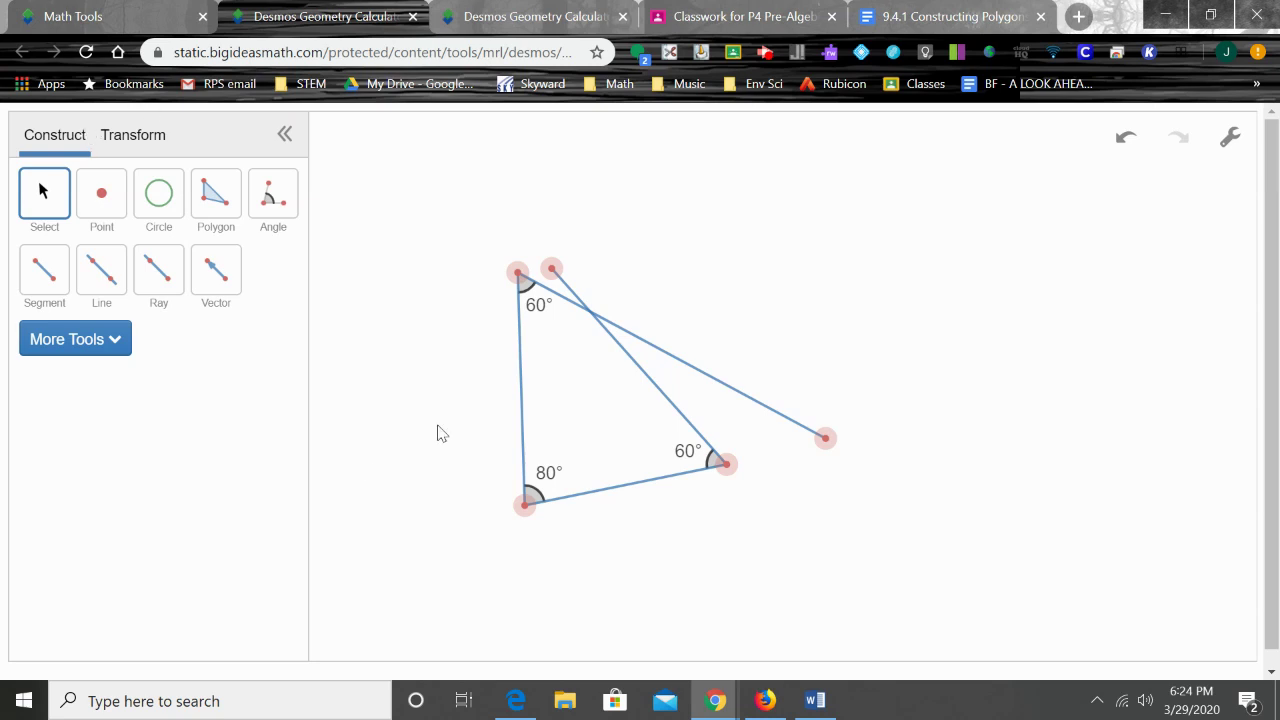
pyautogui.moveTo(378, 152); pyautogui.dragTo(958, 596)
pyautogui.press('Delete')
# Step: Measure an 80° angle from three new points, then delete that attempt
pyautogui.click(271, 206)
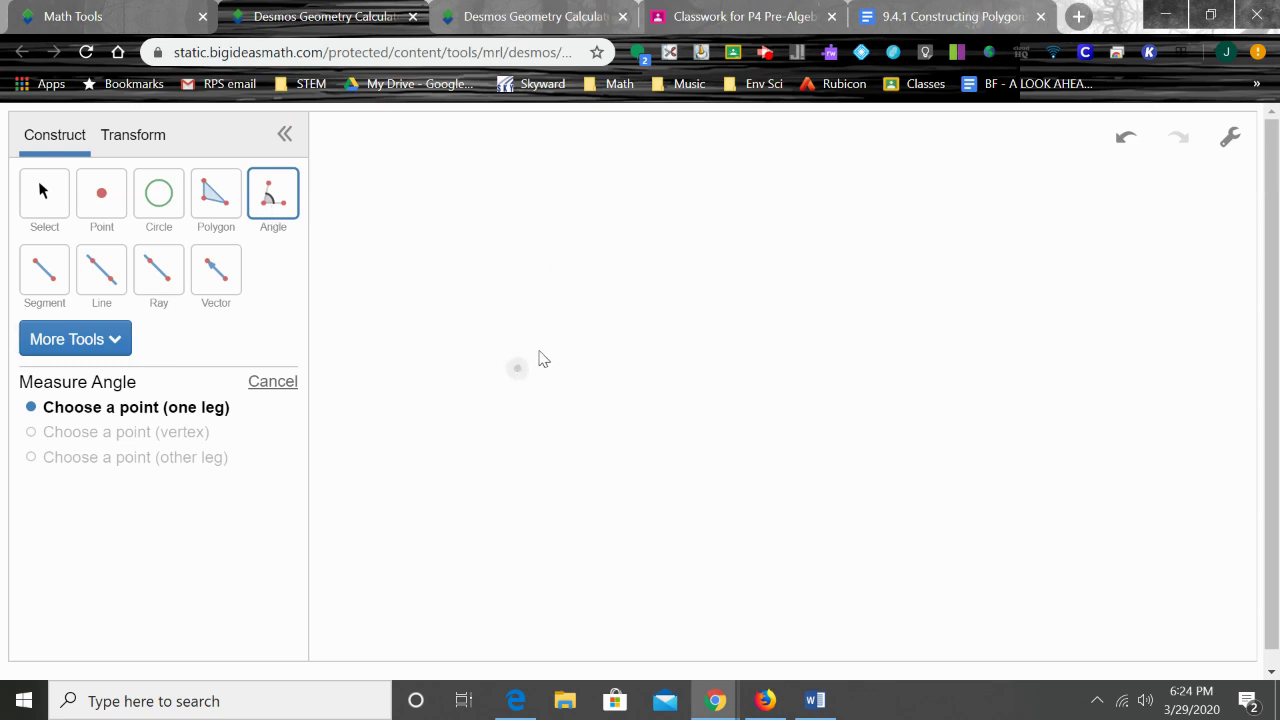
pyautogui.click(499, 487)
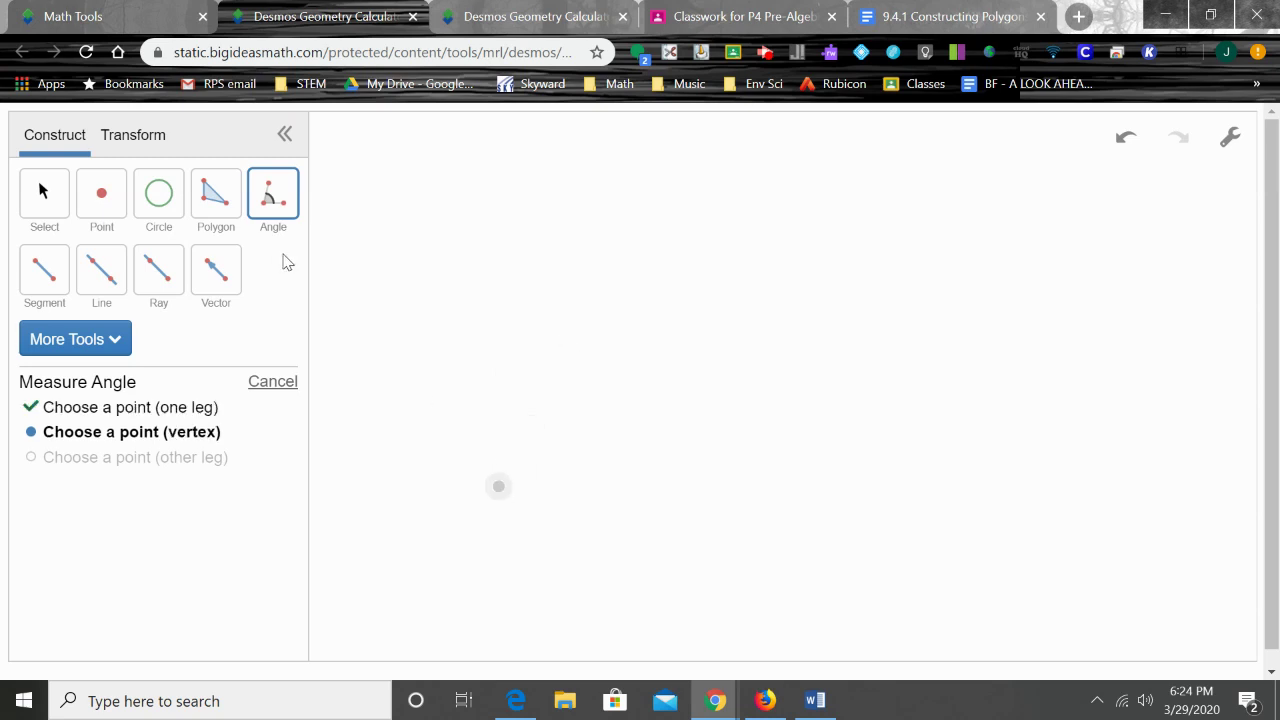
pyautogui.click(567, 356)
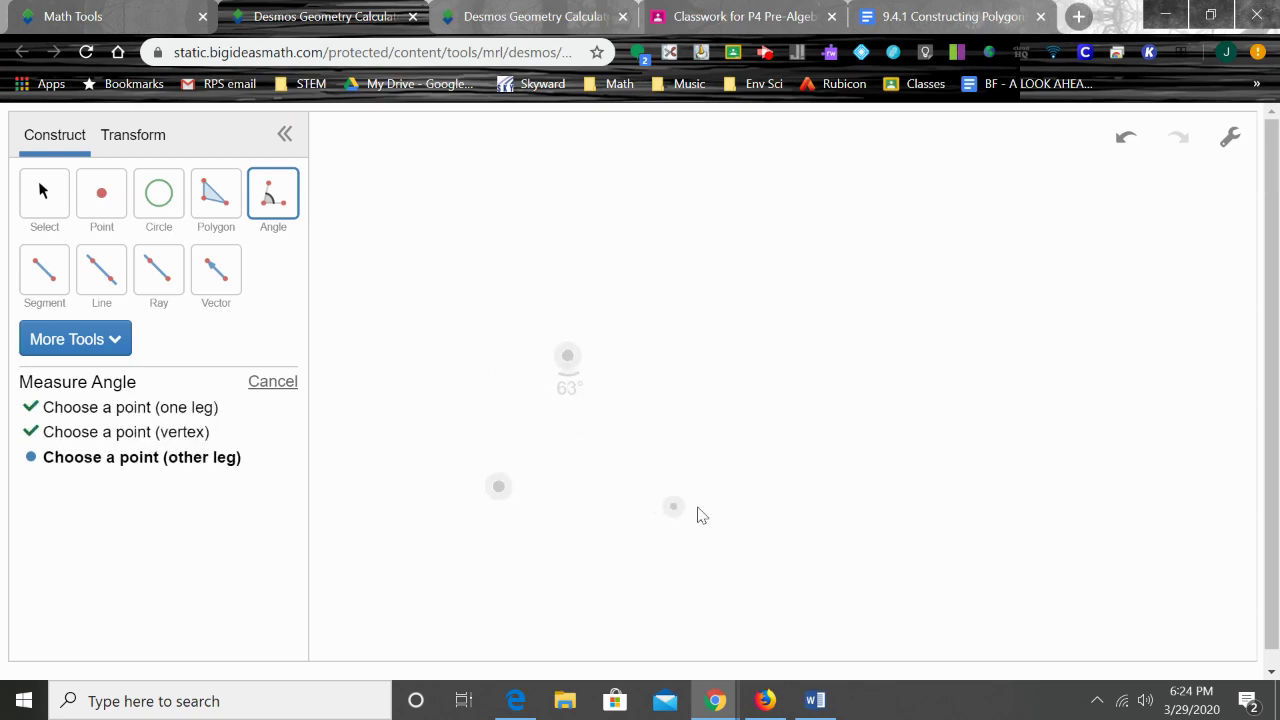
pyautogui.click(740, 491)
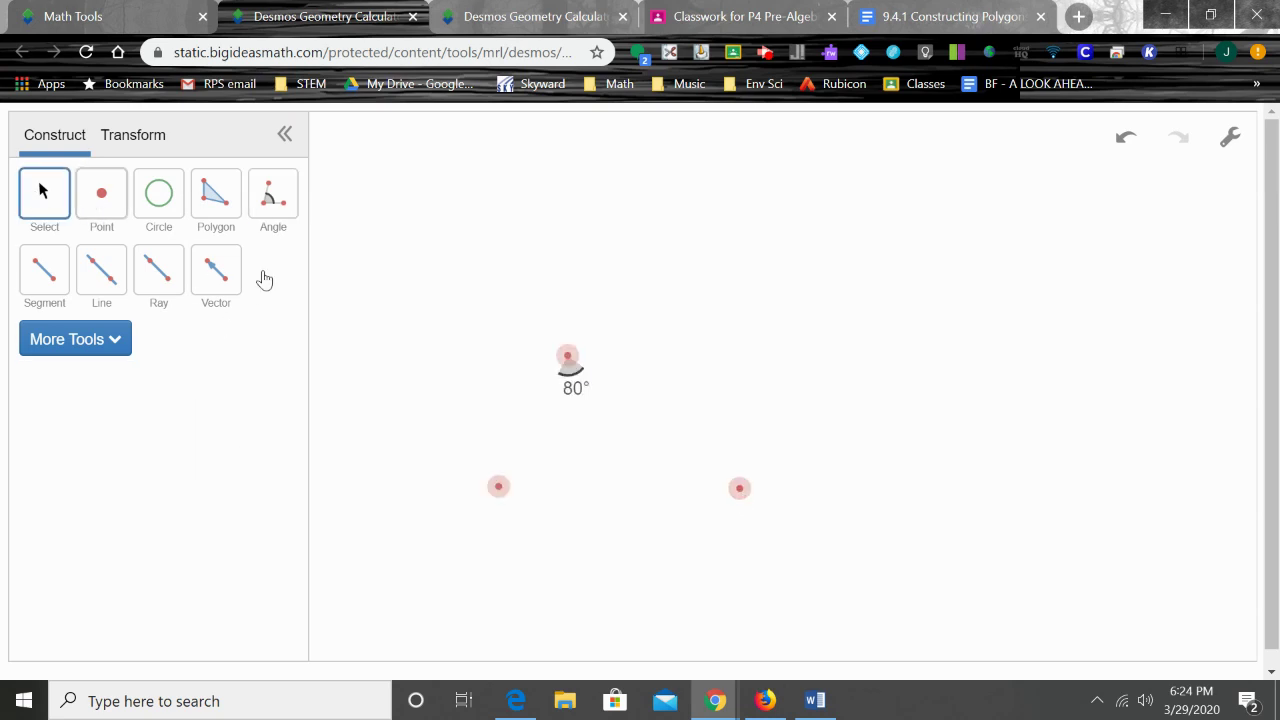
pyautogui.moveTo(811, 569); pyautogui.dragTo(417, 317)
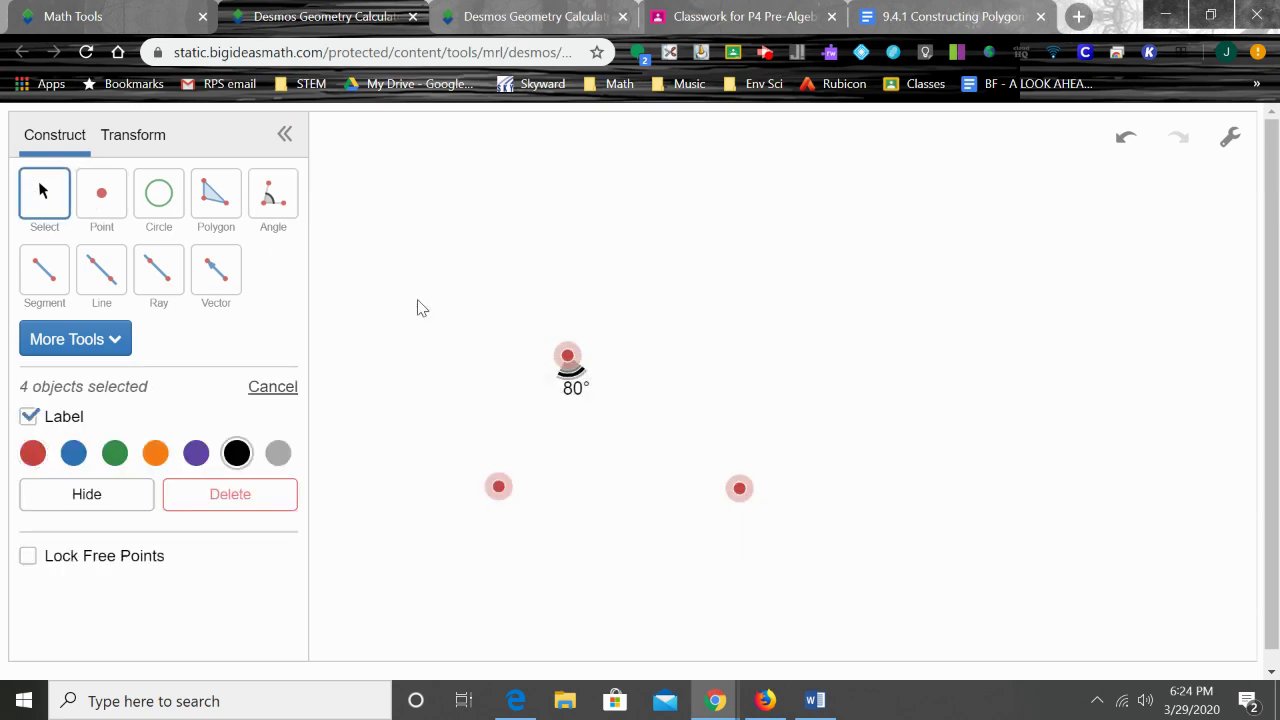
pyautogui.press('Delete')
# Step: Measure a 60° angle at the lower-left vertex and draw both of its legs
pyautogui.click(273, 194)
pyautogui.click(575, 357)
pyautogui.click(483, 500)
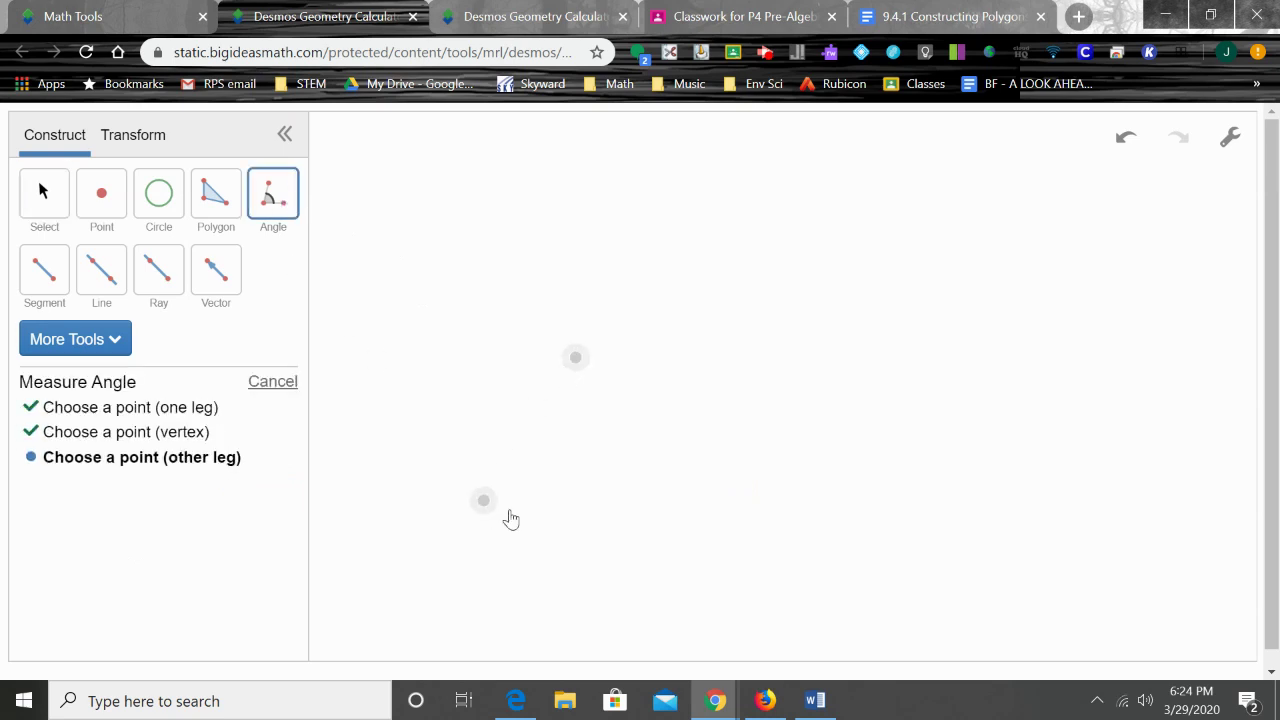
pyautogui.click(710, 513)
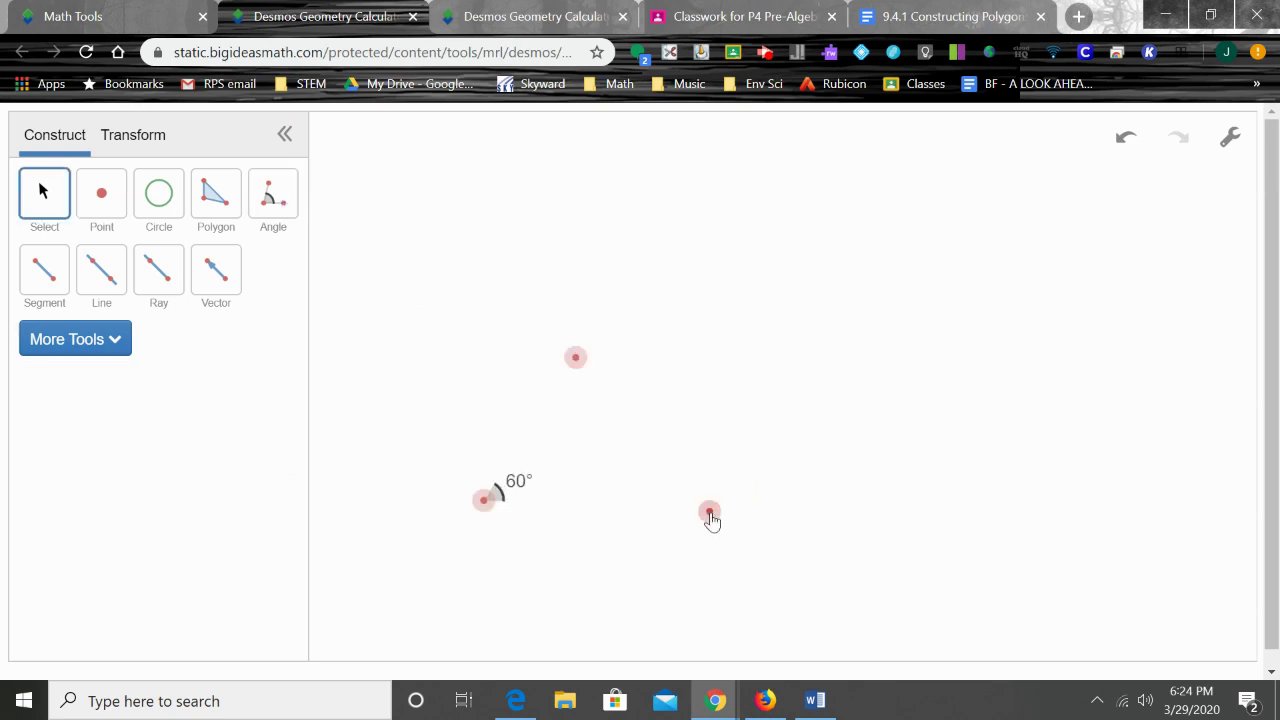
pyautogui.click(40, 282)
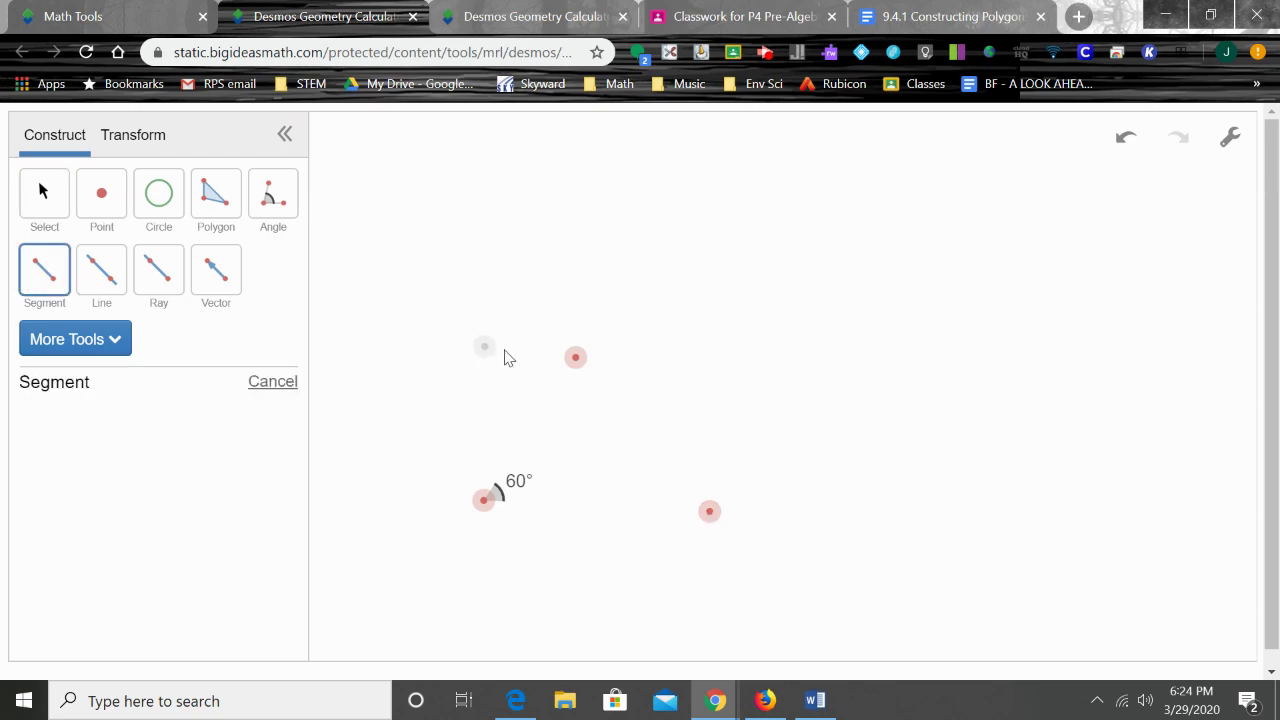
pyautogui.click(576, 358)
pyautogui.click(484, 500)
pyautogui.click(485, 500)
pyautogui.click(710, 513)
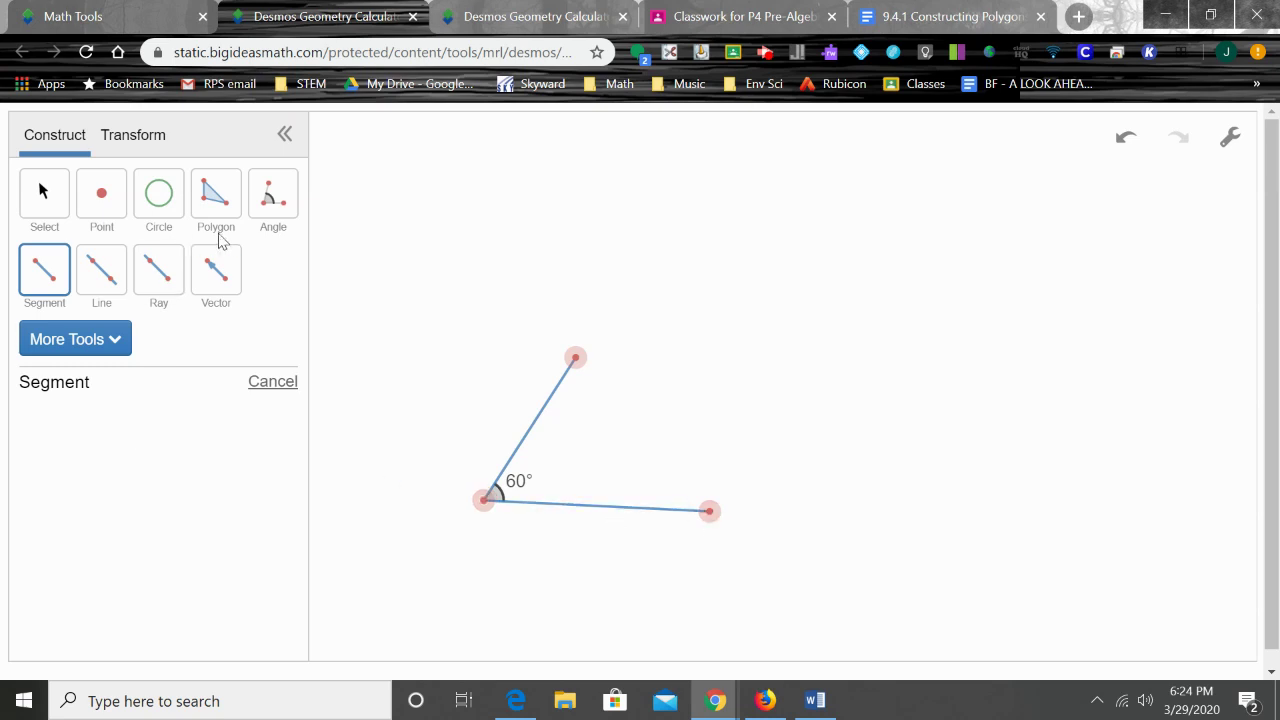
pyautogui.press('Escape')
# Step: Measure a 120° angle at the right point and draw its leg to a new upper-right point
pyautogui.click(276, 212)
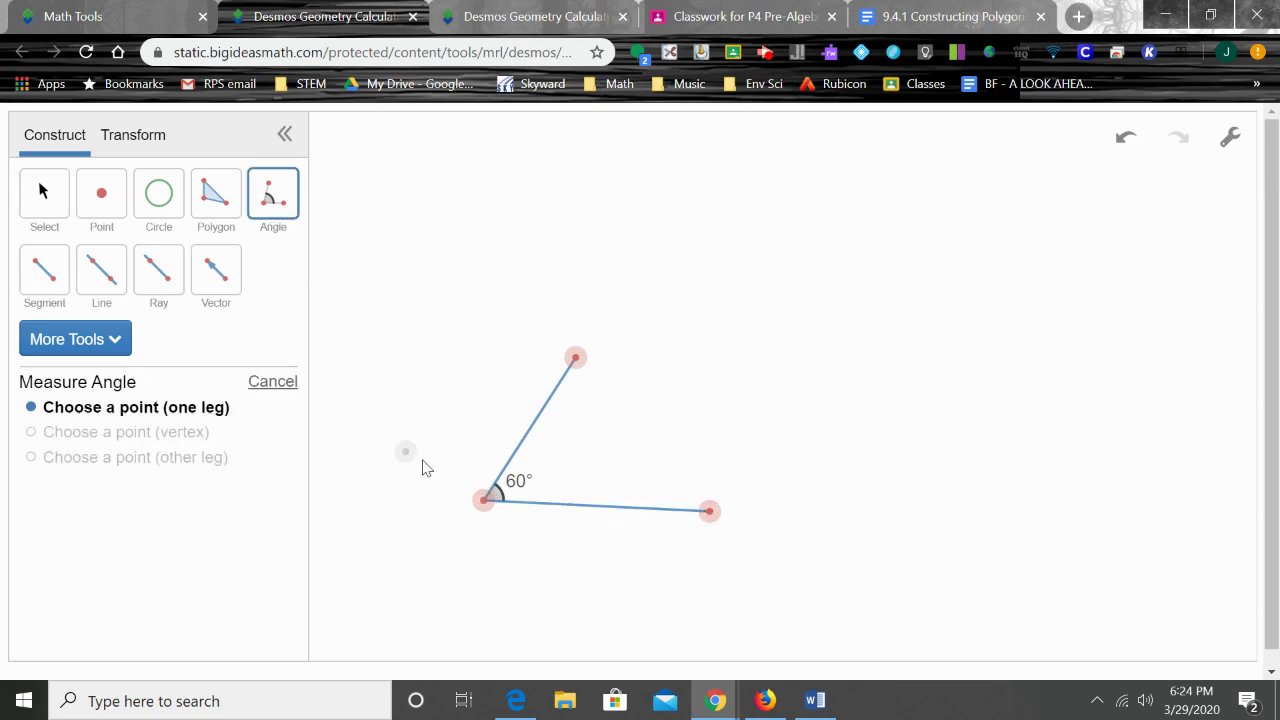
pyautogui.click(476, 495)
pyautogui.click(710, 512)
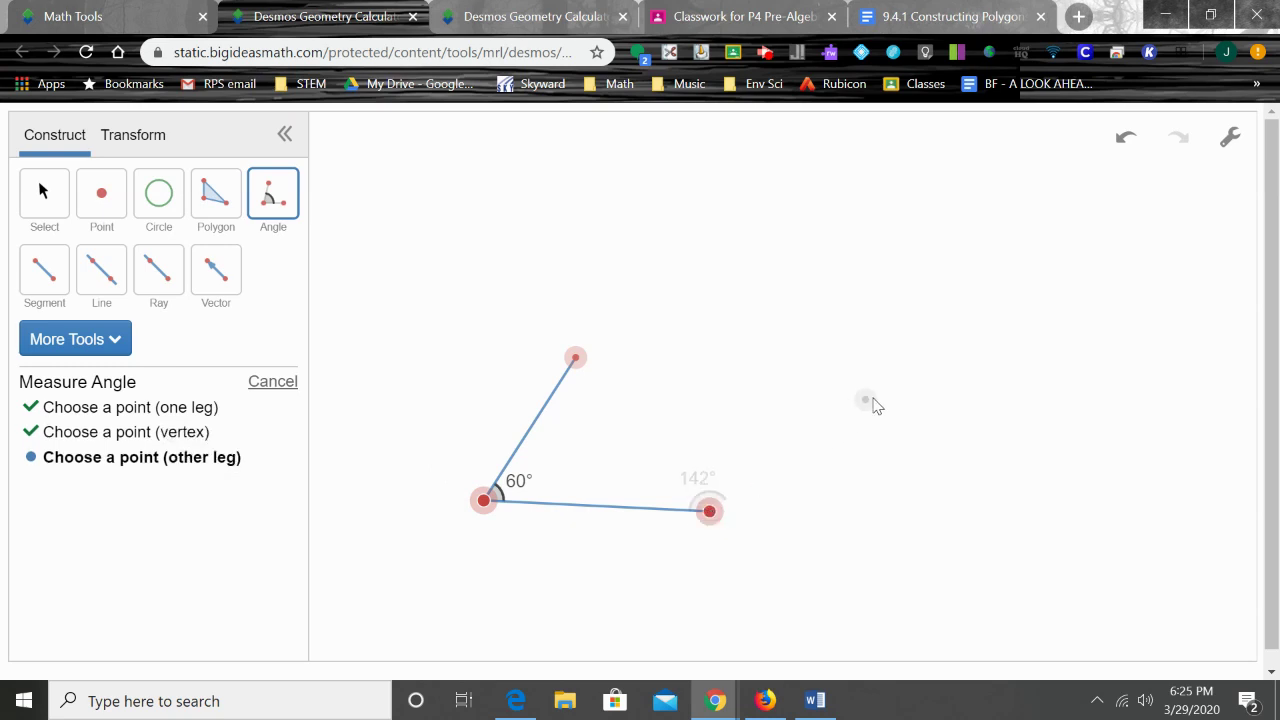
pyautogui.click(824, 338)
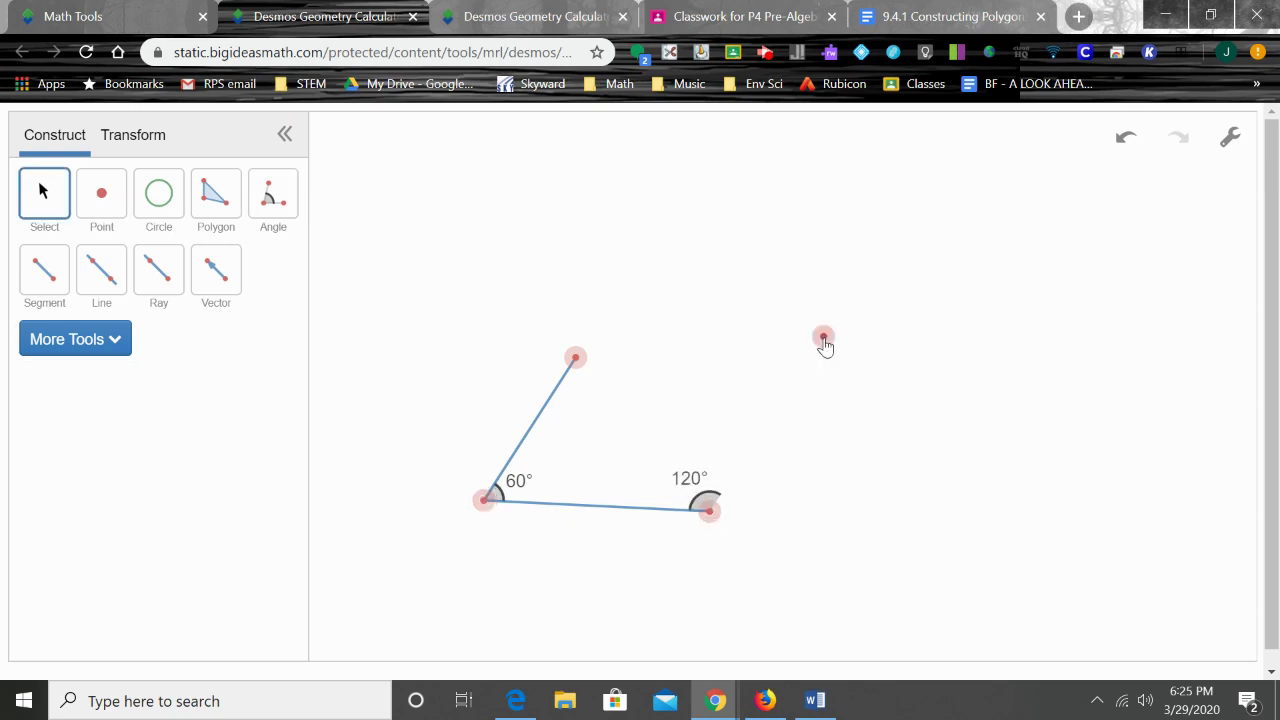
pyautogui.click(44, 270)
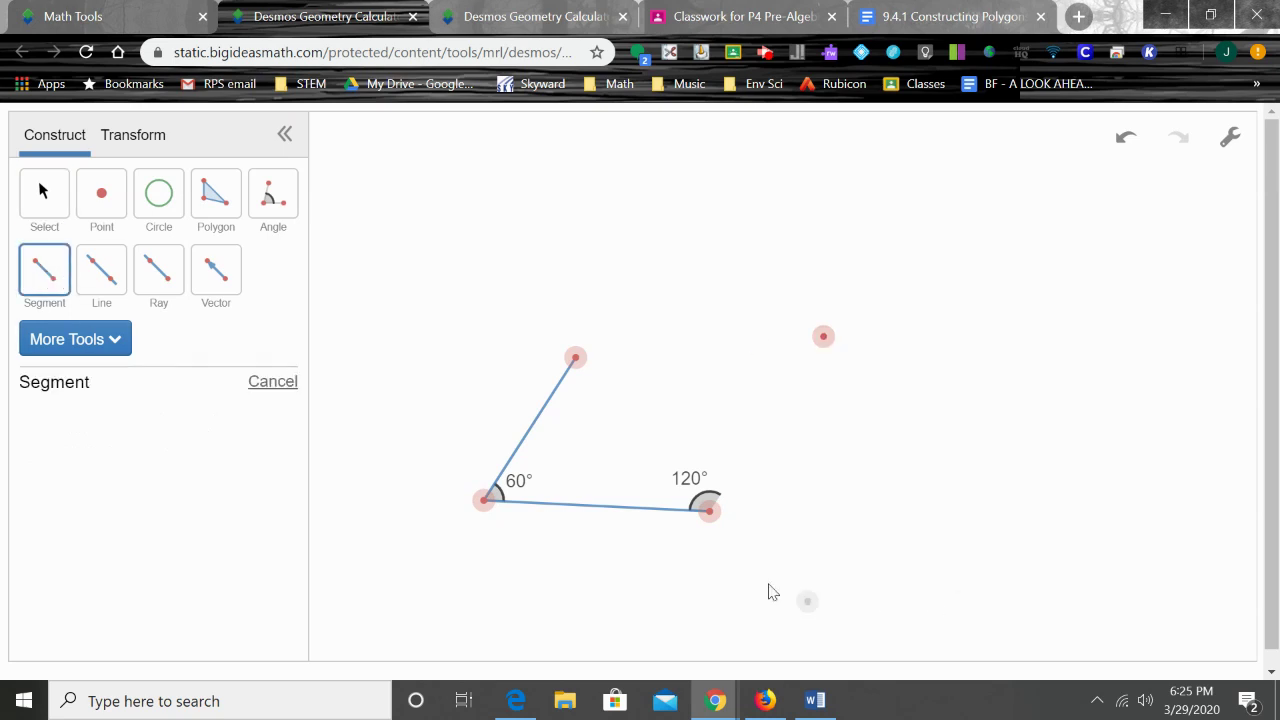
pyautogui.click(709, 513)
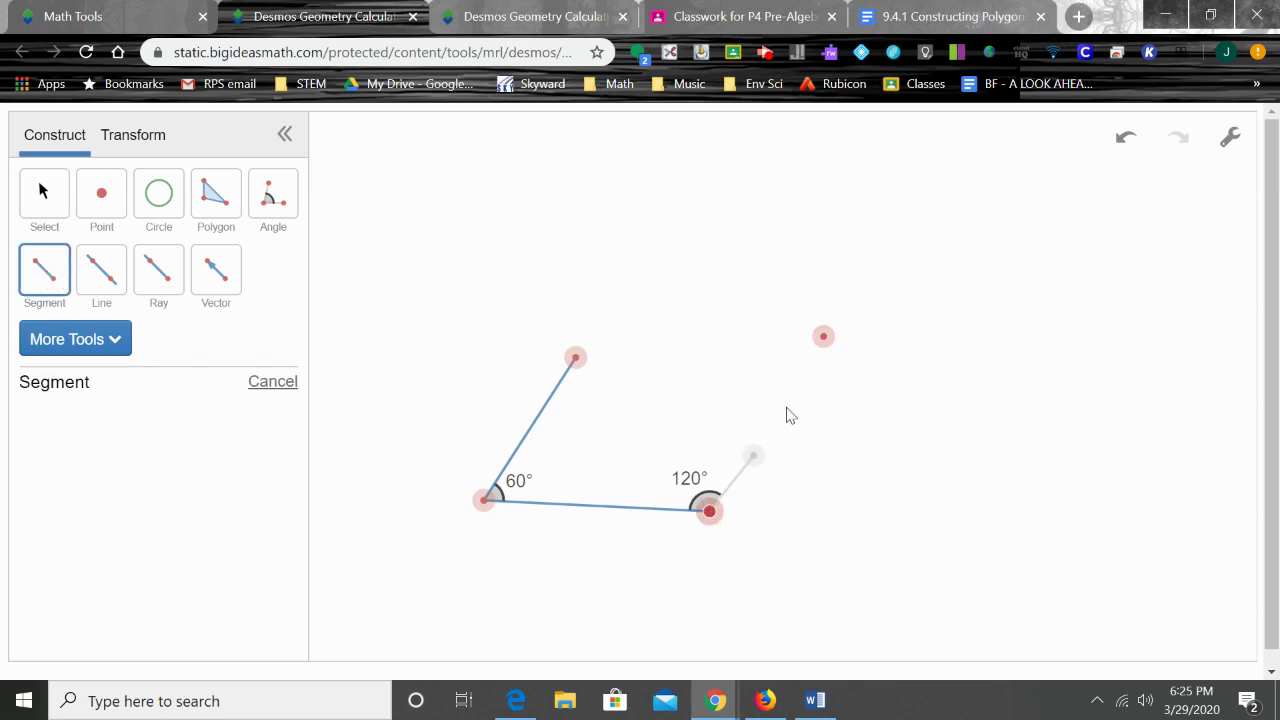
pyautogui.click(821, 340)
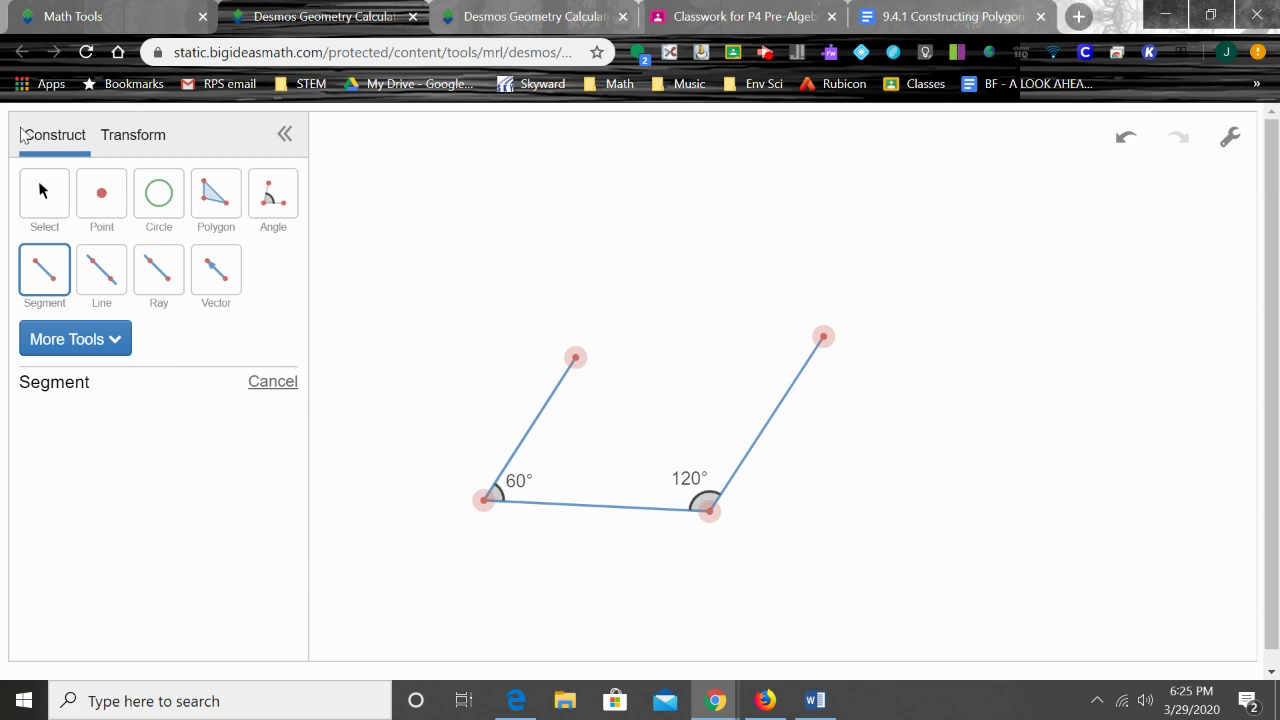
# Step: Measure 70° at the upper-right point, placing a new upper-left point as the third leg
pyautogui.click(268, 200)
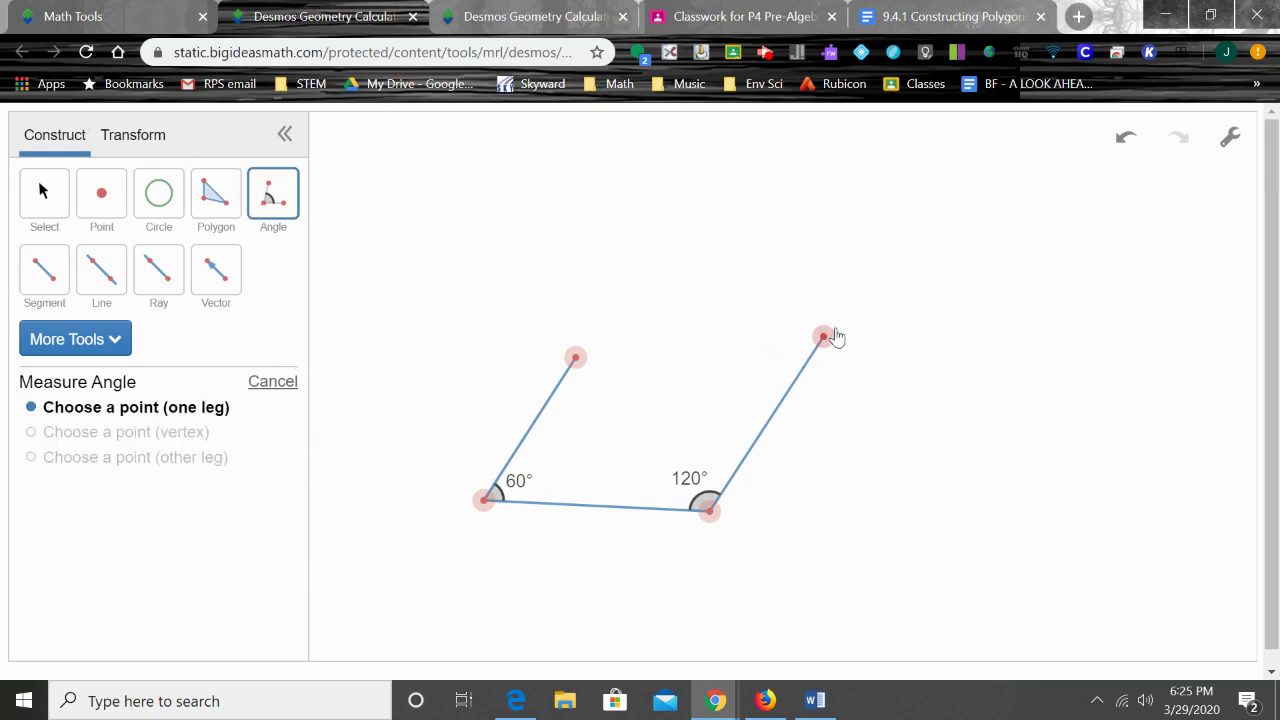
pyautogui.click(711, 514)
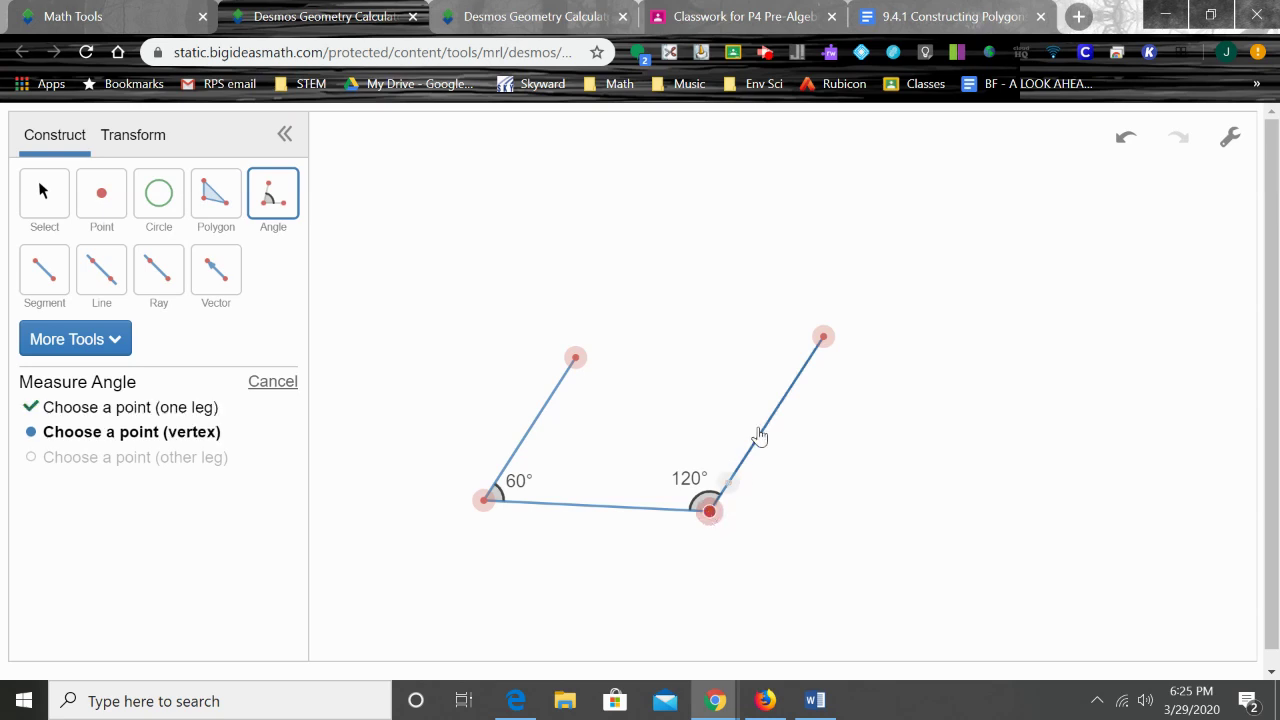
pyautogui.click(819, 337)
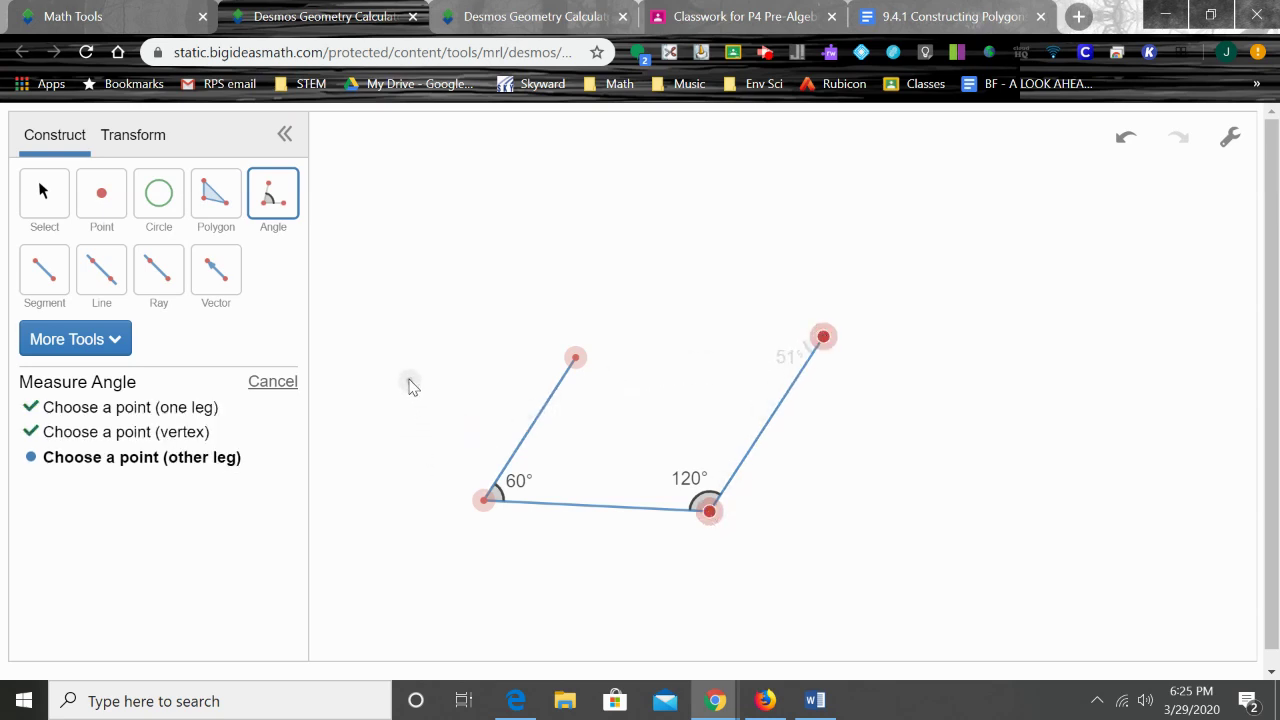
pyautogui.click(406, 241)
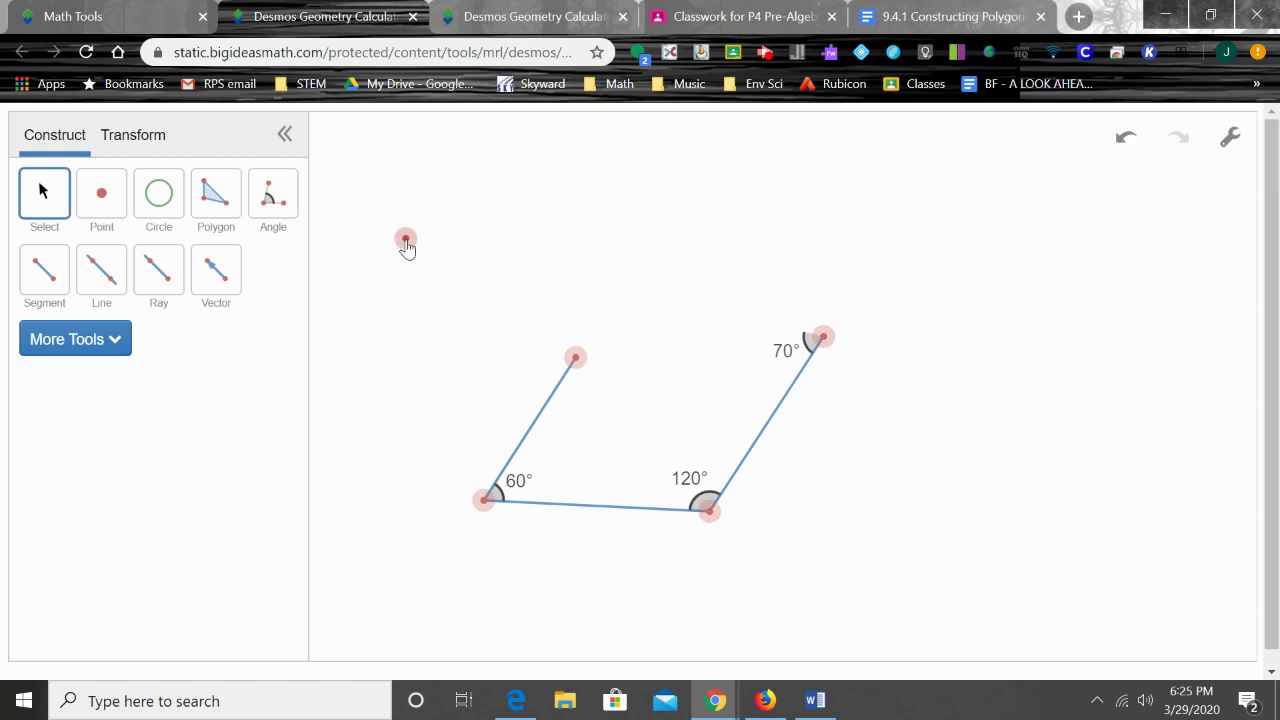
# Step: Draw the top side to the 70° corner and extend the left side to cross it
pyautogui.click(46, 272)
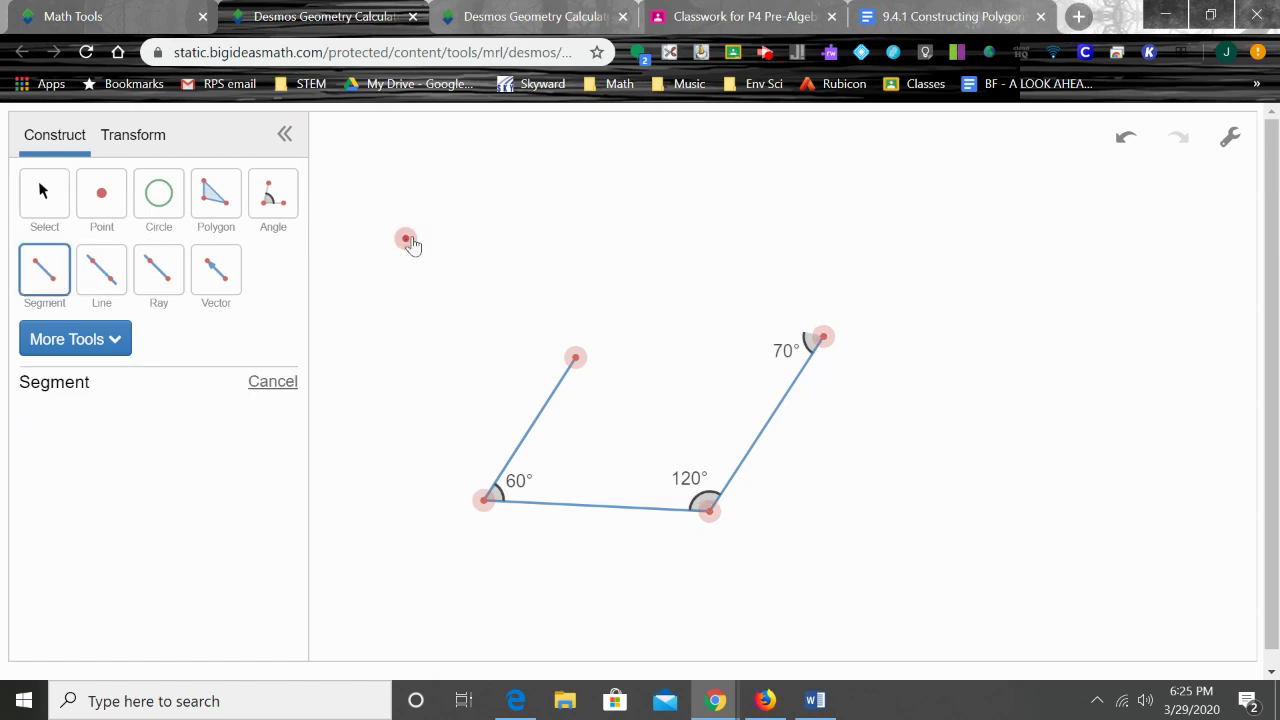
pyautogui.click(822, 337)
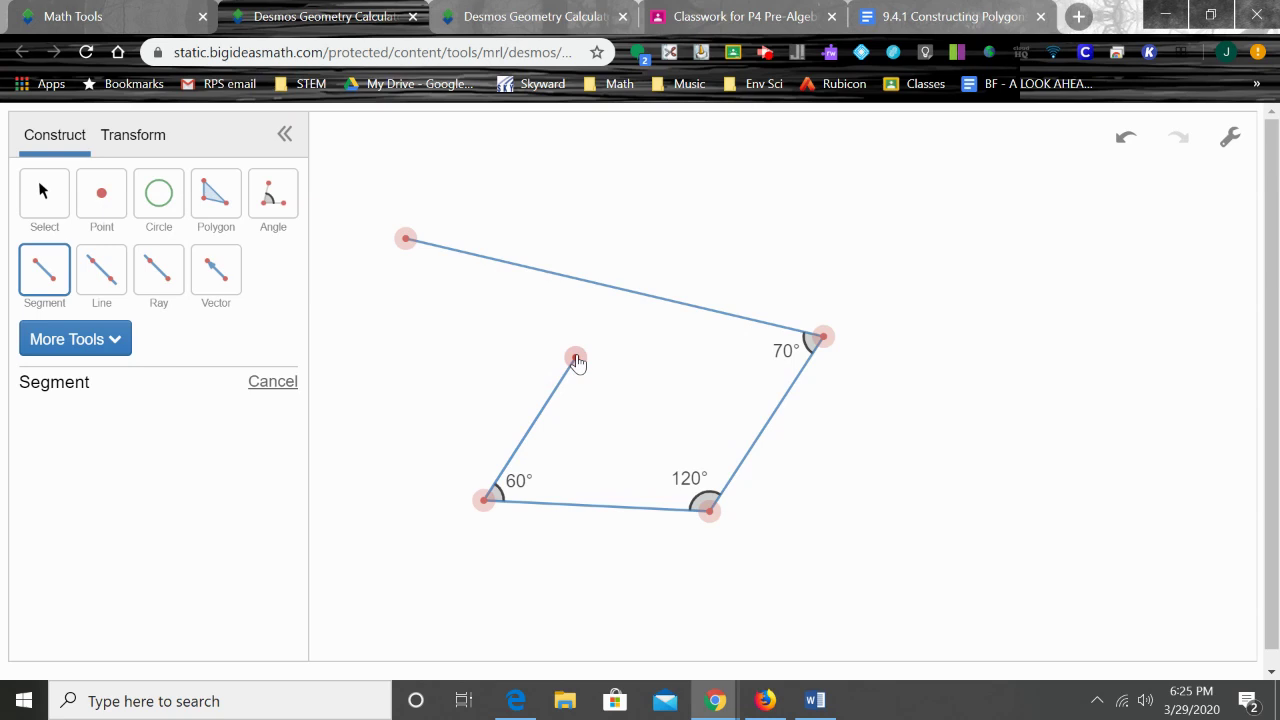
pyautogui.click(43, 191)
pyautogui.moveTo(571, 366); pyautogui.dragTo(649, 249)
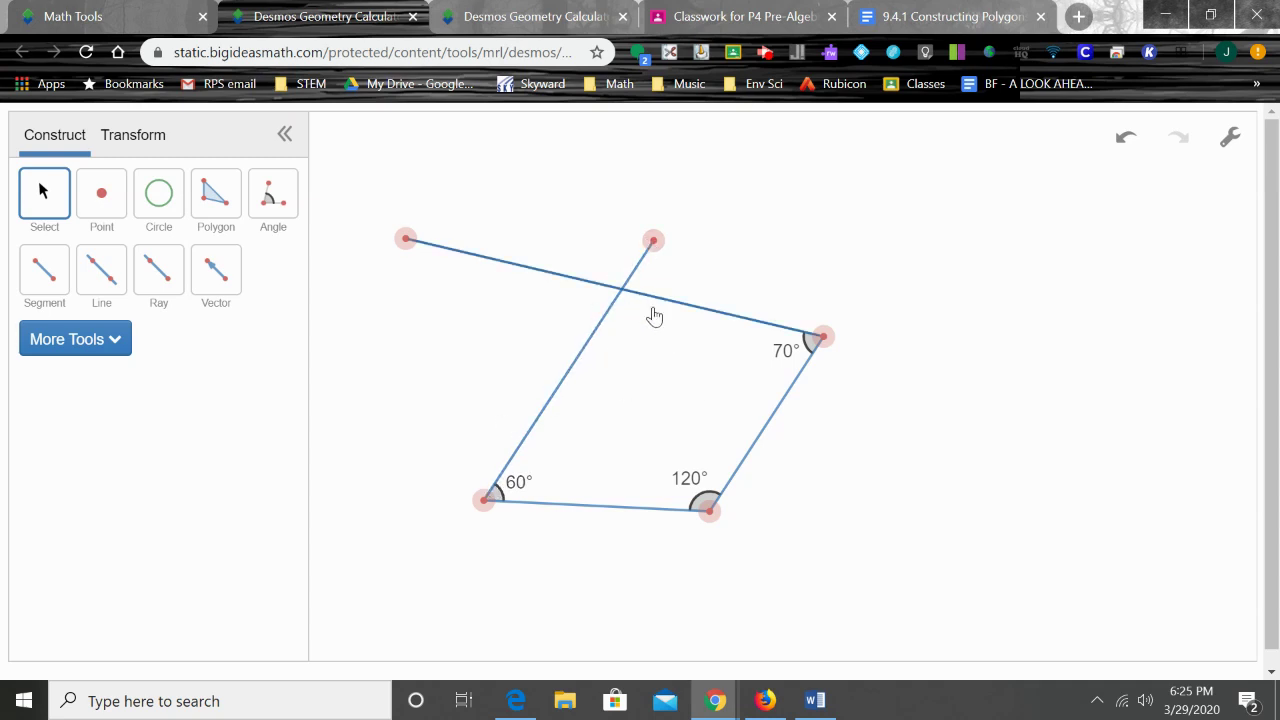
# Step: Measure the 110° angle where the top side crosses the left side
pyautogui.click(271, 194)
pyautogui.click(487, 503)
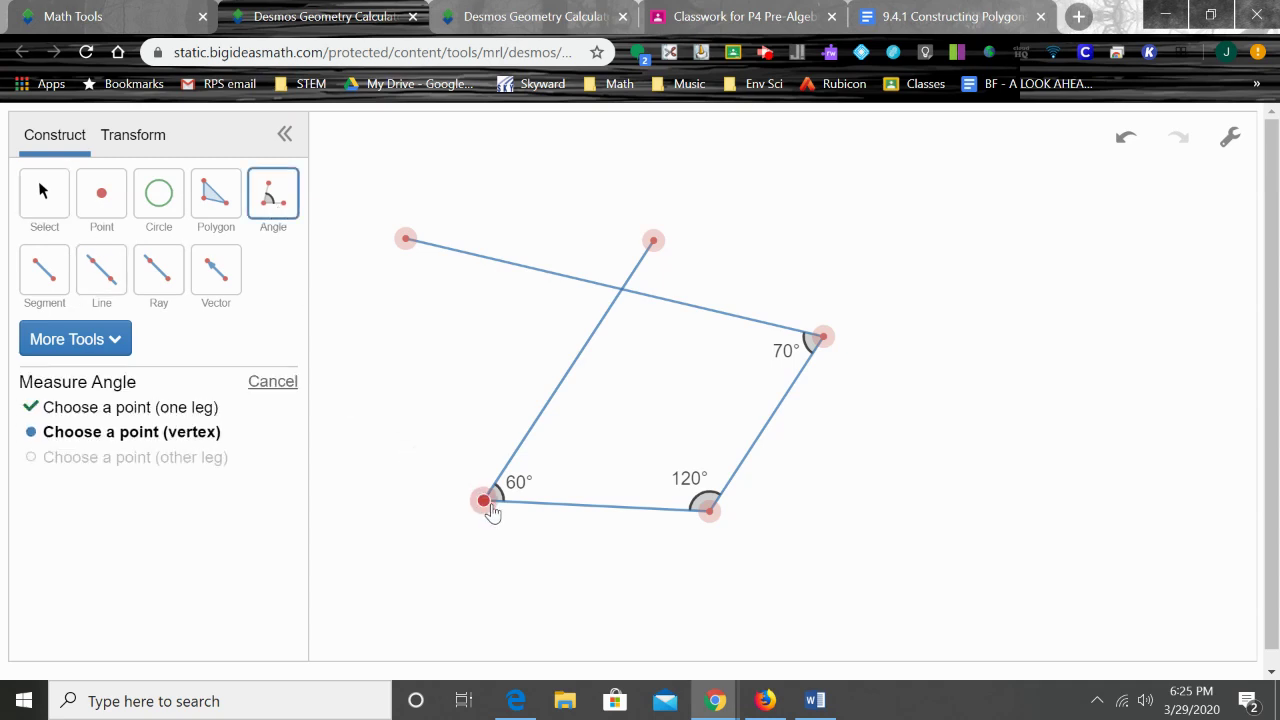
pyautogui.click(623, 291)
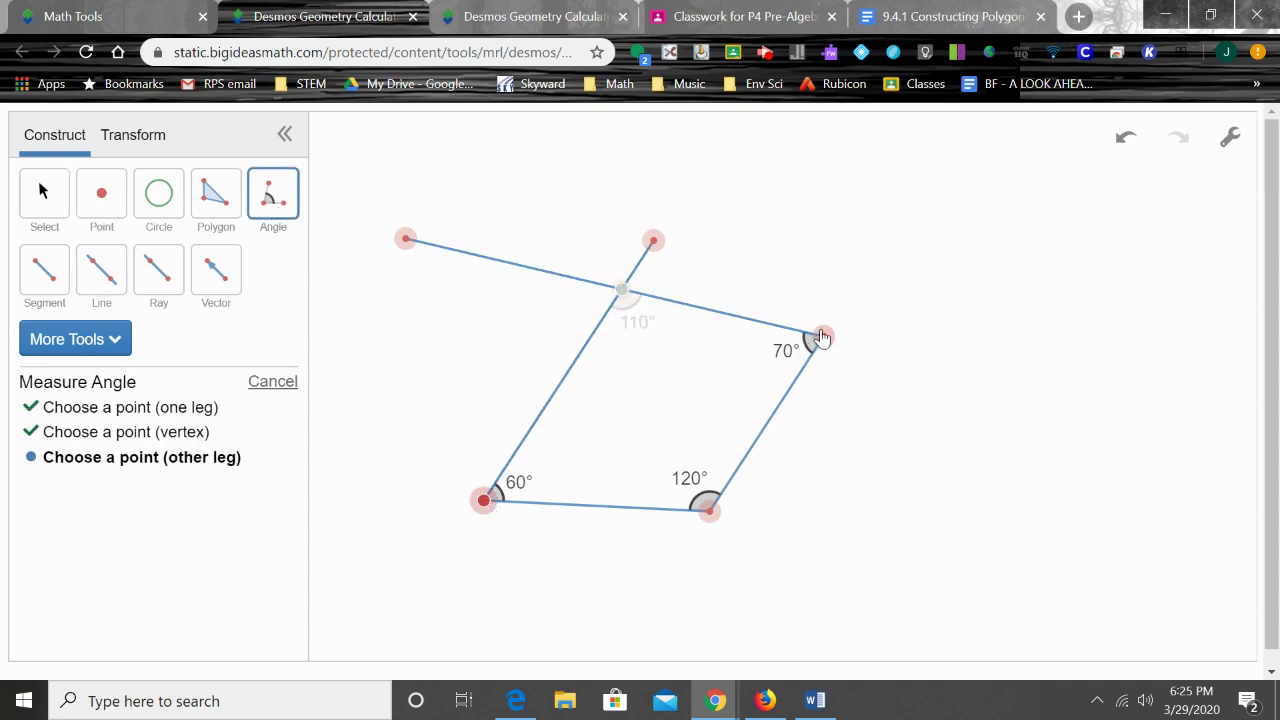
pyautogui.click(822, 338)
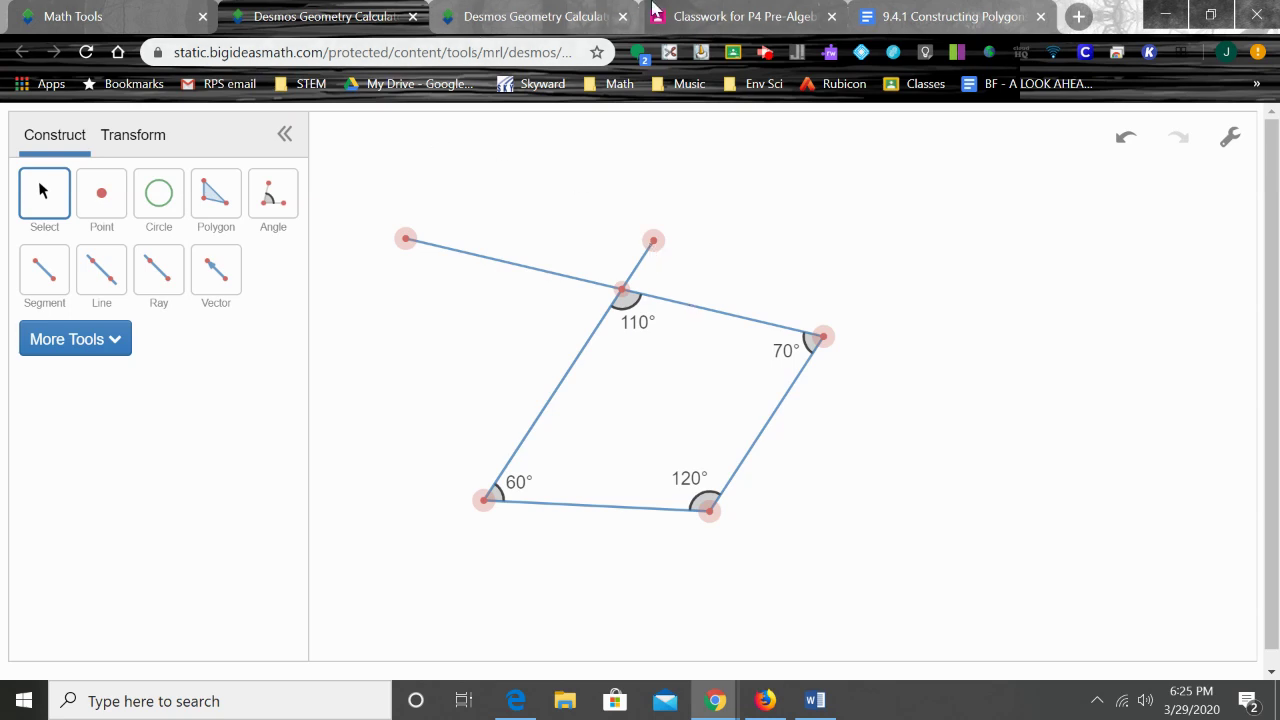
# Step: Switch to the Google Classroom Classwork page for P4 Pre-Algebra 6
pyautogui.click(722, 14)
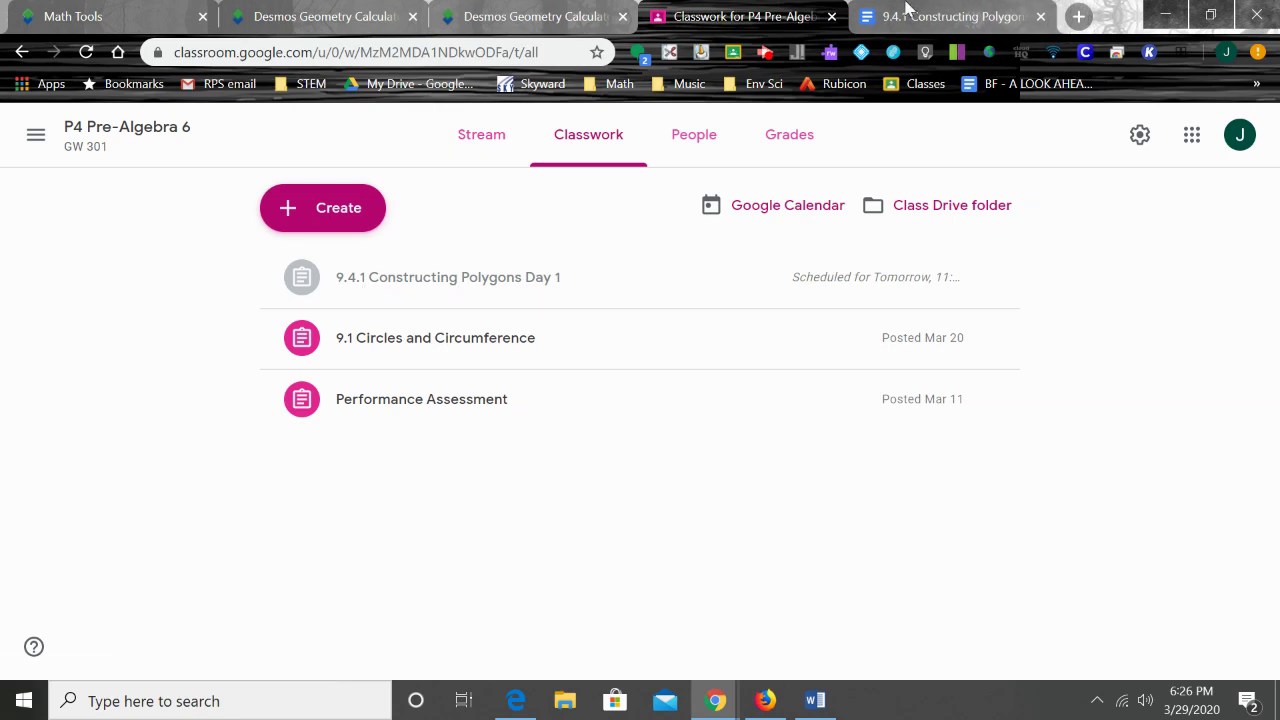
# Step: Open the 9.4.1 Constructing Polygons document and scroll to its 60°, 120°, 70°, 110° example row
pyautogui.click(905, 15)
pyautogui.scroll(12, 537, 412)
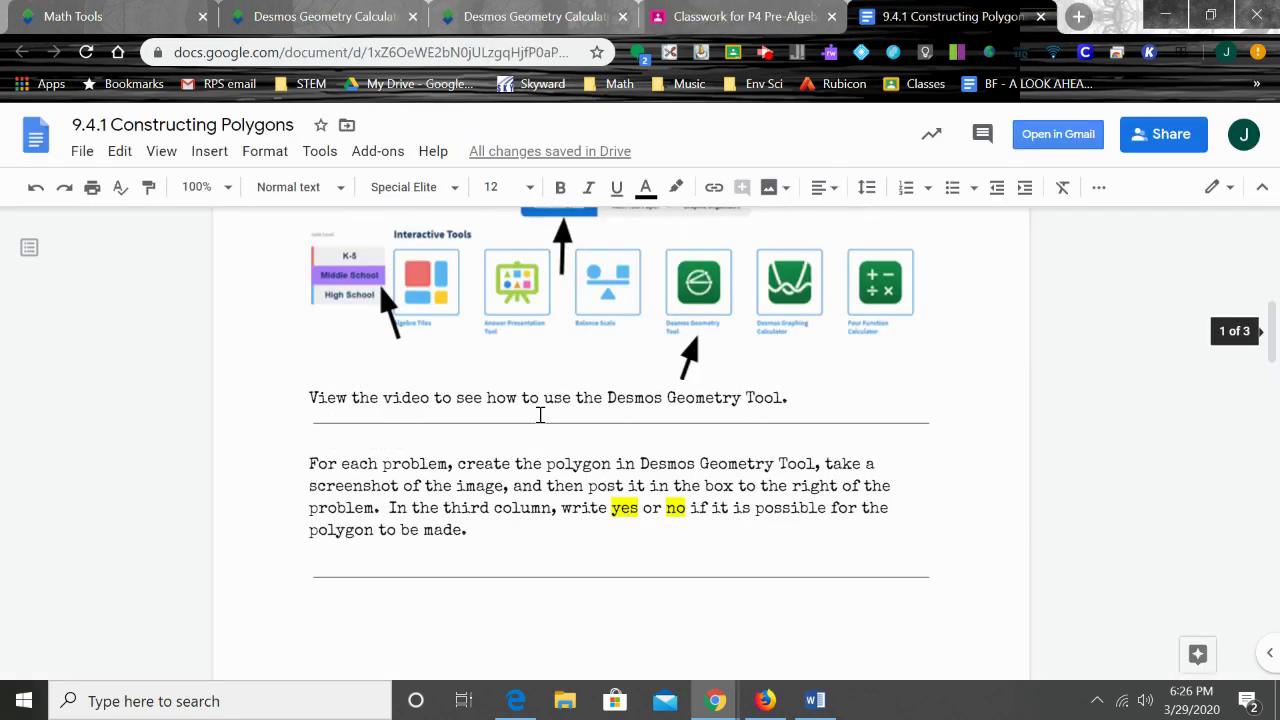
pyautogui.scroll(-1, 540, 413)
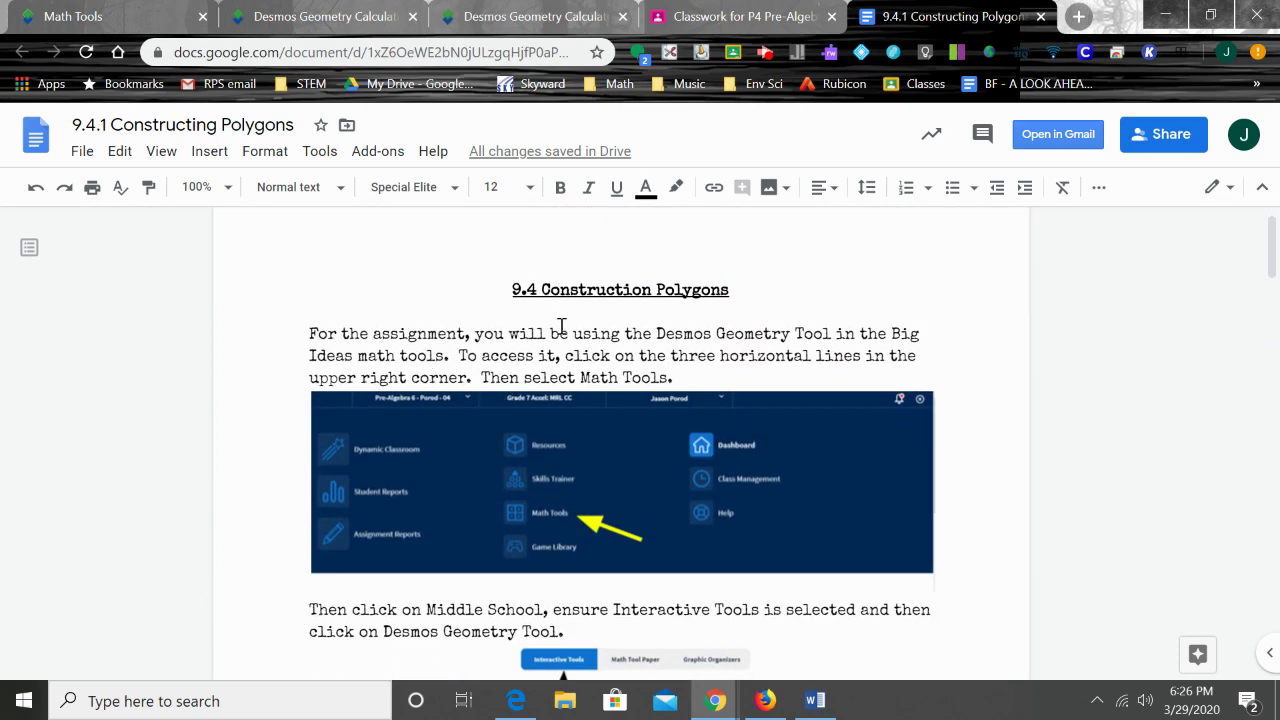
pyautogui.scroll(-2, 641, 396)
pyautogui.scroll(-6, 641, 396)
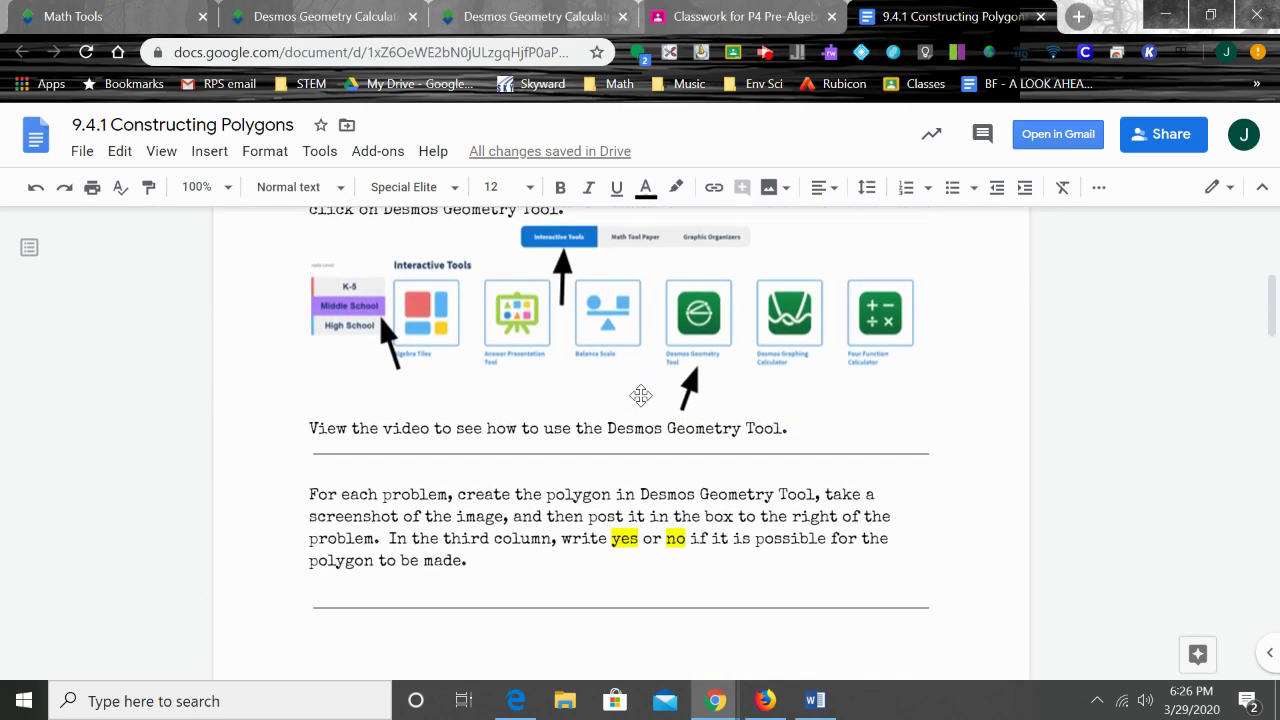
pyautogui.scroll(-10, 642, 396)
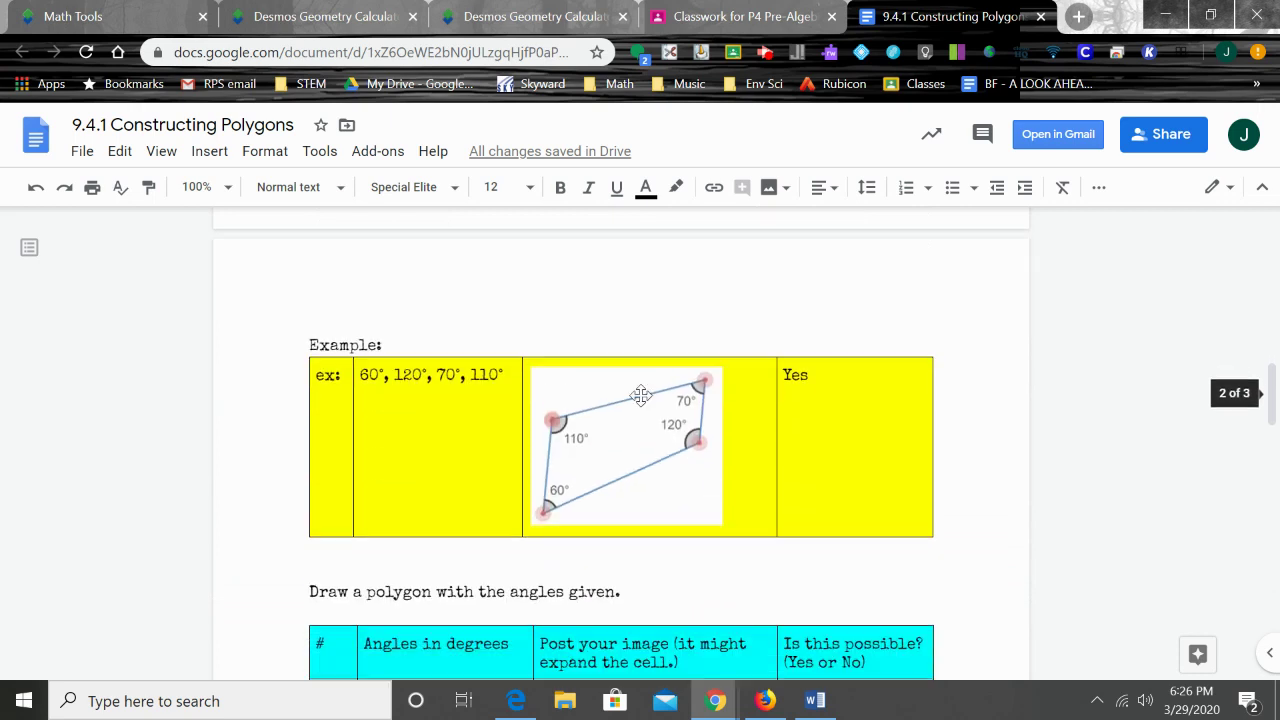
pyautogui.scroll(-4, 641, 396)
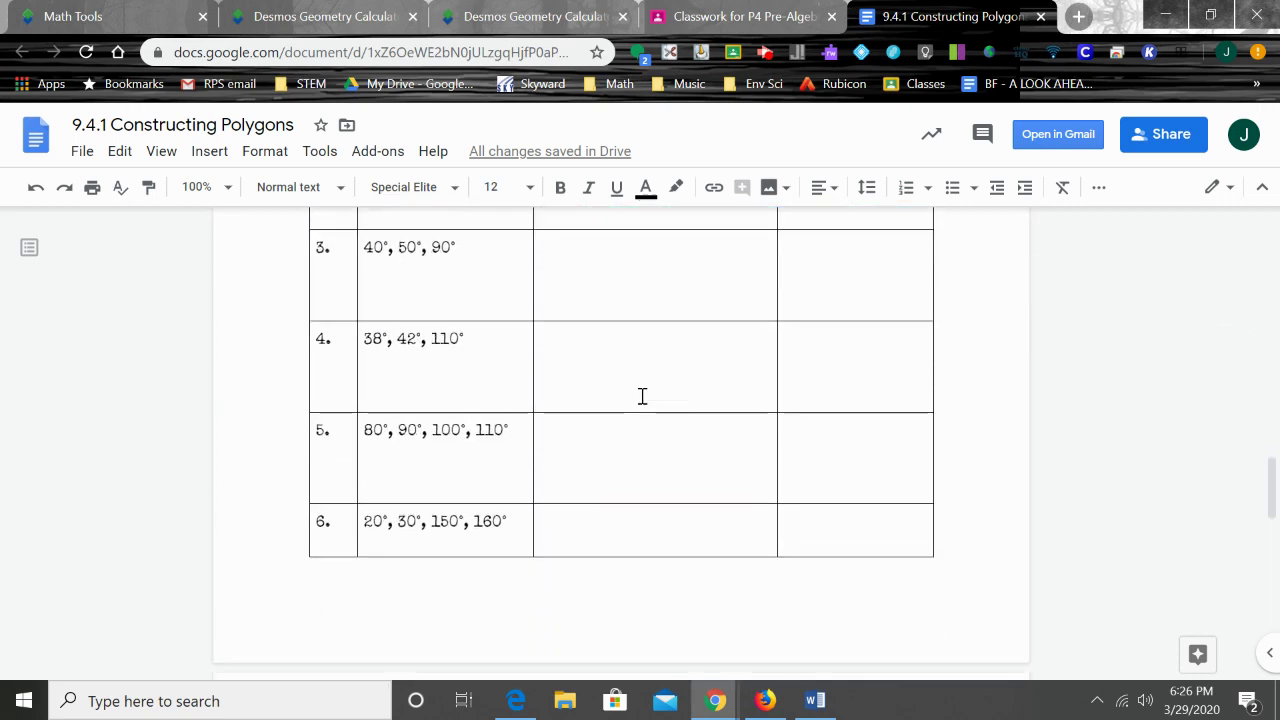
pyautogui.scroll(-3, 642, 396)
pyautogui.scroll(8, 641, 396)
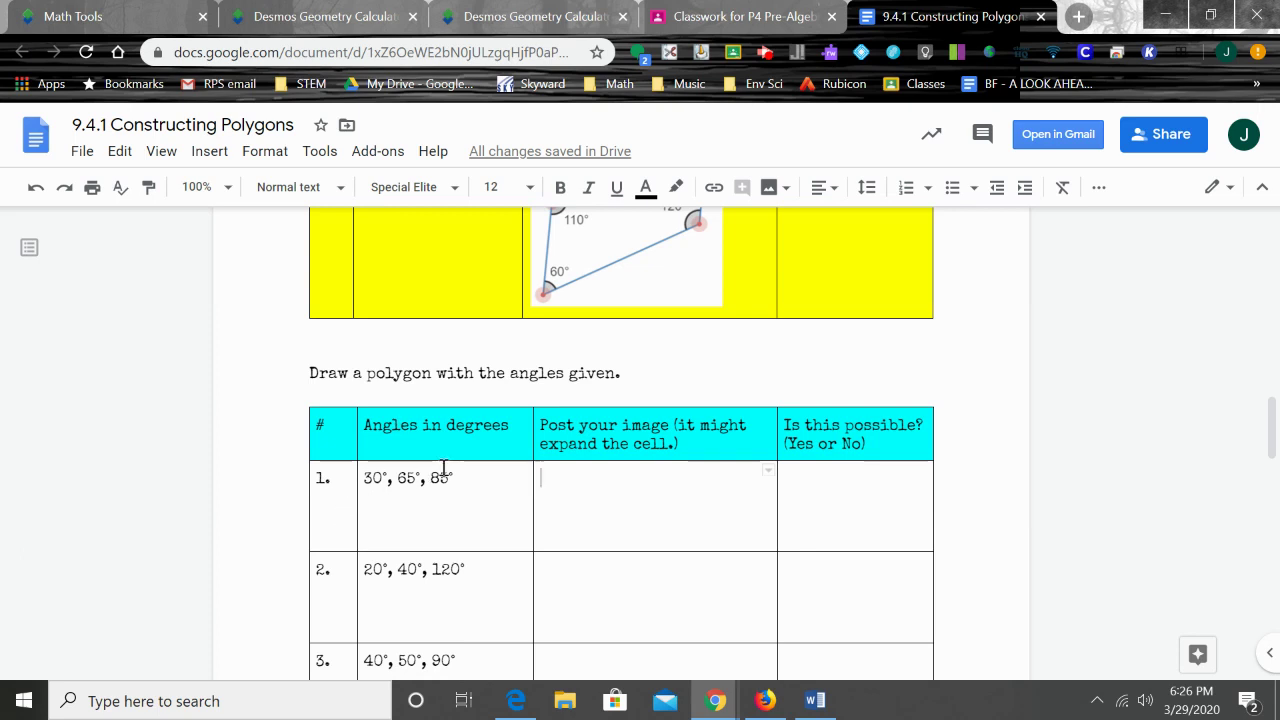
pyautogui.scroll(-5, 390, 600)
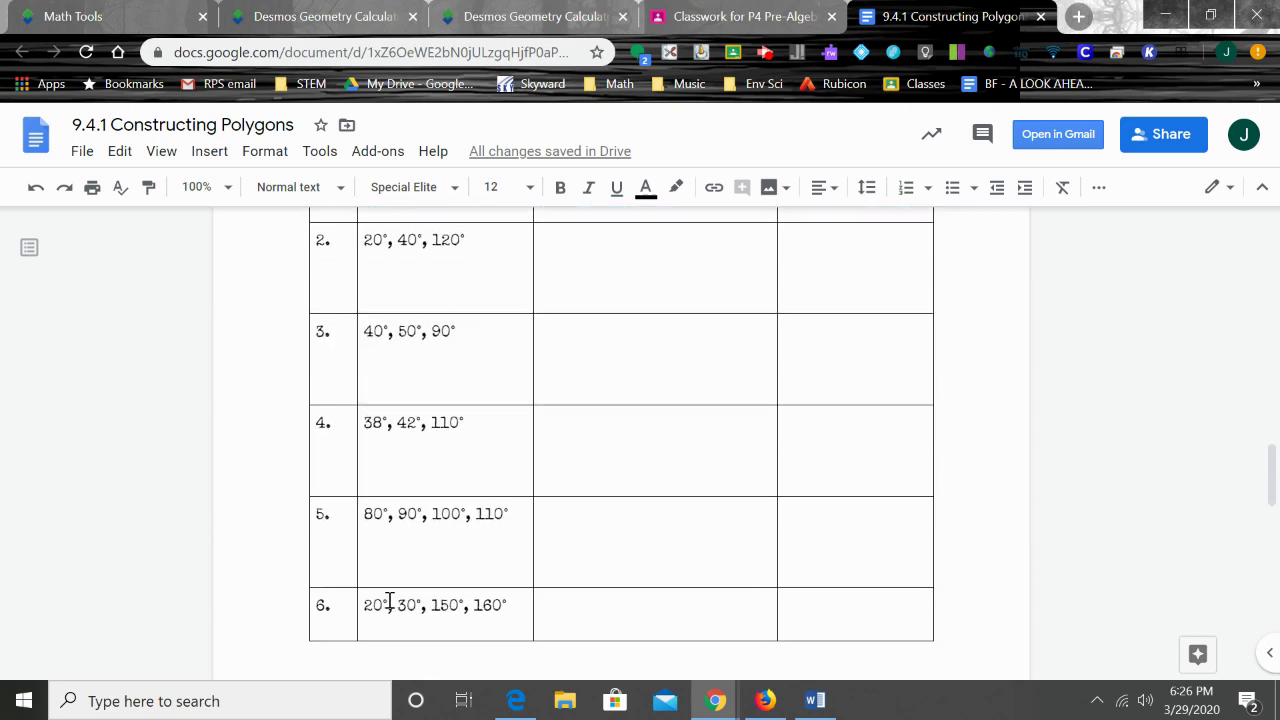
pyautogui.scroll(-3, 403, 543)
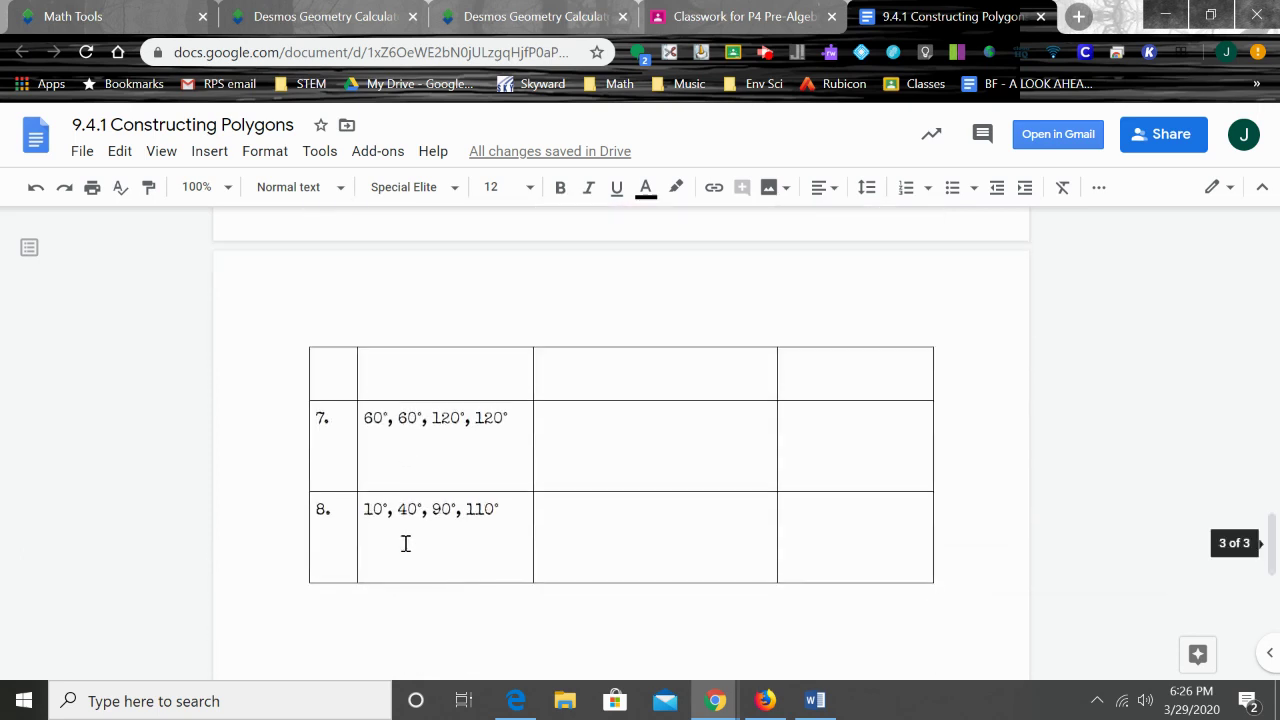
pyautogui.scroll(5, 405, 543)
pyautogui.scroll(6, 405, 543)
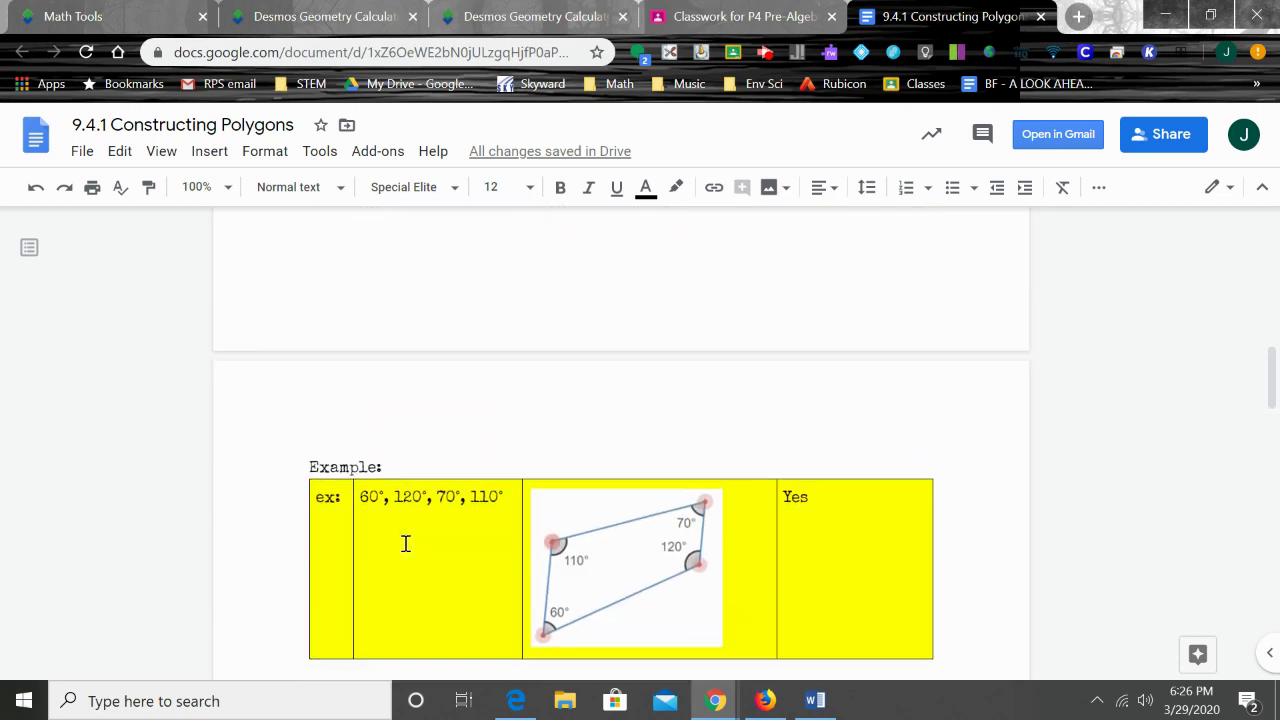
pyautogui.scroll(-1, 405, 543)
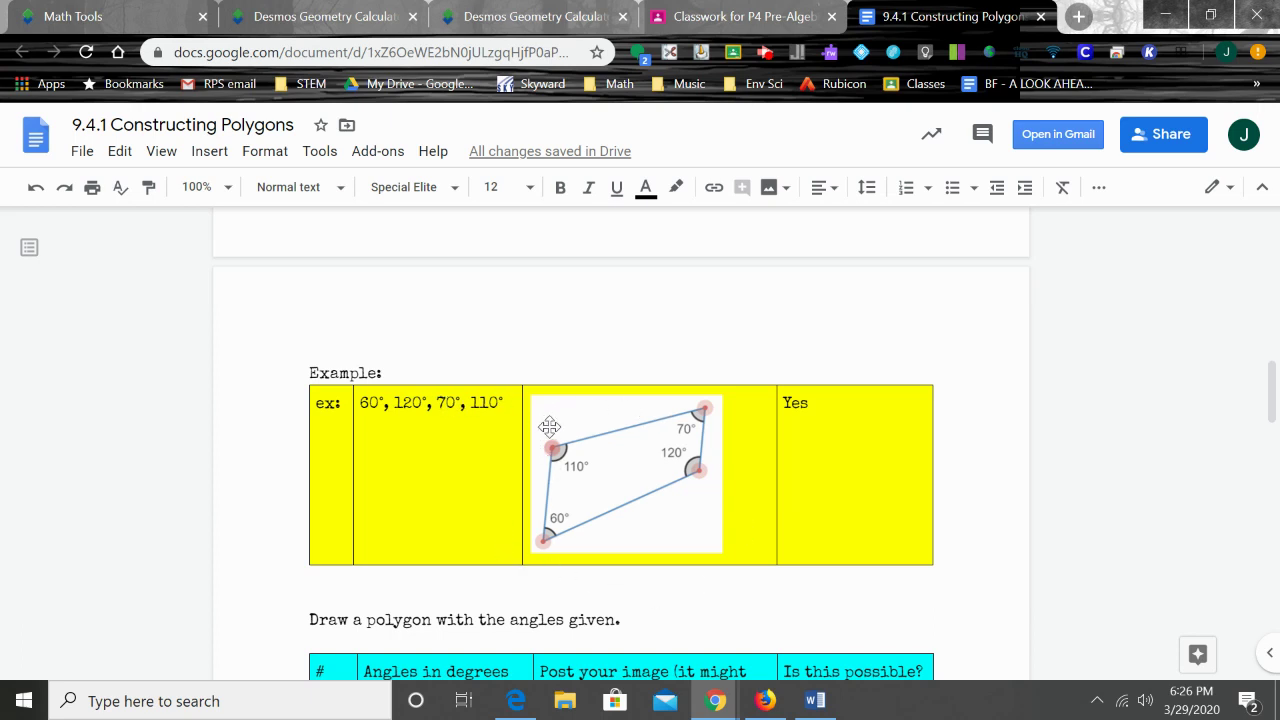
pyautogui.click(512, 12)
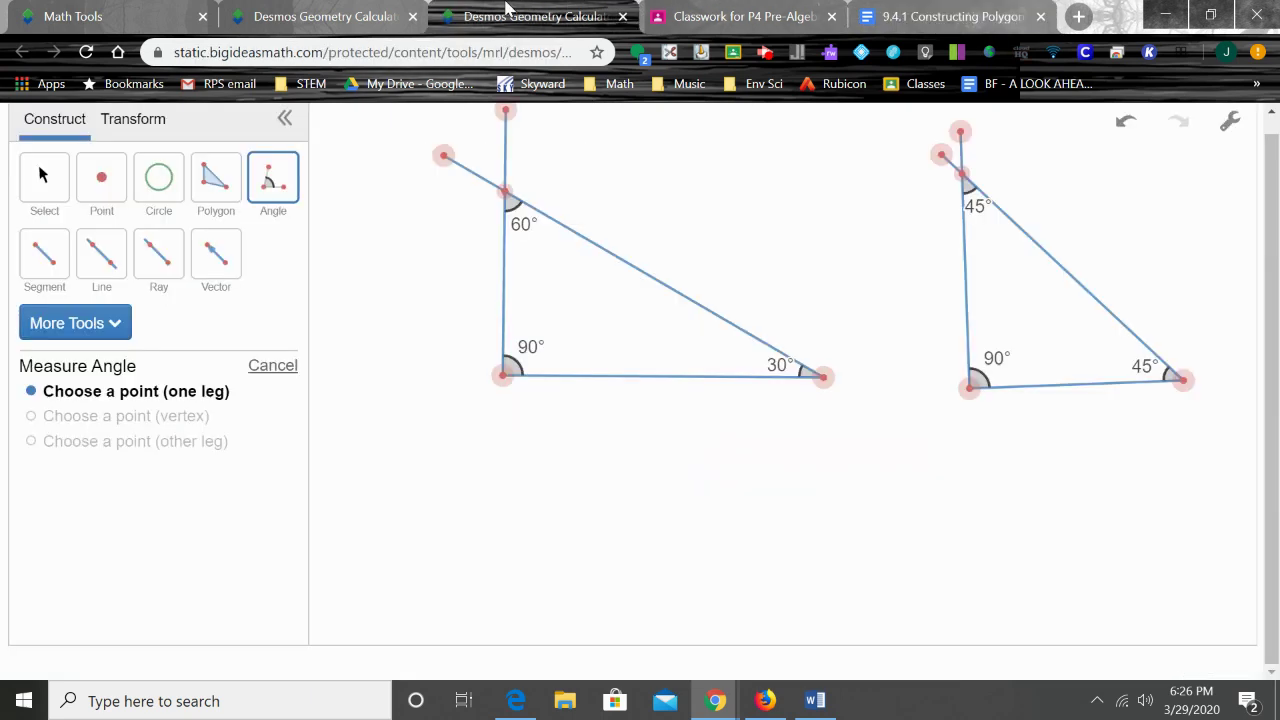
pyautogui.click(340, 16)
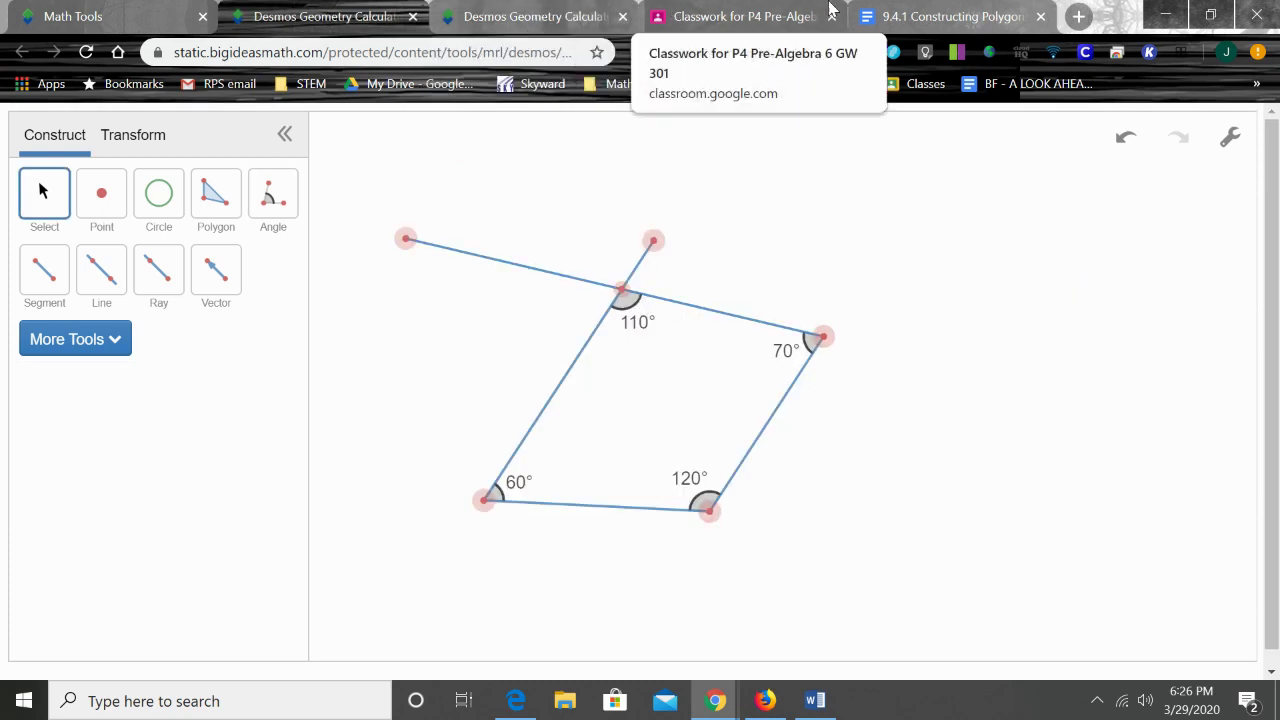
pyautogui.click(905, 12)
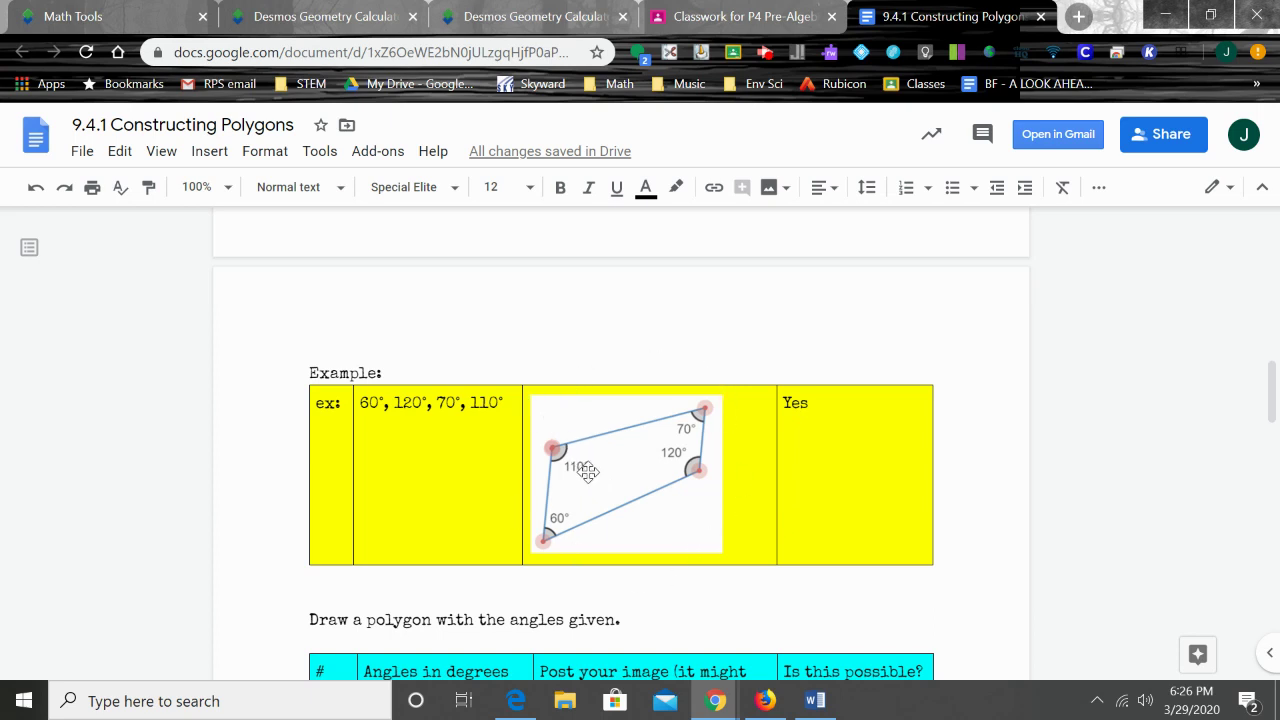
pyautogui.click(594, 400)
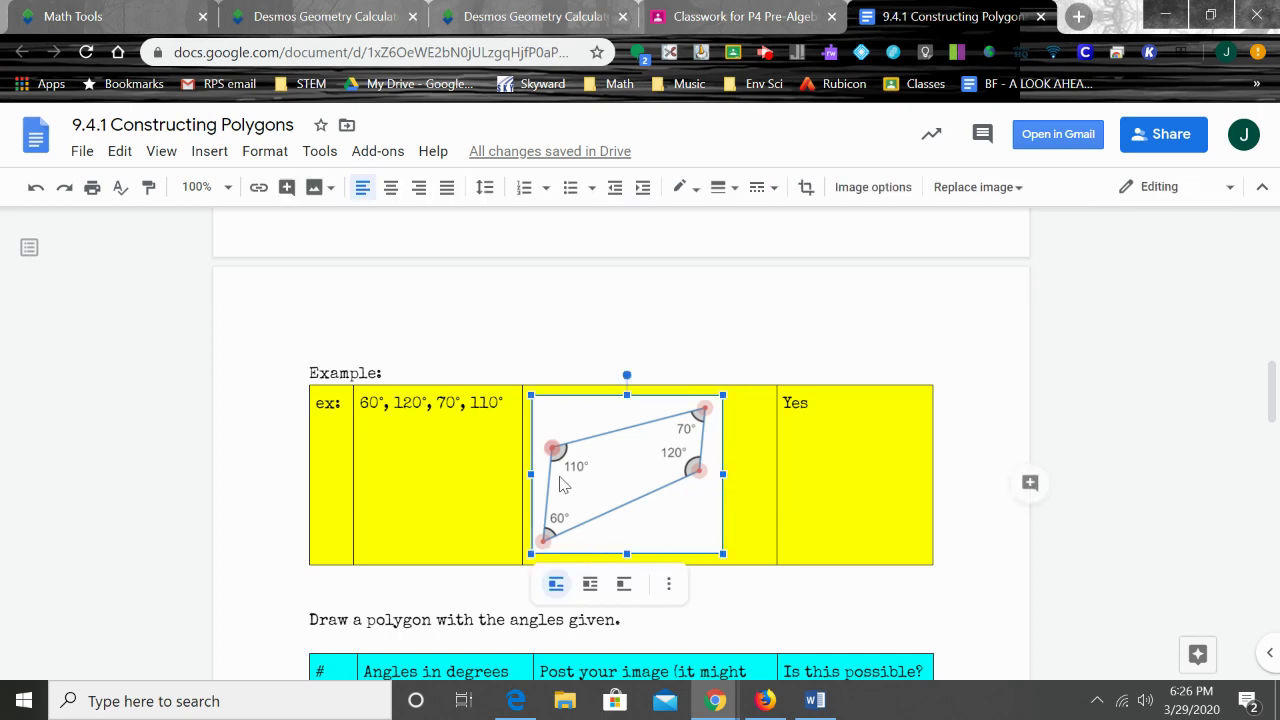
pyautogui.scroll(-2, 857, 585)
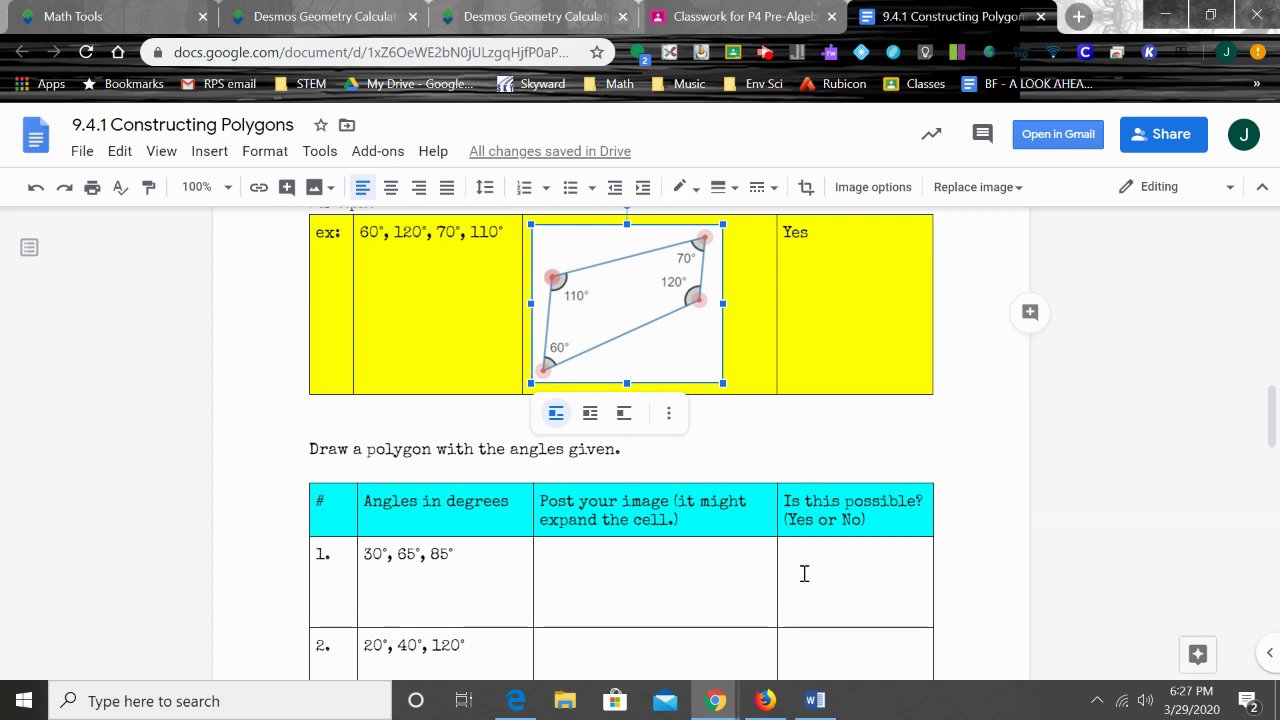
pyautogui.scroll(-2, 840, 570)
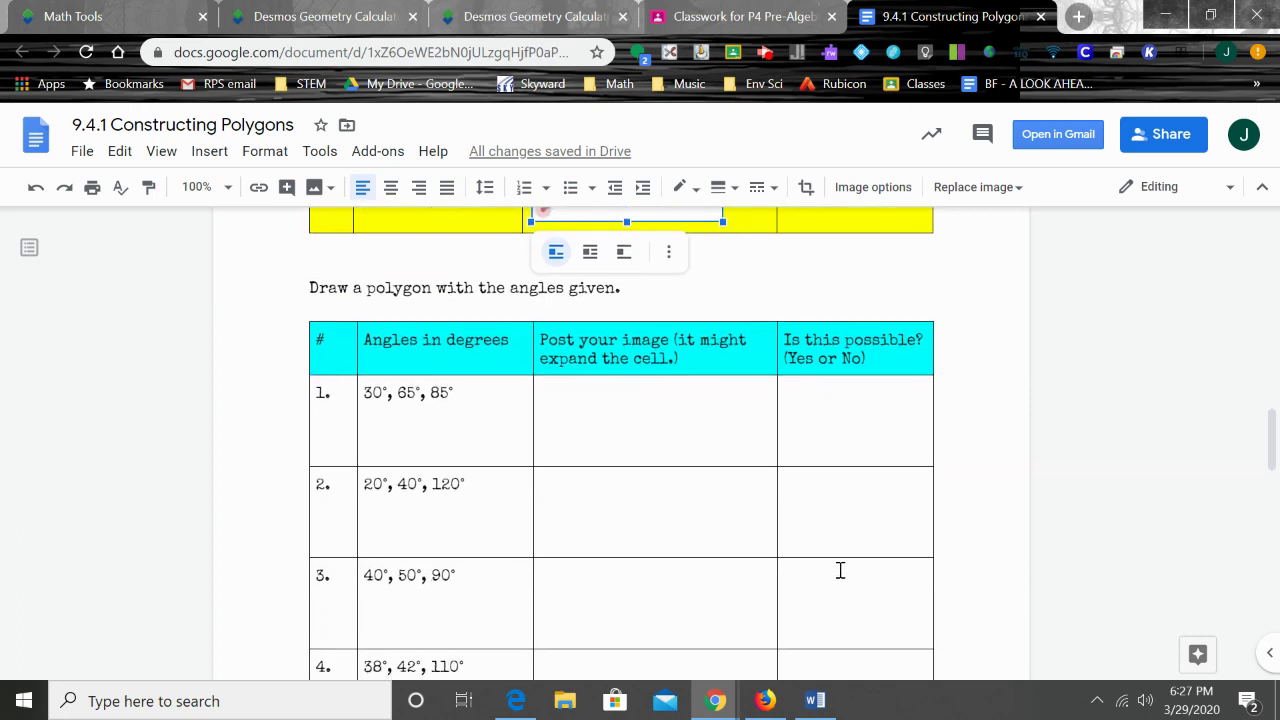
# Step: Switch between Desmos tabs, ending on the 30°-60°-90° and 45°-45°-90° triangles drawing
pyautogui.click(500, 16)
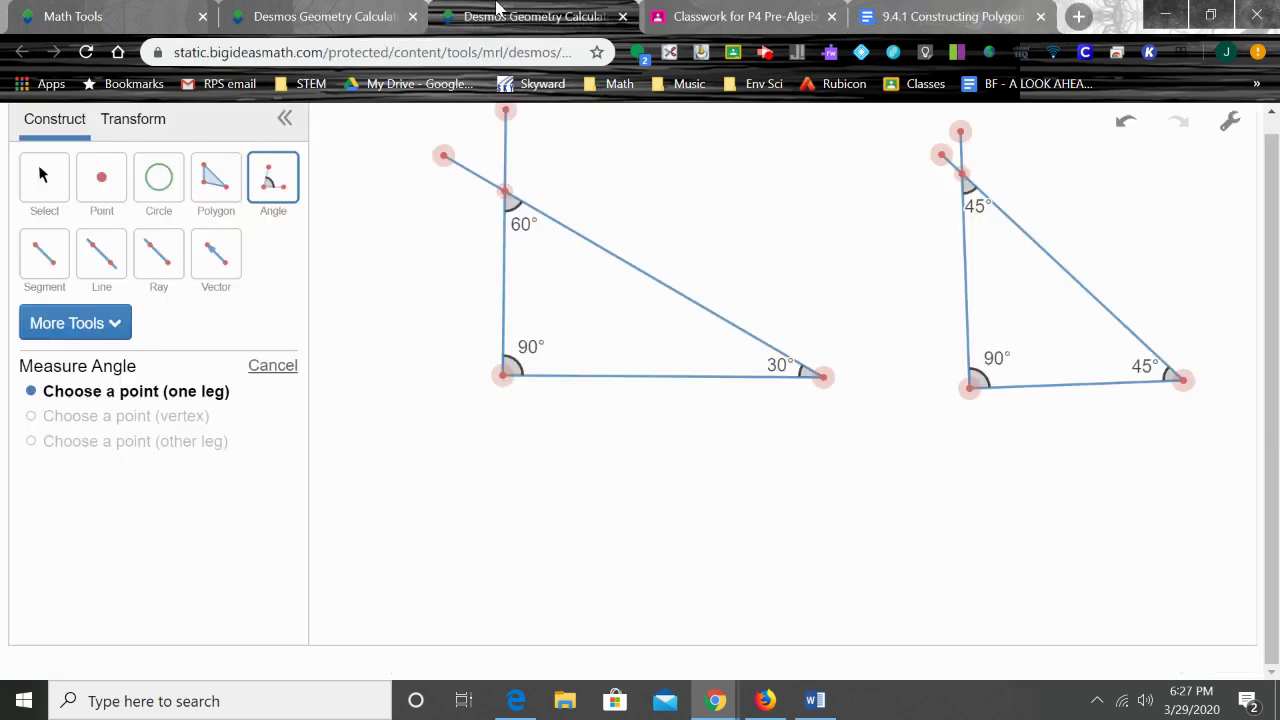
pyautogui.click(296, 12)
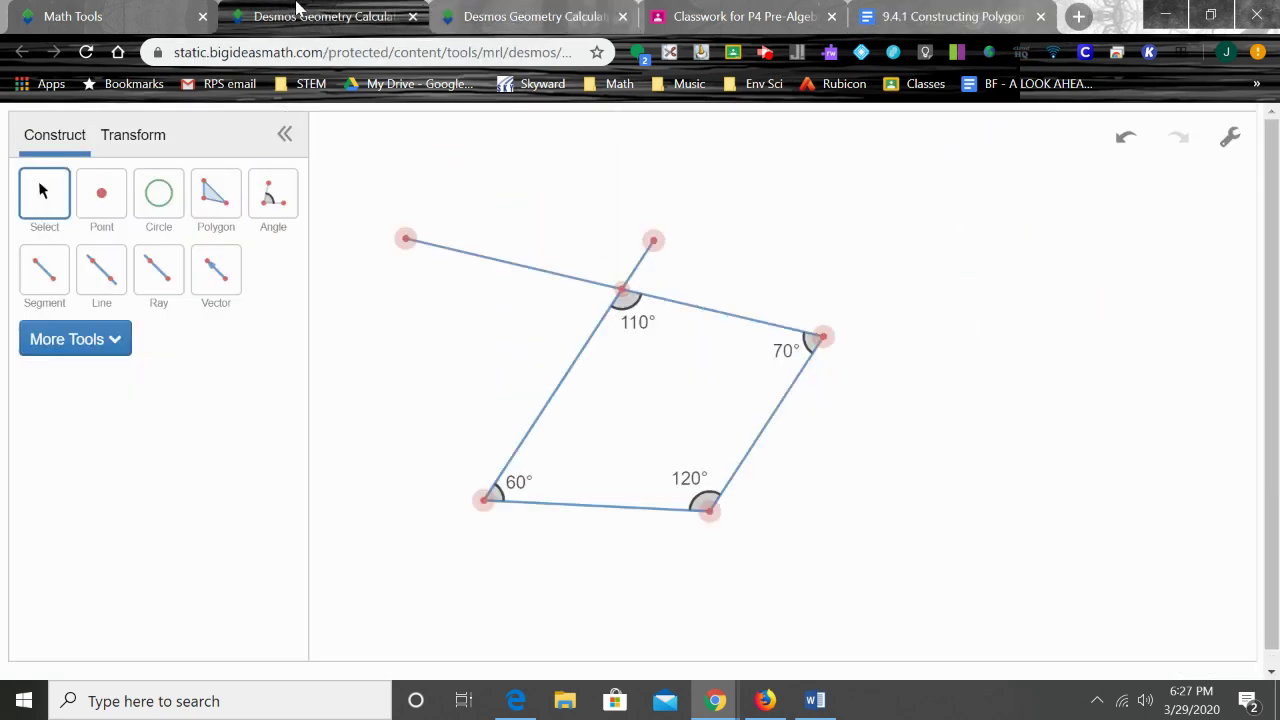
pyautogui.click(533, 12)
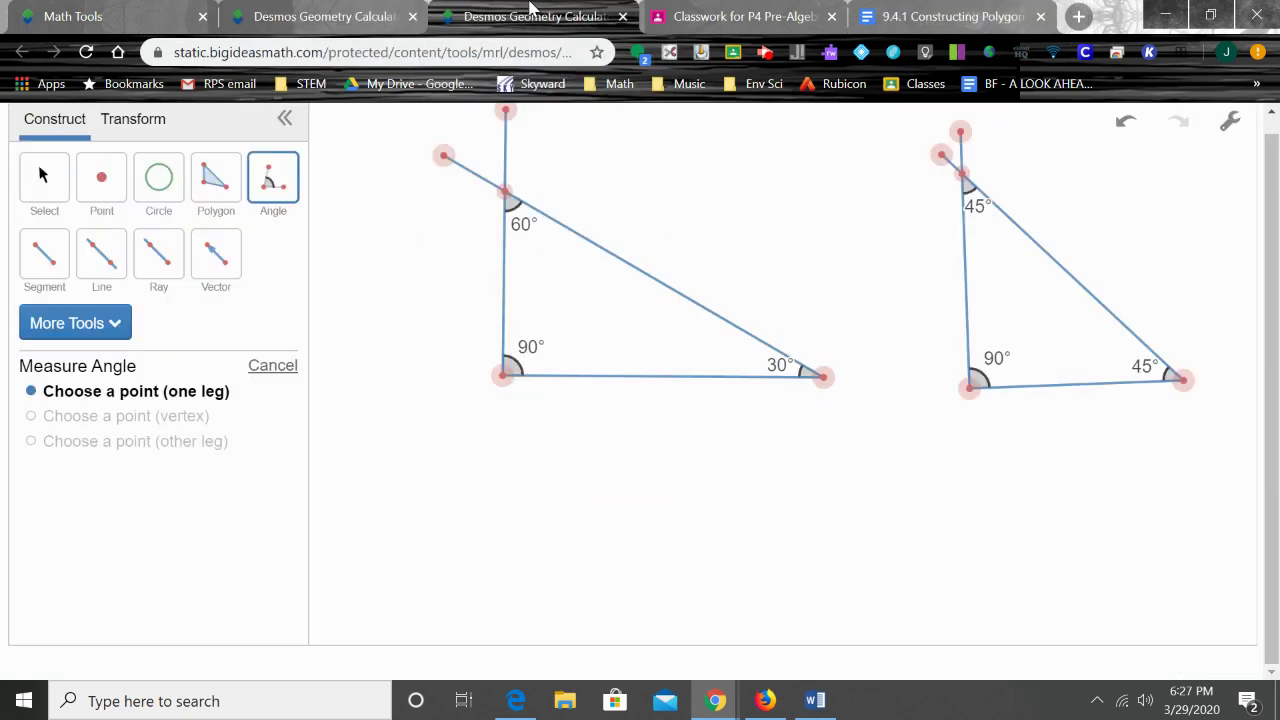